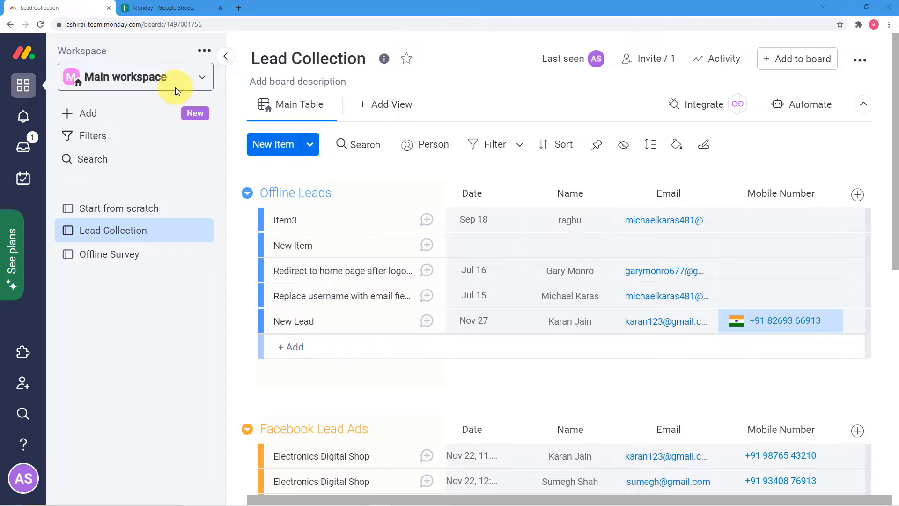
Review the sheet's existing lead rows, then add a Lead item under Offline Leads.
click(155, 7)
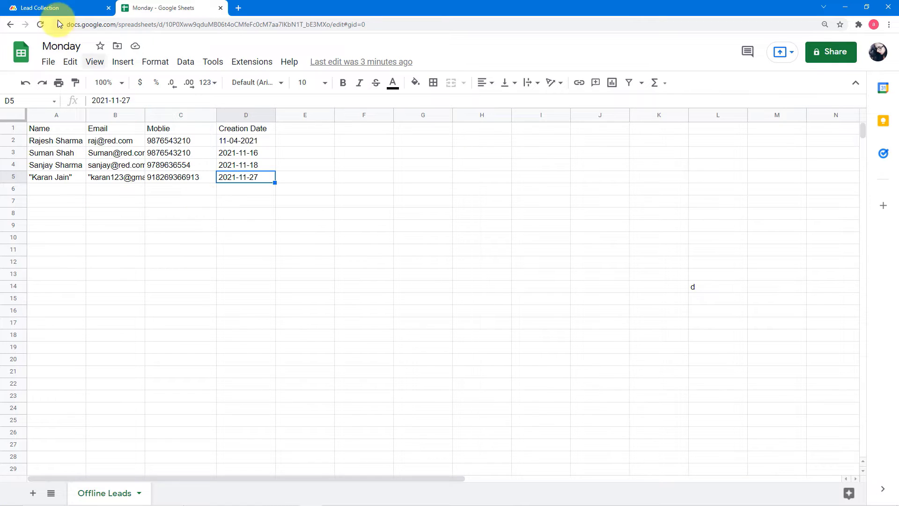
click(28, 7)
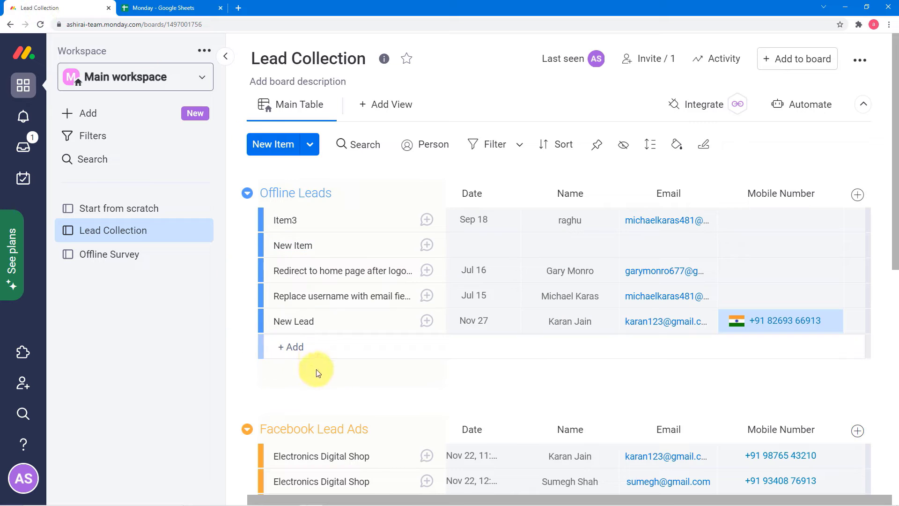
click(317, 354)
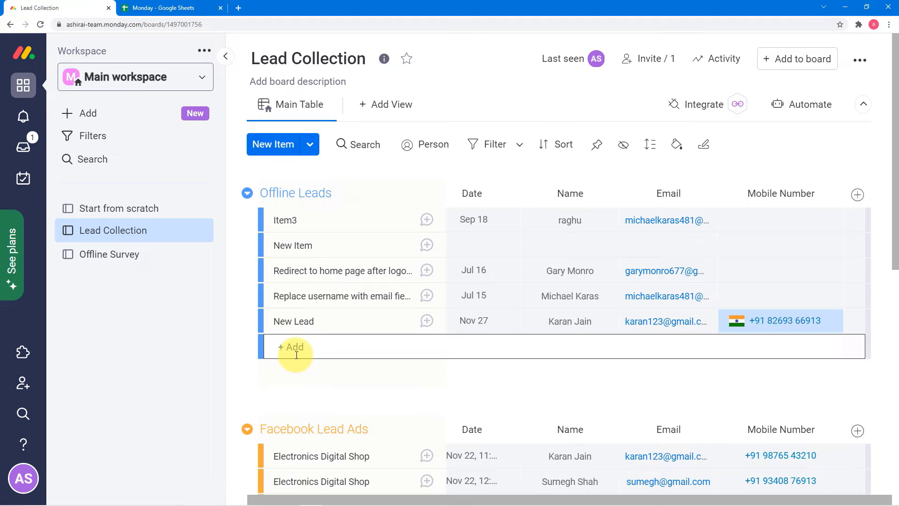
click(301, 351)
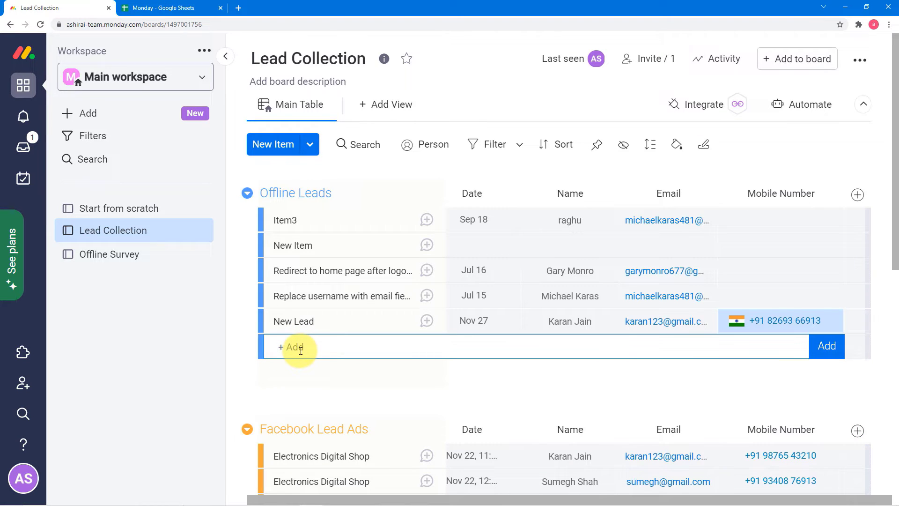
scroll(301, 351, down, 3)
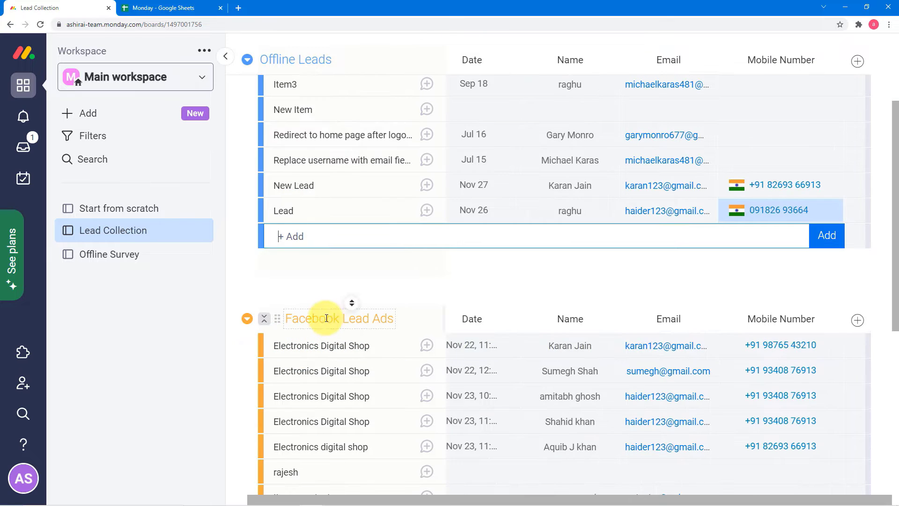
scroll(365, 292, up, 1)
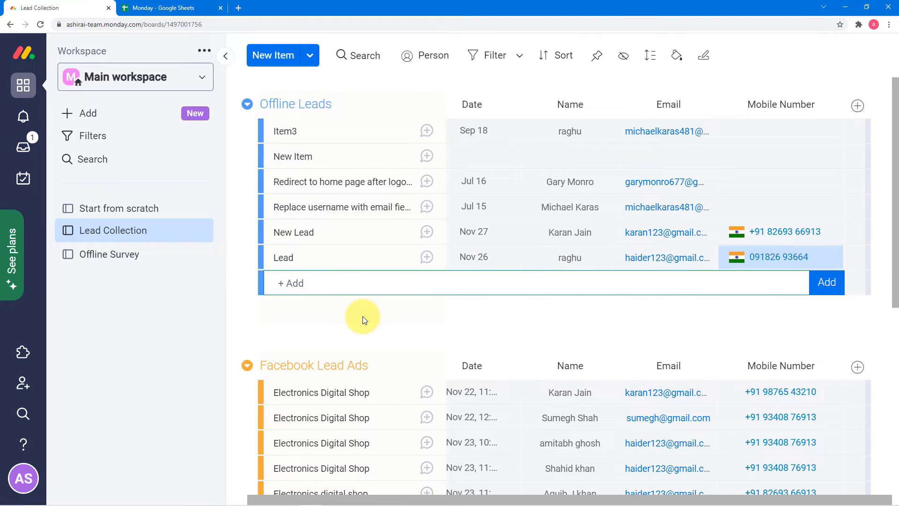
scroll(362, 316, down, 1)
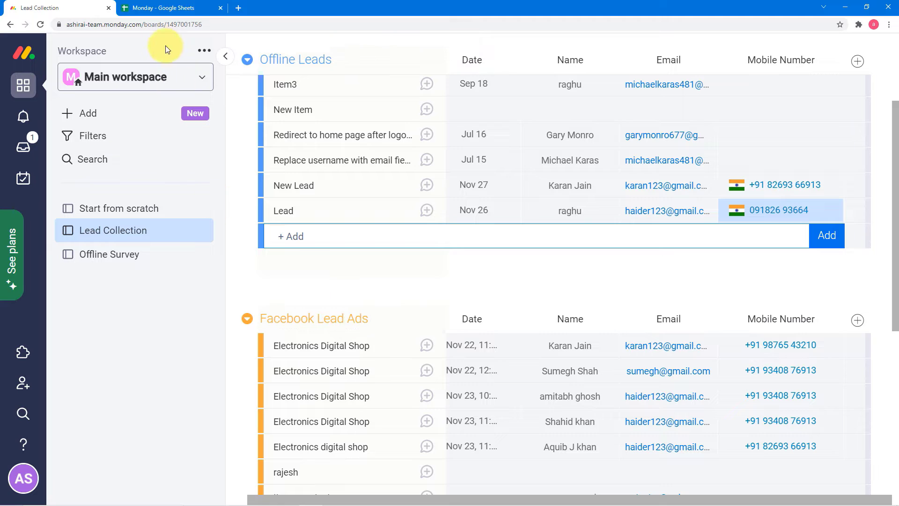
Confirm the new lead arrived as row 6 in the Google Sheet and return to the board.
click(153, 11)
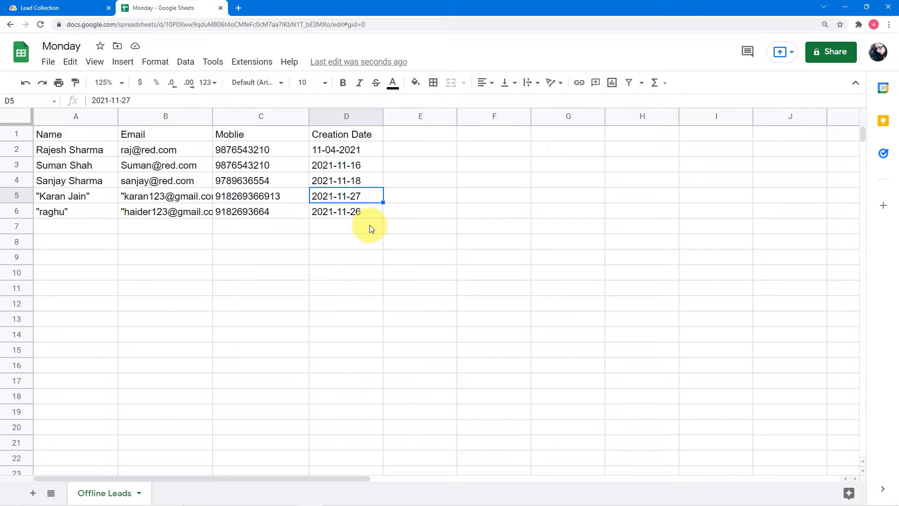
click(59, 7)
scroll(259, 206, up, 3)
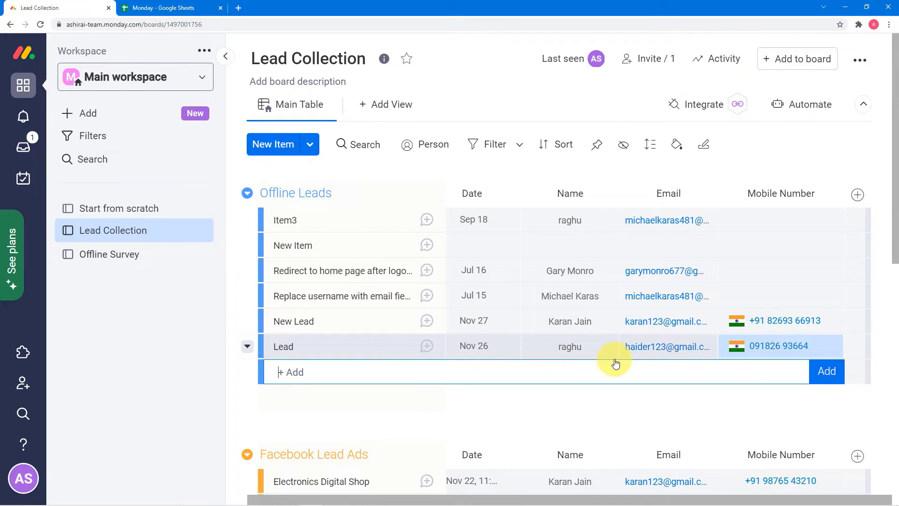
Show the 'Integration in 3 Easy Steps' slide: monday.com to Pabbly Connect via webhook, then Google Sheets.
click(167, 10)
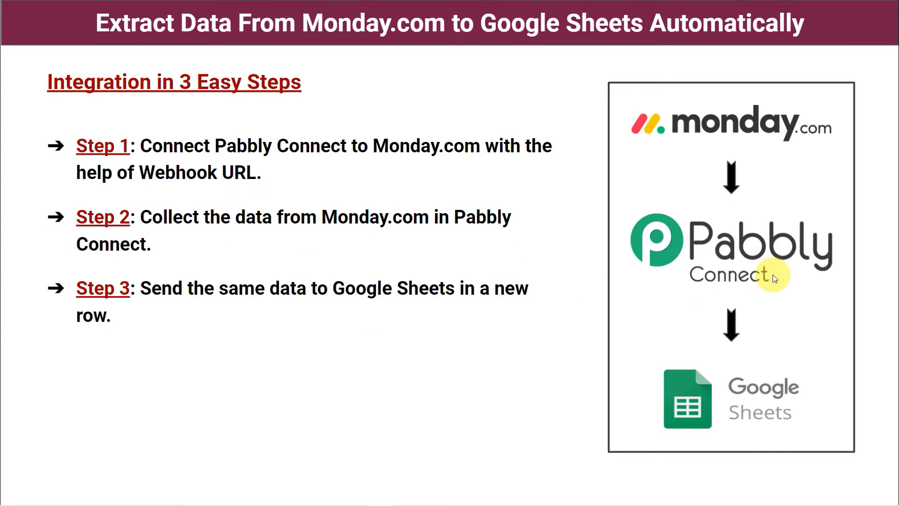
key(alt+Tab)
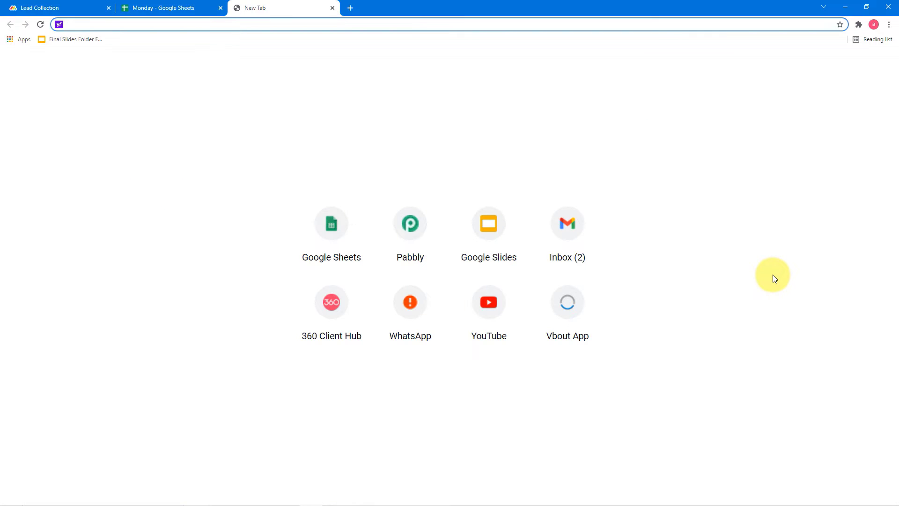
Load pabbly.com, open the Pabbly Connect product page, and sign in to reach All Apps.
text(pabbly.com)
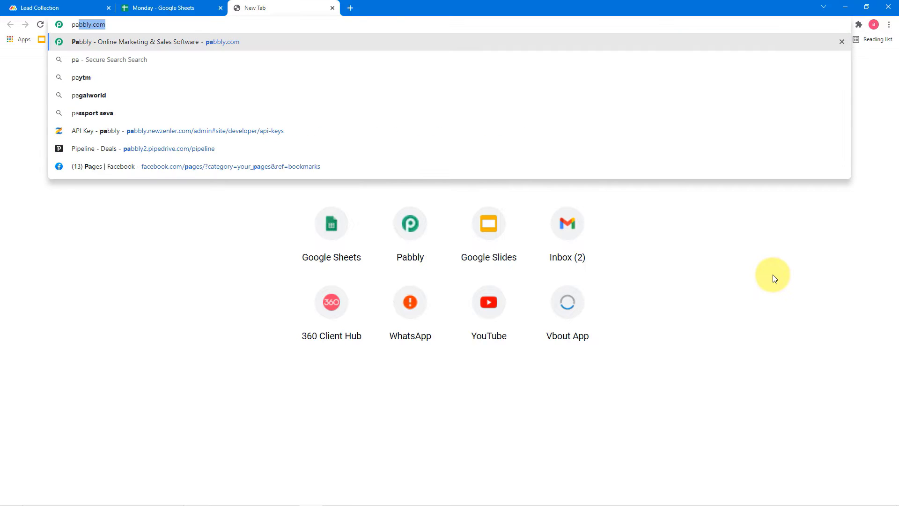
key(Return)
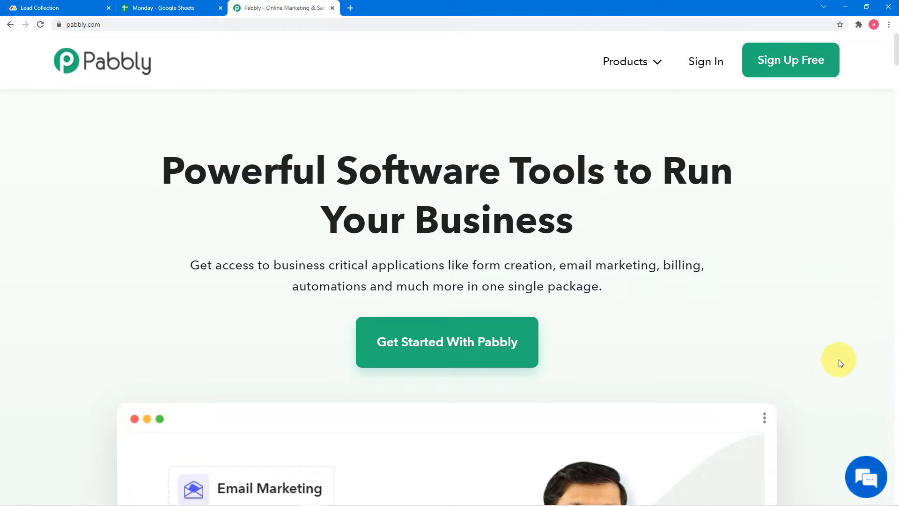
mouse_move(622, 61)
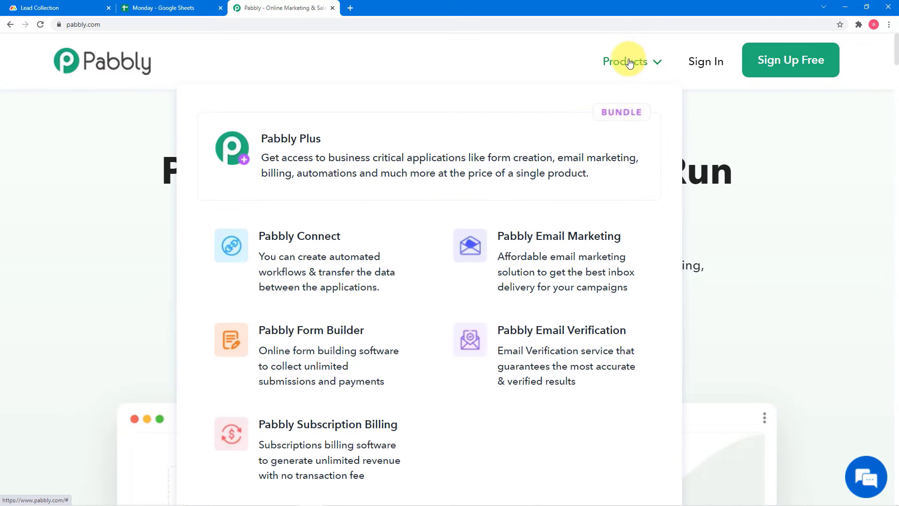
click(289, 288)
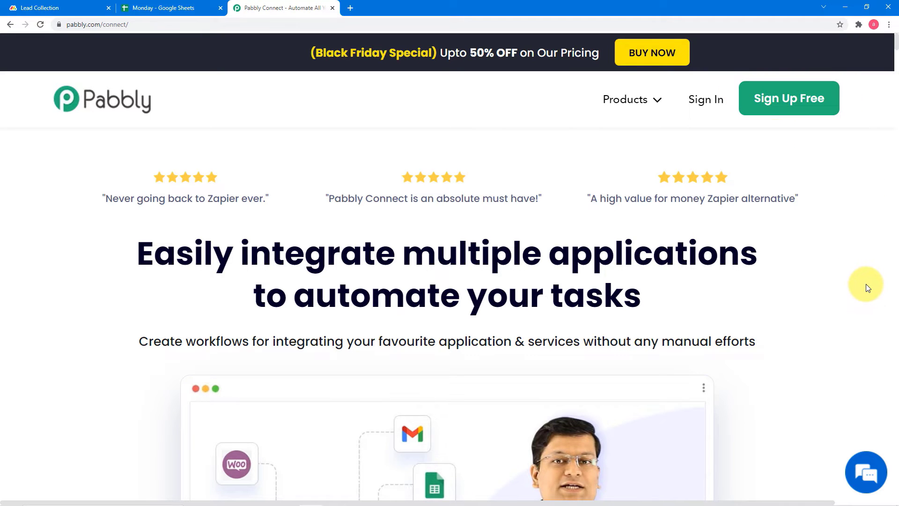
click(704, 103)
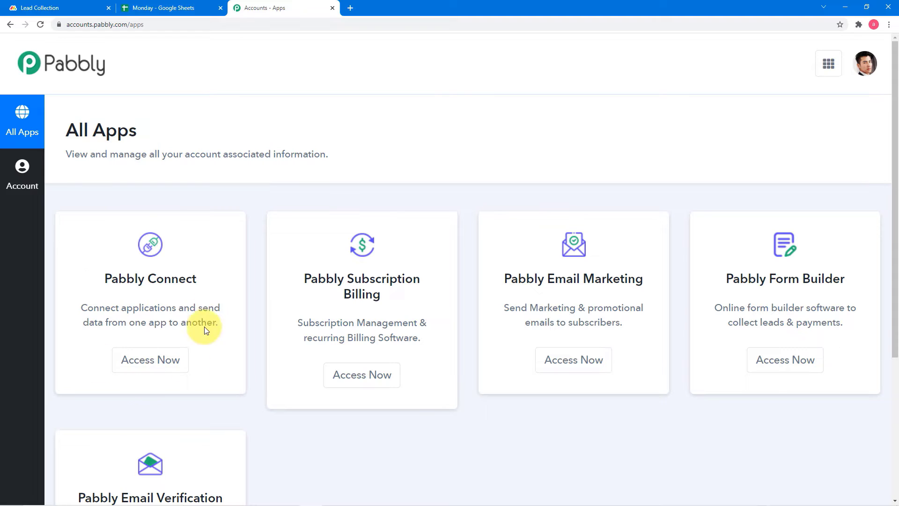
Launch Pabbly Connect from All Apps, browse the workflow list, and start a new workflow.
click(141, 366)
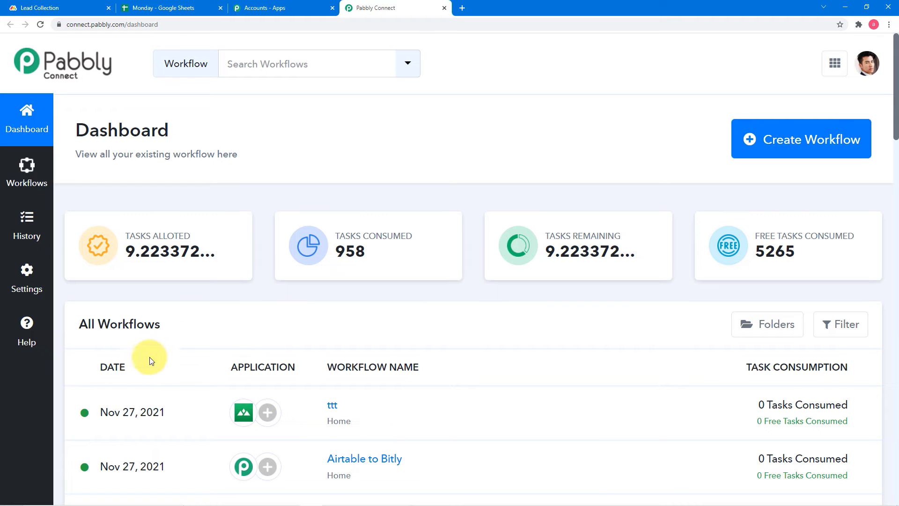
scroll(200, 328, down, 1)
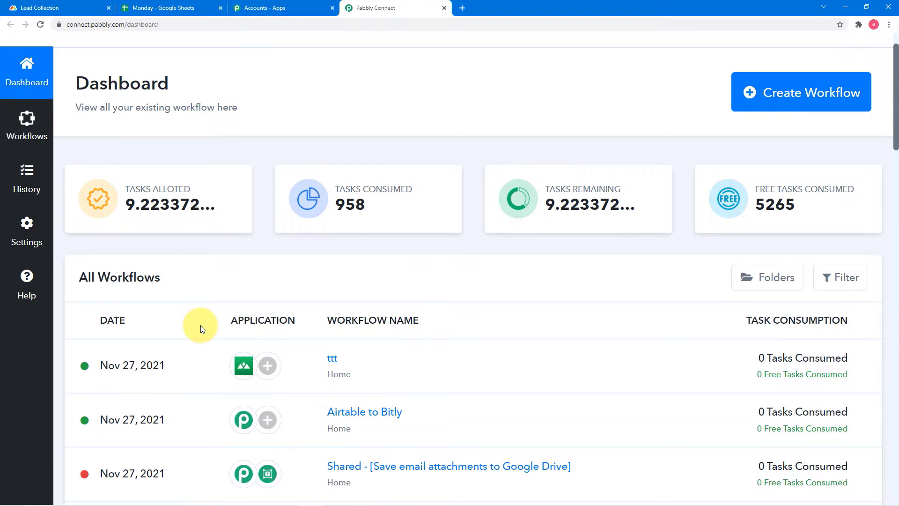
scroll(200, 328, down, 2)
scroll(201, 329, down, 7)
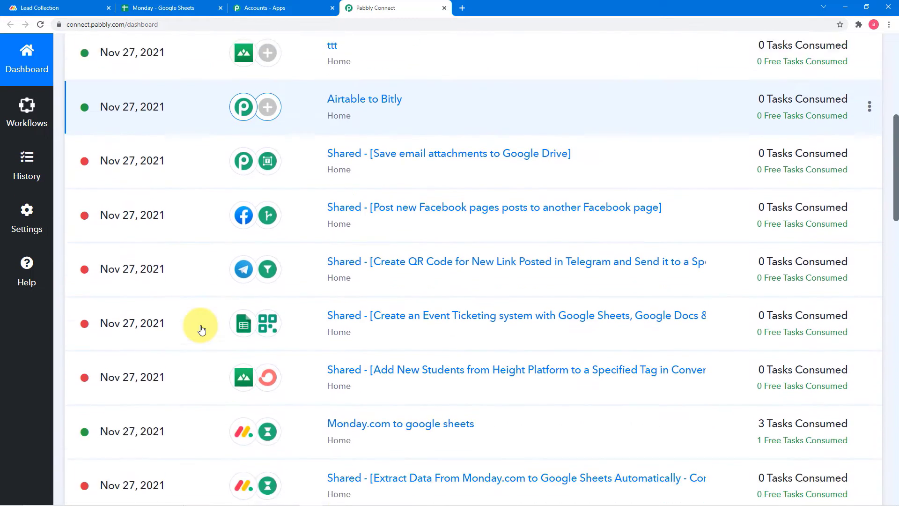
scroll(201, 329, down, 4)
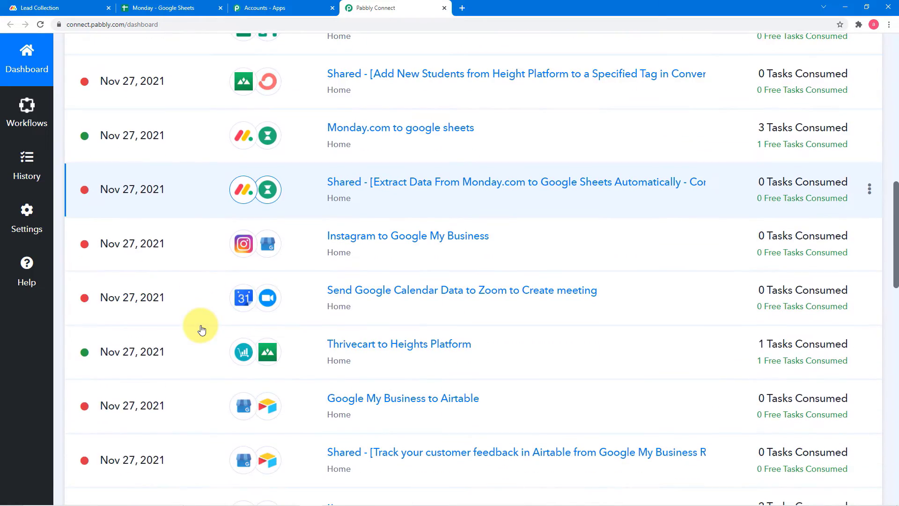
scroll(201, 329, up, 7)
scroll(201, 329, up, 7)
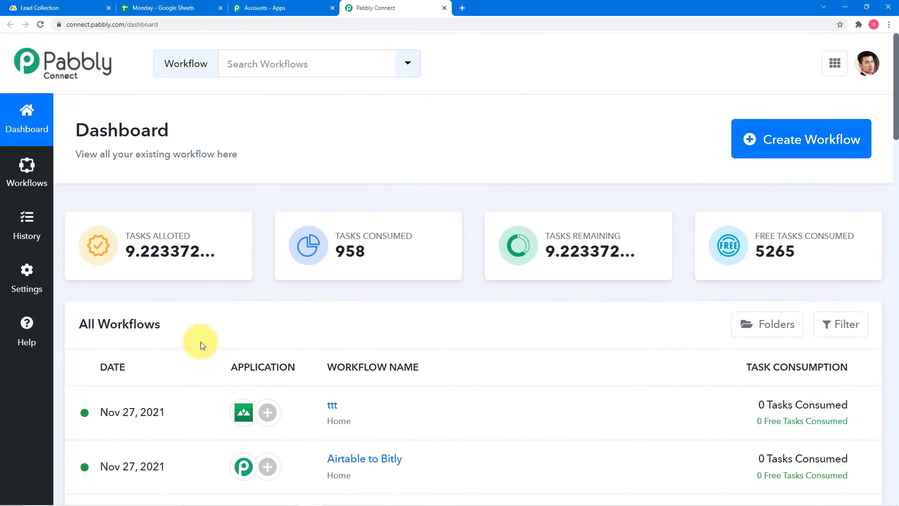
click(796, 144)
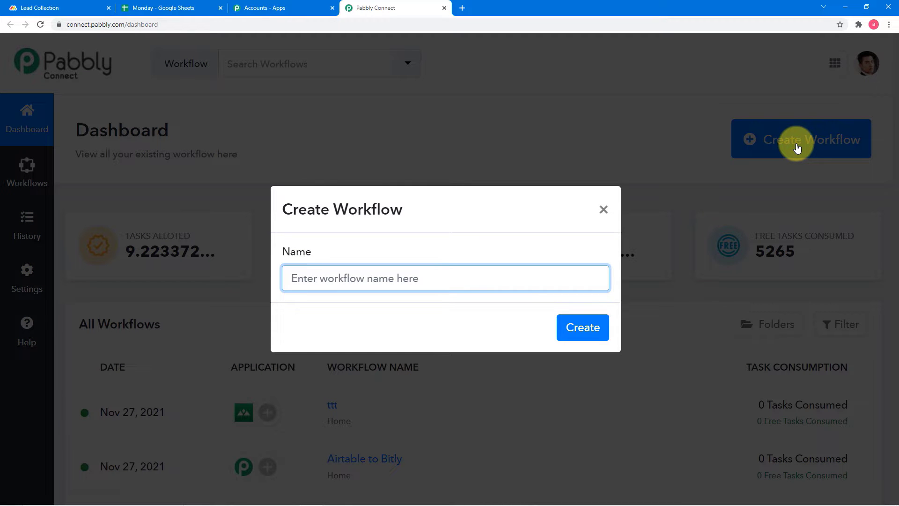
Name the workflow 'Send Monday.com Data to Google Sheets.' and create it.
text(Send Monday.com Data to Google Sheets.)
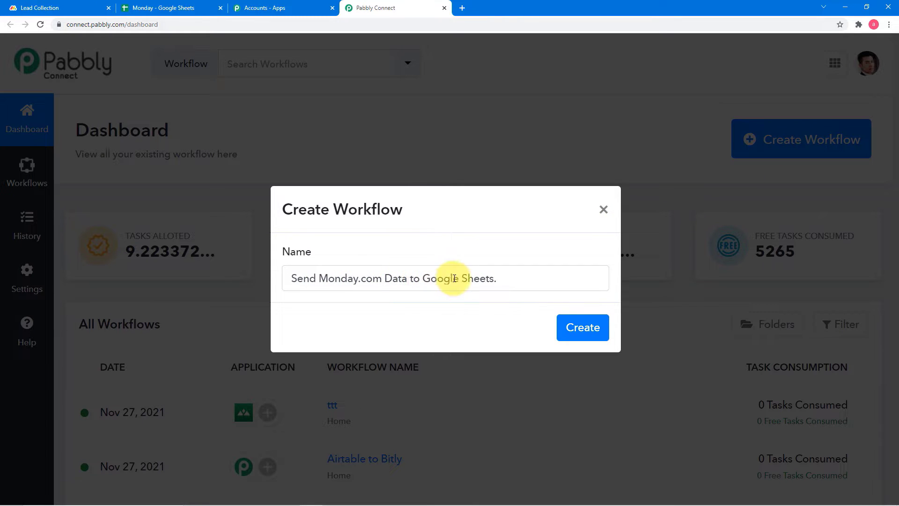
click(572, 338)
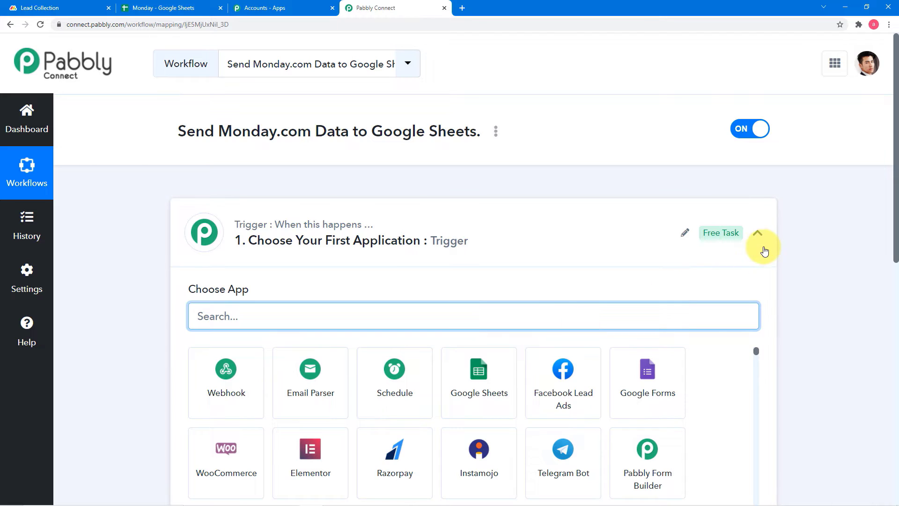
click(764, 241)
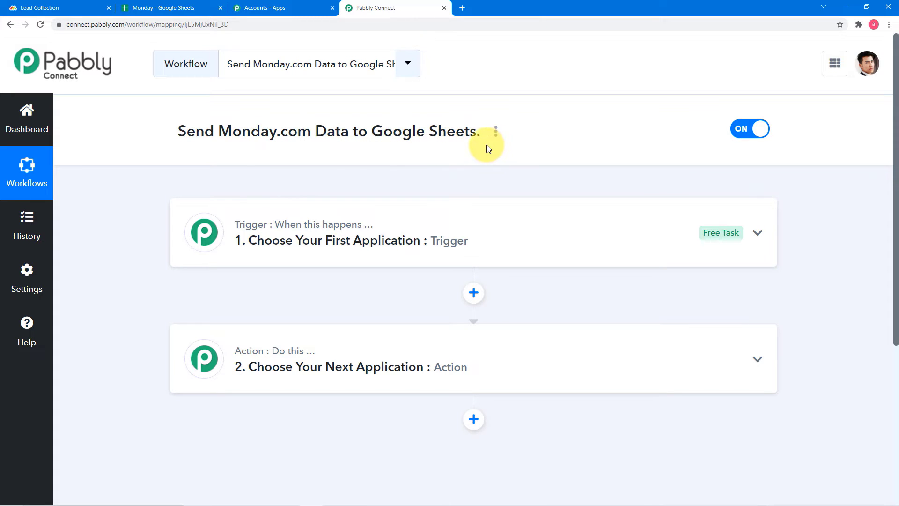
Set Monday.com's New Item in Board as trigger, copy its webhook URL, and await a response.
click(356, 236)
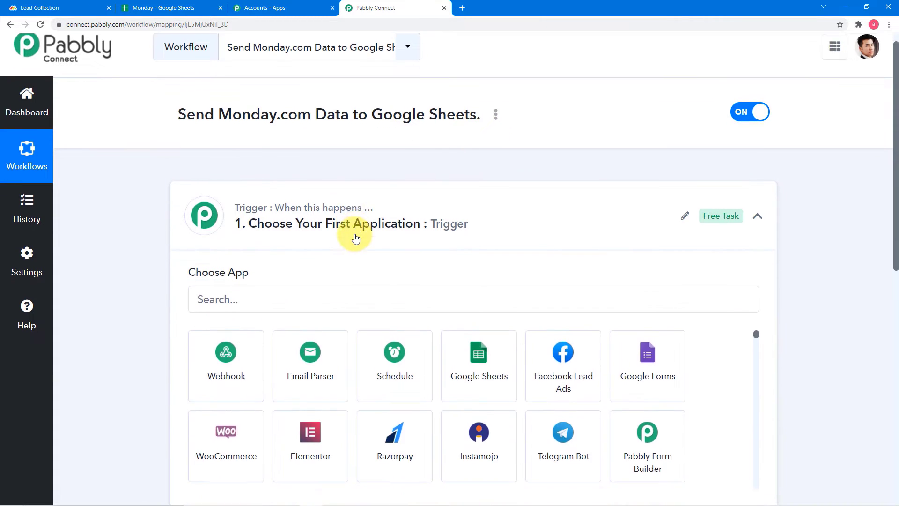
click(330, 219)
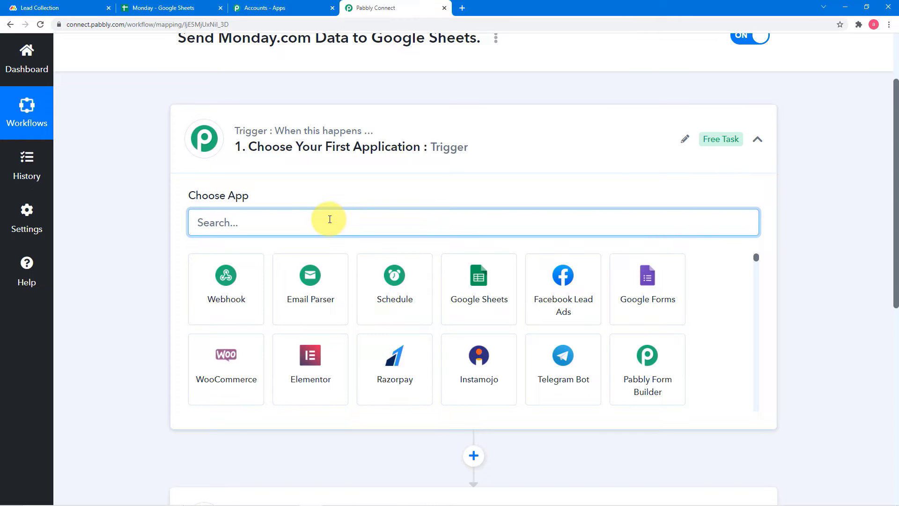
text(mo)
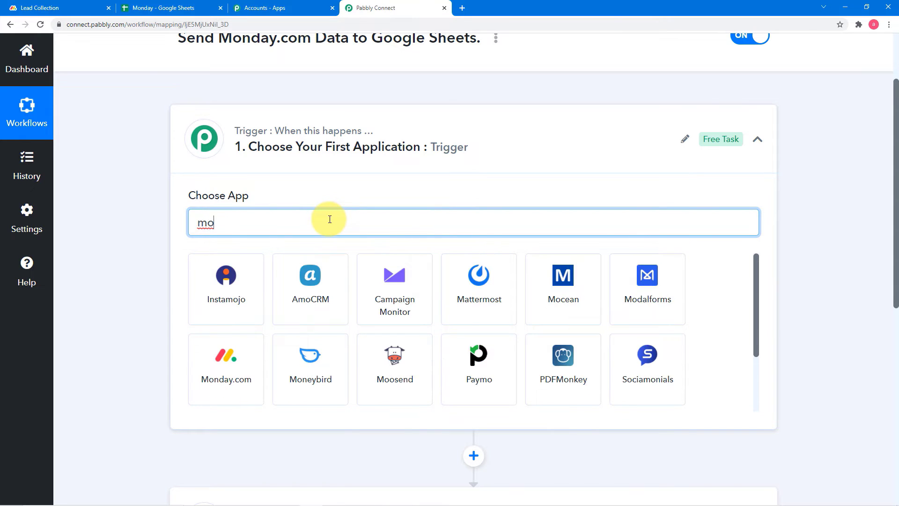
text(n)
click(318, 295)
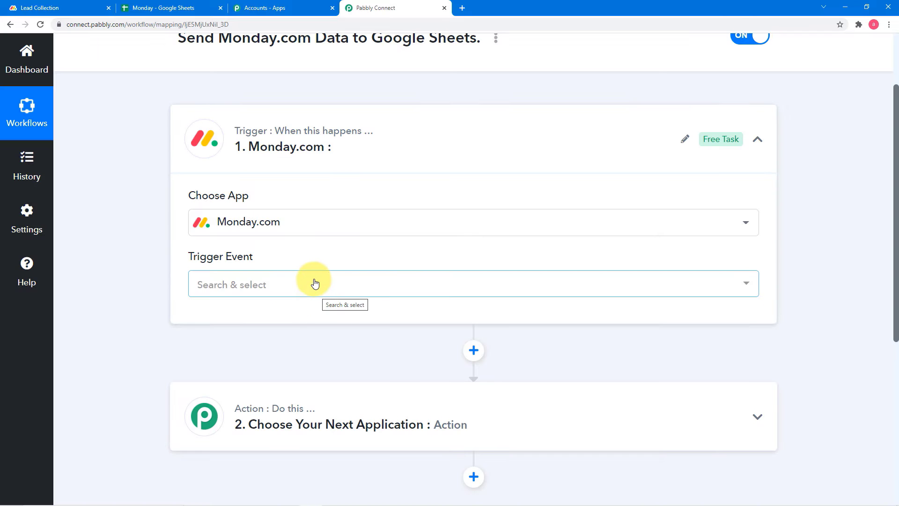
click(315, 283)
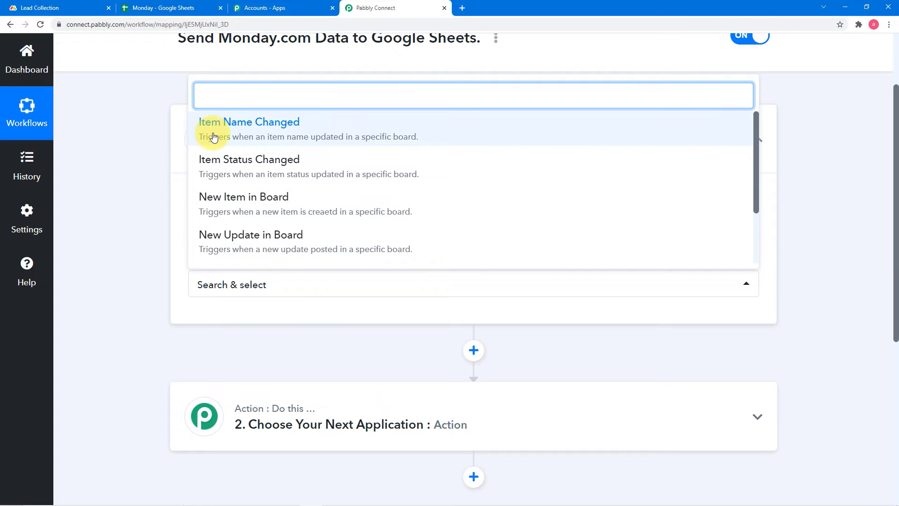
scroll(267, 154, up, 1)
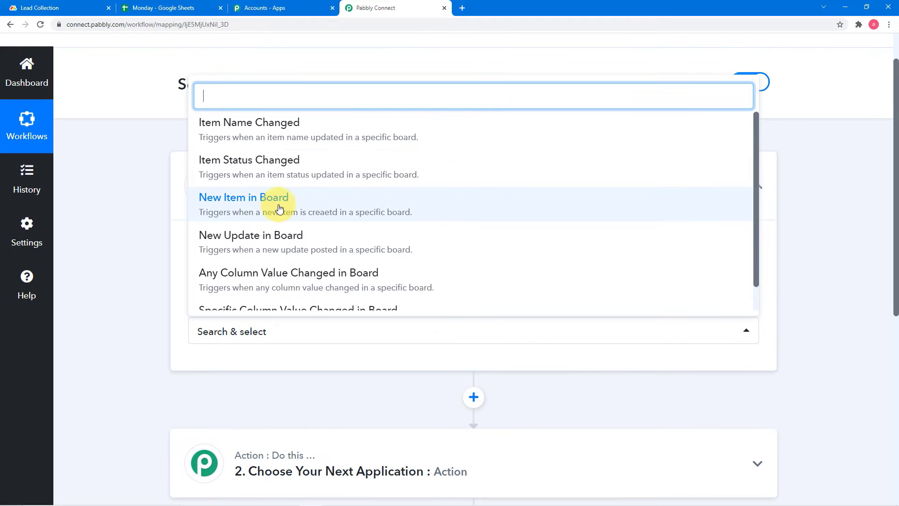
click(240, 199)
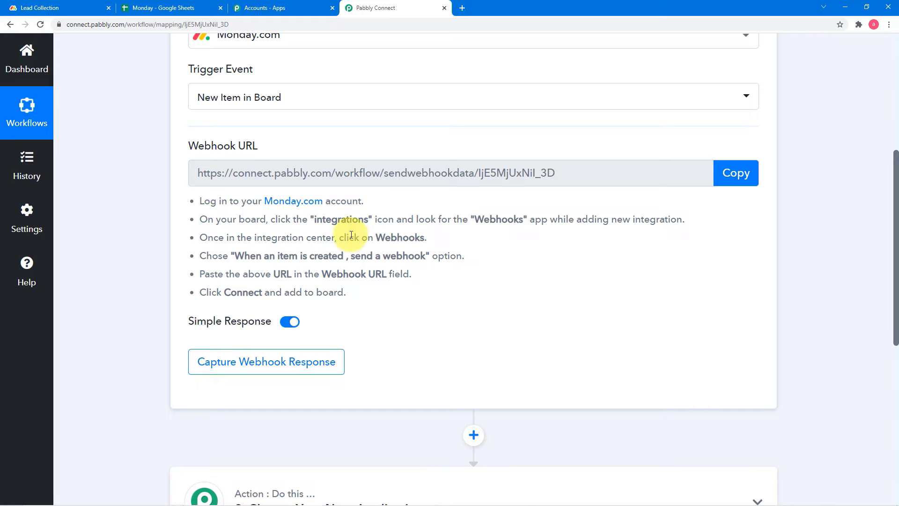
click(731, 181)
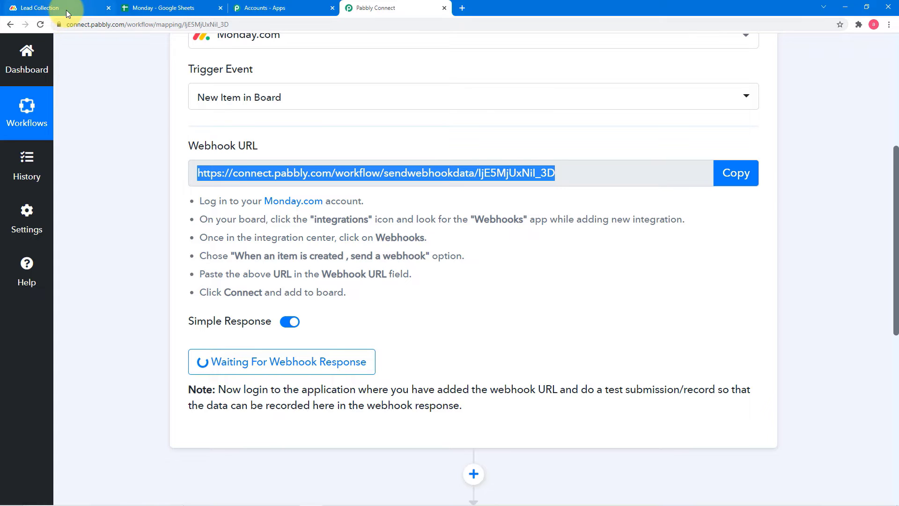
click(66, 10)
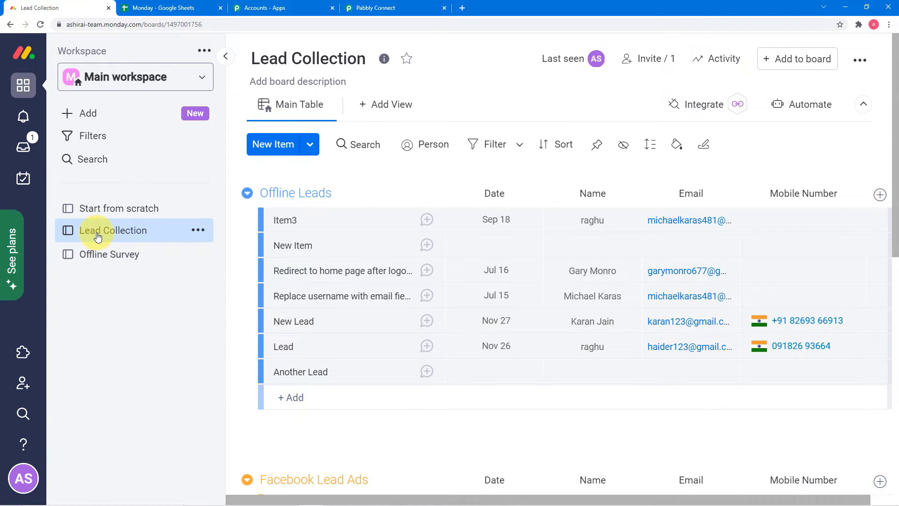
Add the Webhooks item-created recipe from Integrations Center and delete the old saved webhook connection.
click(703, 106)
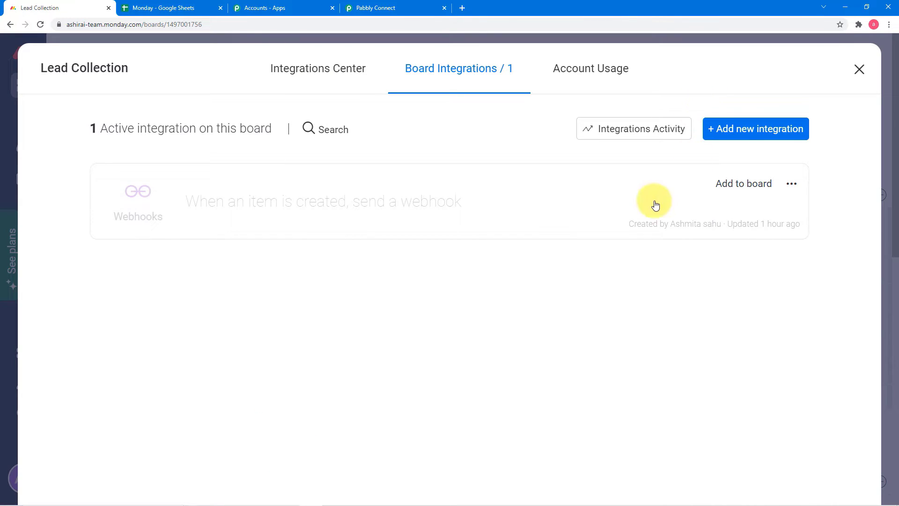
click(337, 74)
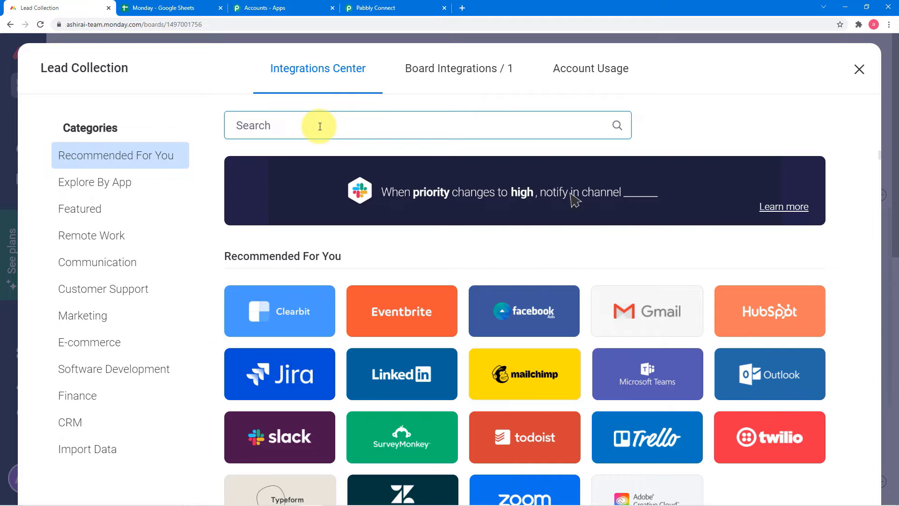
text(web)
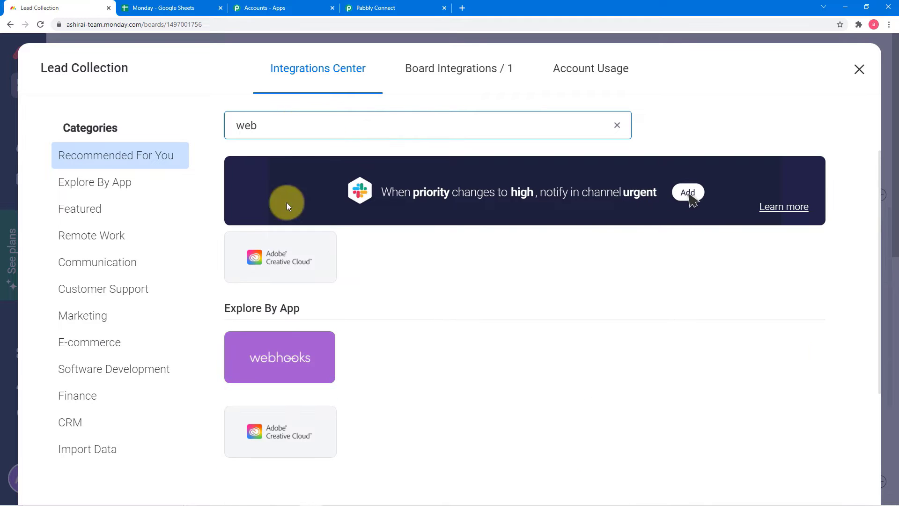
click(289, 356)
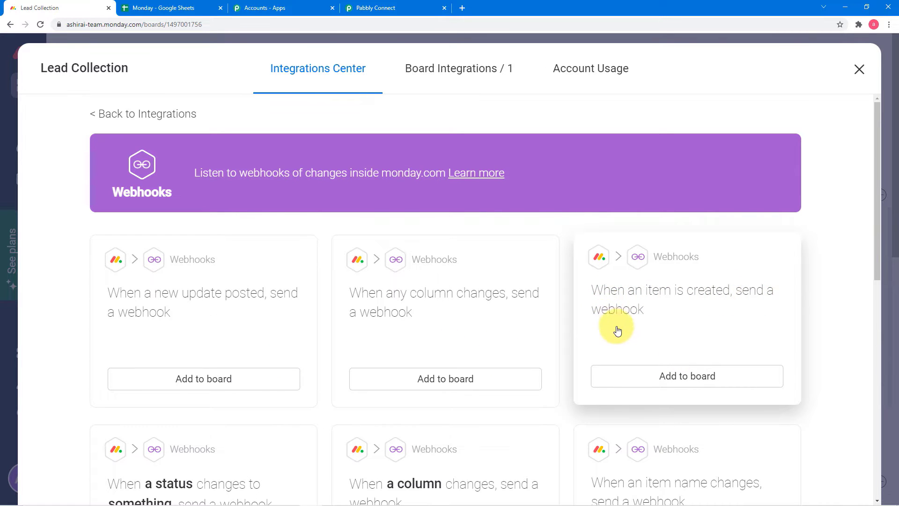
click(702, 380)
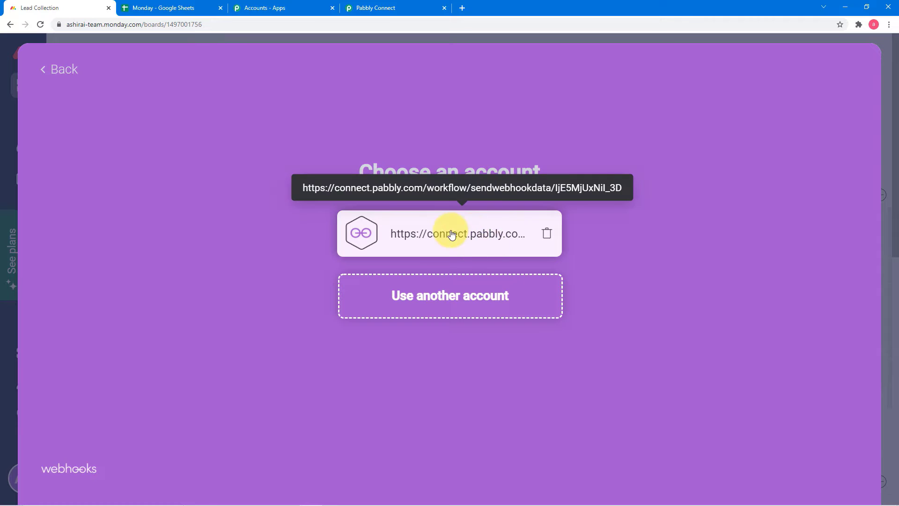
click(546, 234)
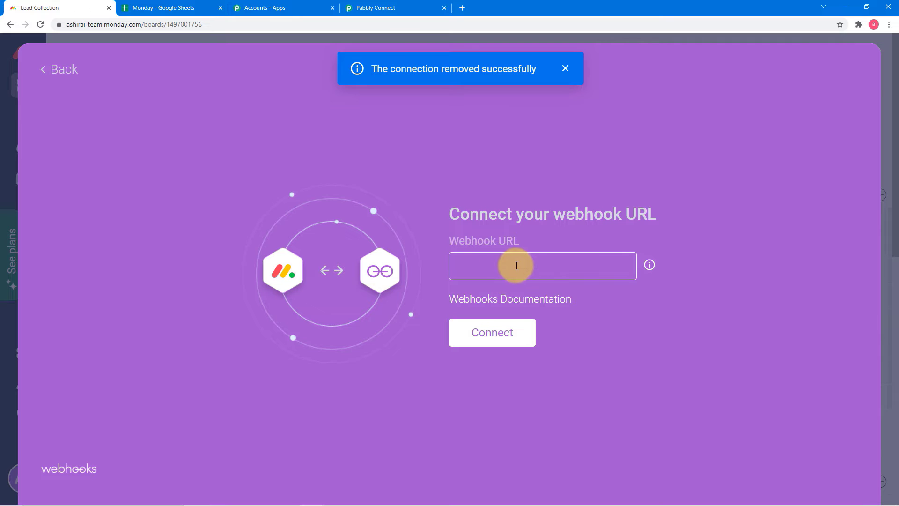
Paste the Pabbly webhook URL into Webhook URL, connect it, and add the integration to the board.
click(378, 10)
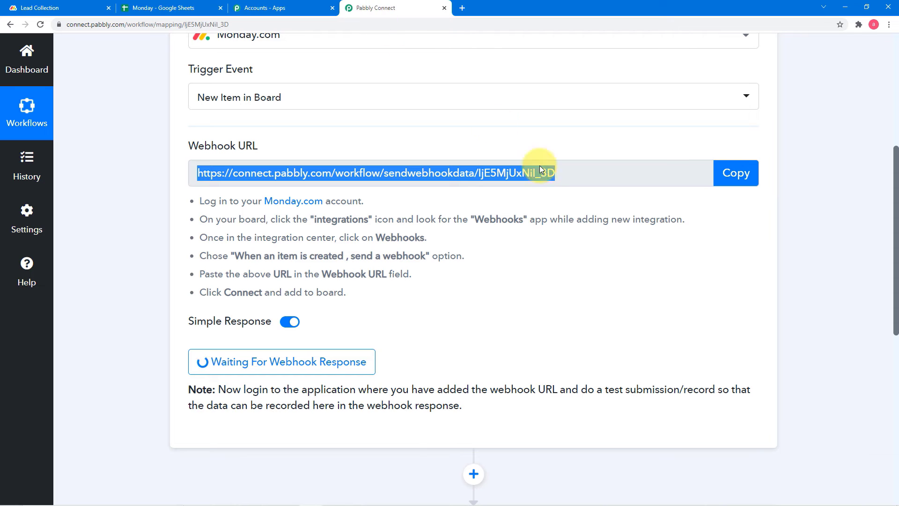
click(740, 176)
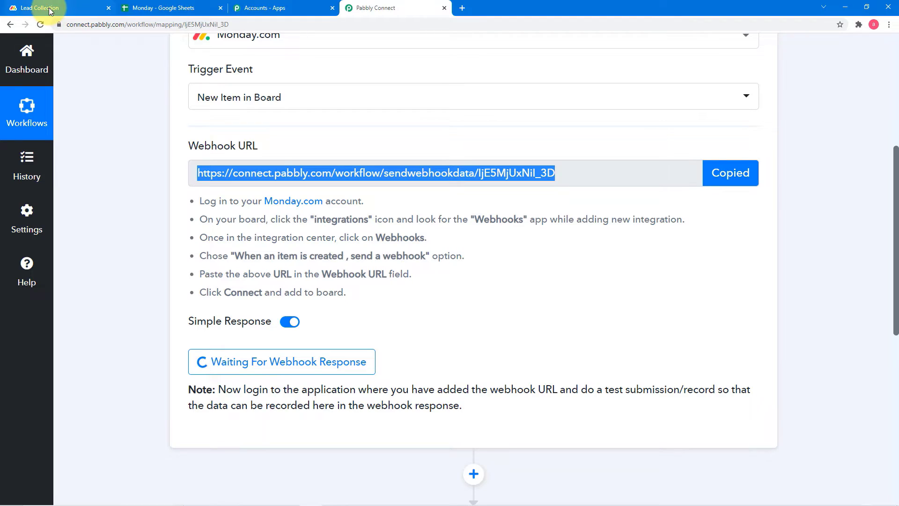
click(52, 9)
right_click(472, 258)
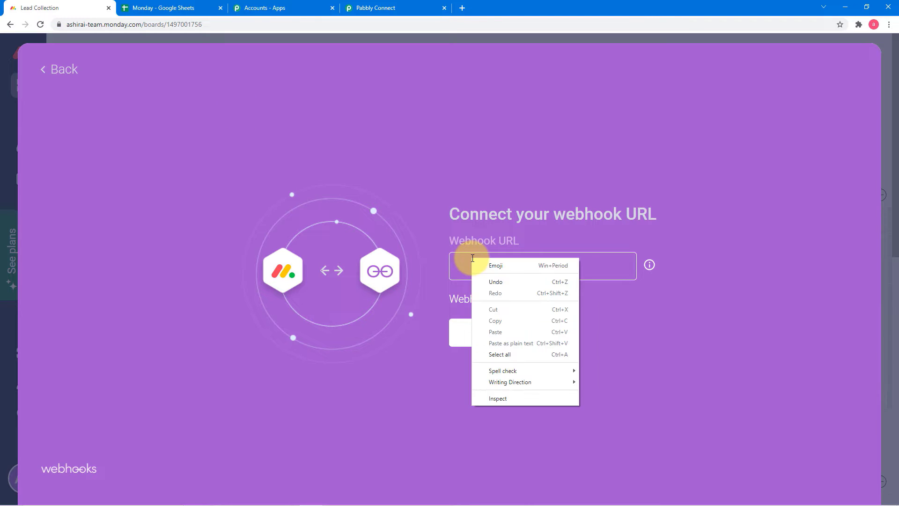
click(547, 235)
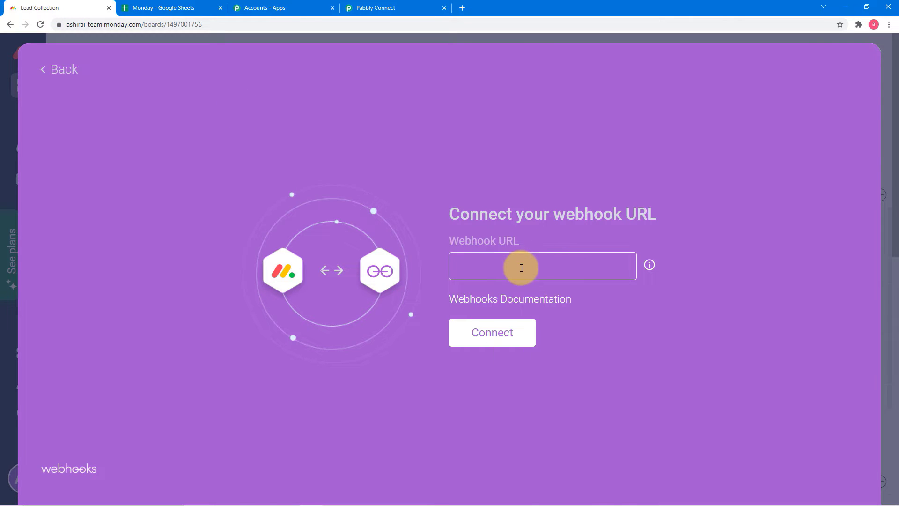
click(521, 267)
key(ctrl+v)
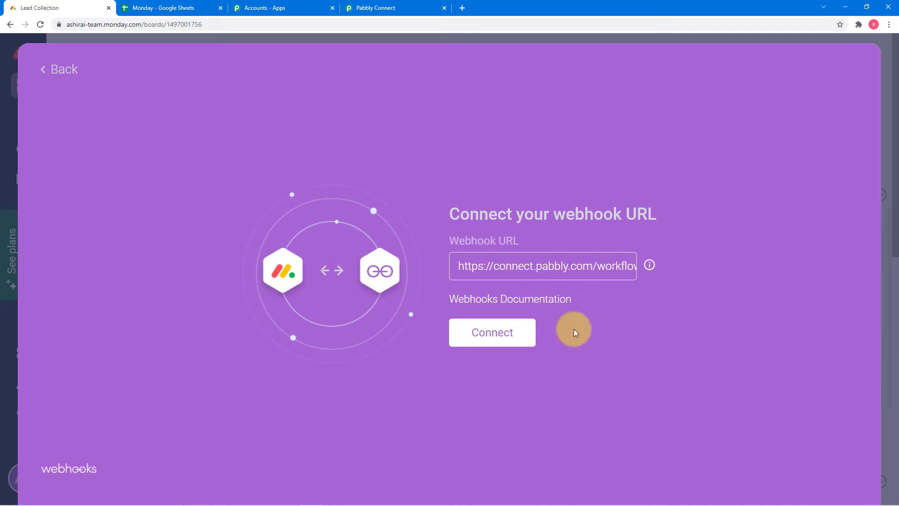
click(485, 332)
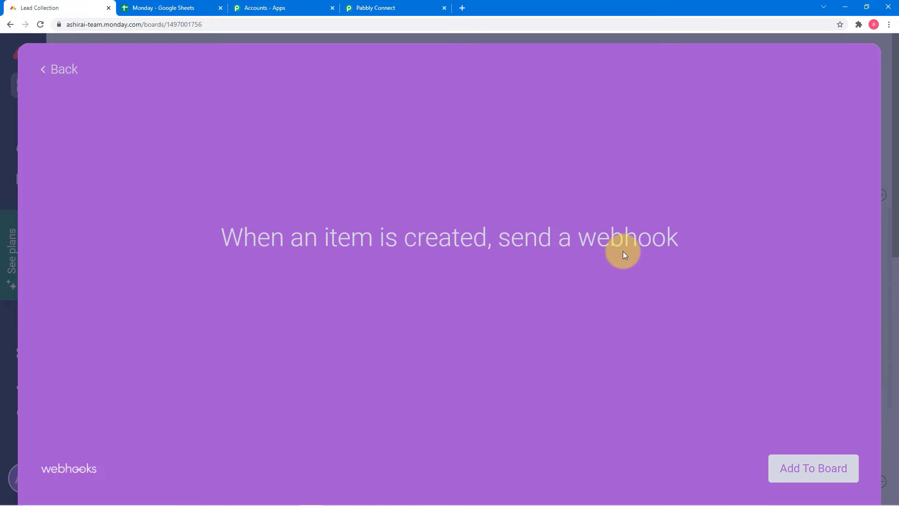
click(798, 469)
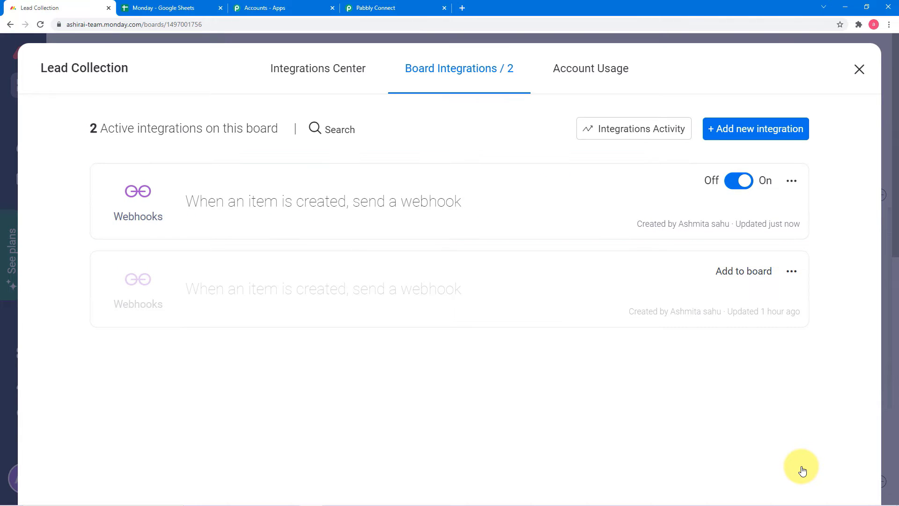
Check the Pabbly tab, then close monday.com's Integrations window and scroll the Offline Leads table.
click(374, 8)
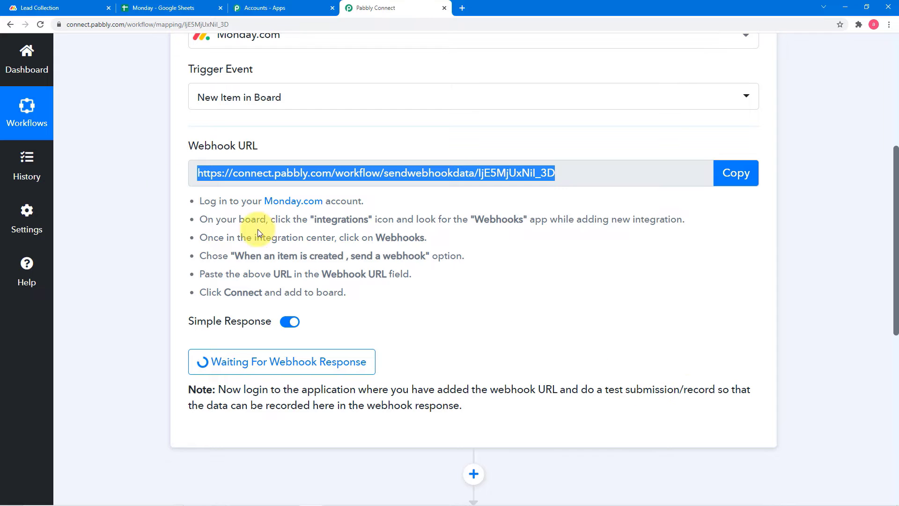
click(74, 9)
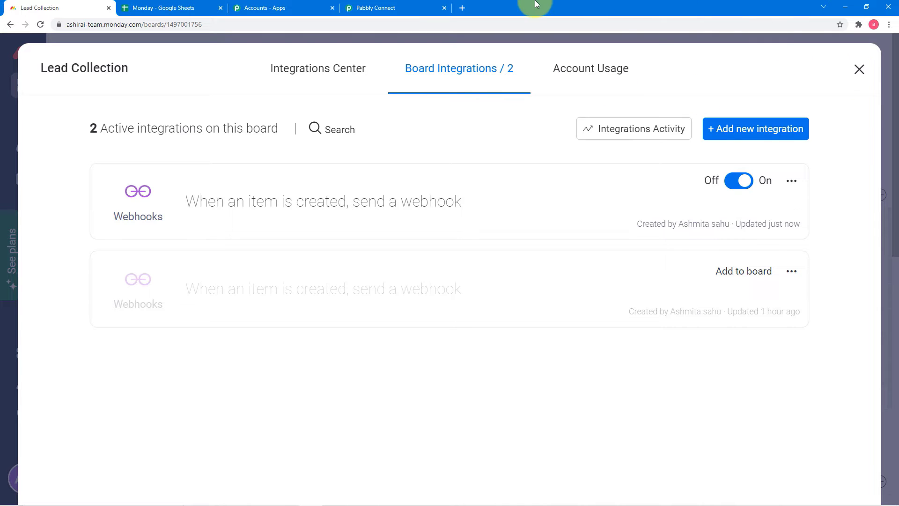
click(861, 71)
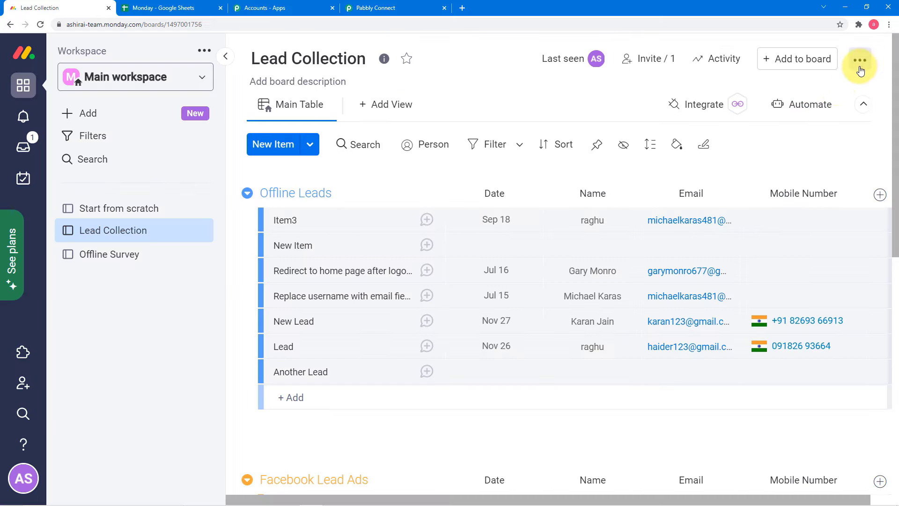
scroll(476, 154, down, 4)
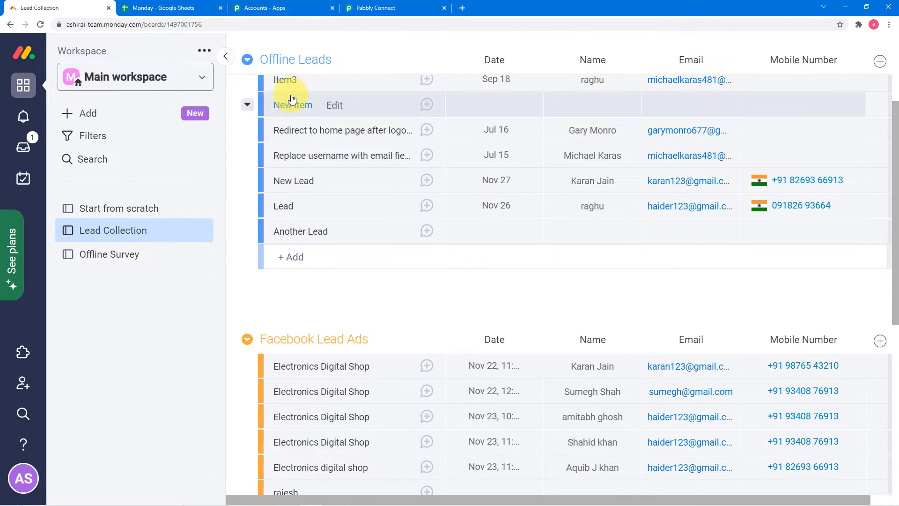
Create a 'Lead from market' item below Another Lead in Offline Leads.
click(303, 255)
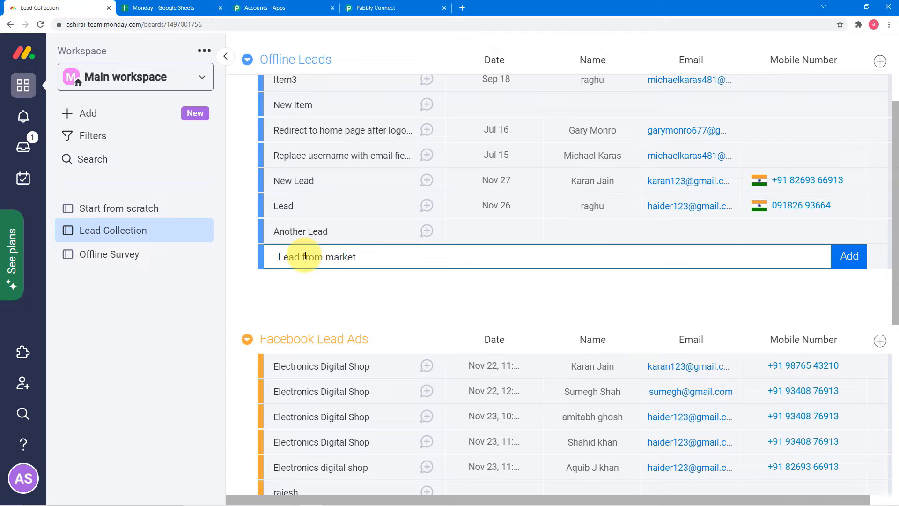
click(849, 256)
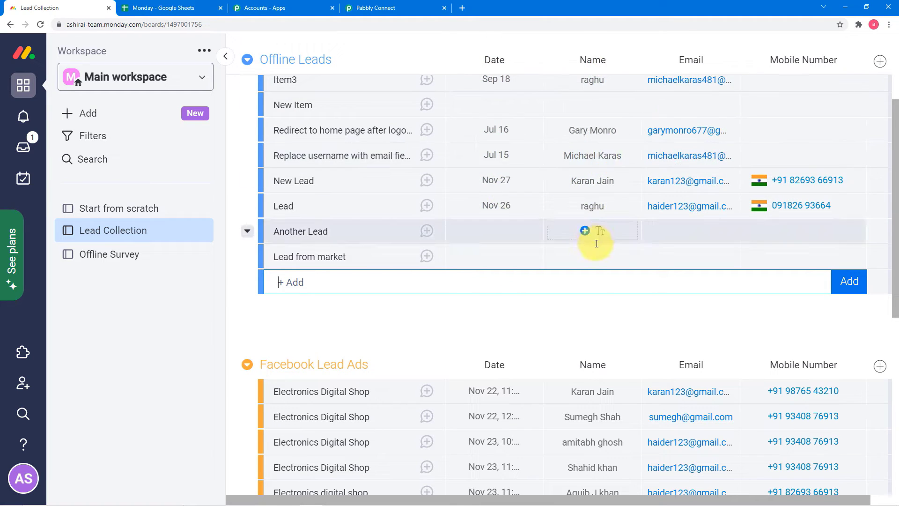
Compare Pabbly's captured response with the new 'Lead from market' item on the monday.com board.
click(417, 9)
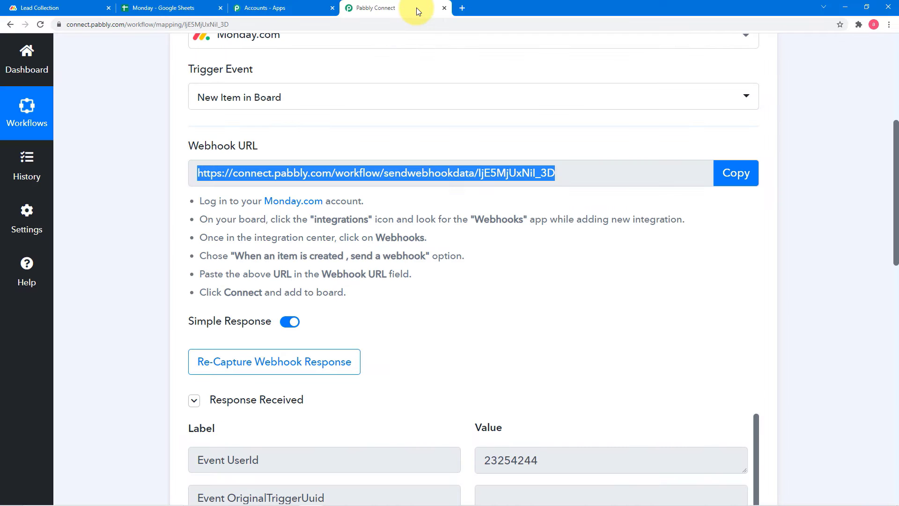
scroll(189, 215, down, 1)
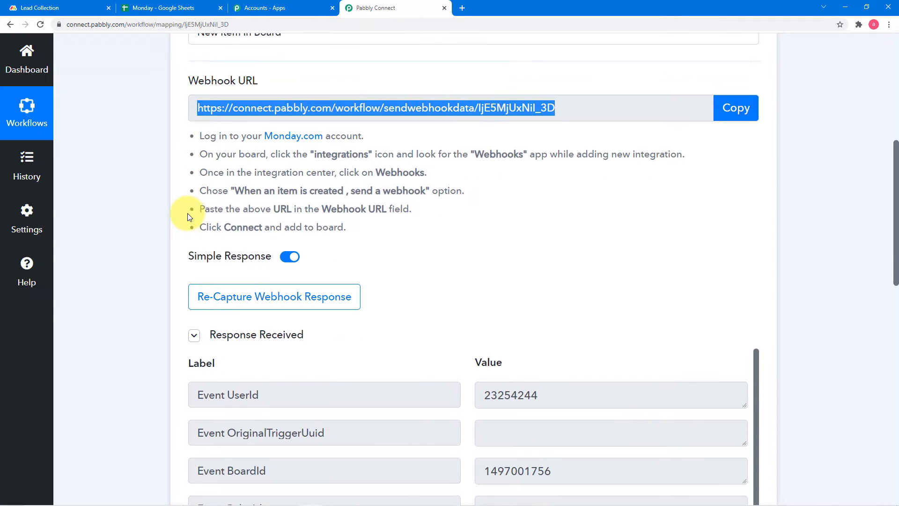
scroll(187, 216, down, 5)
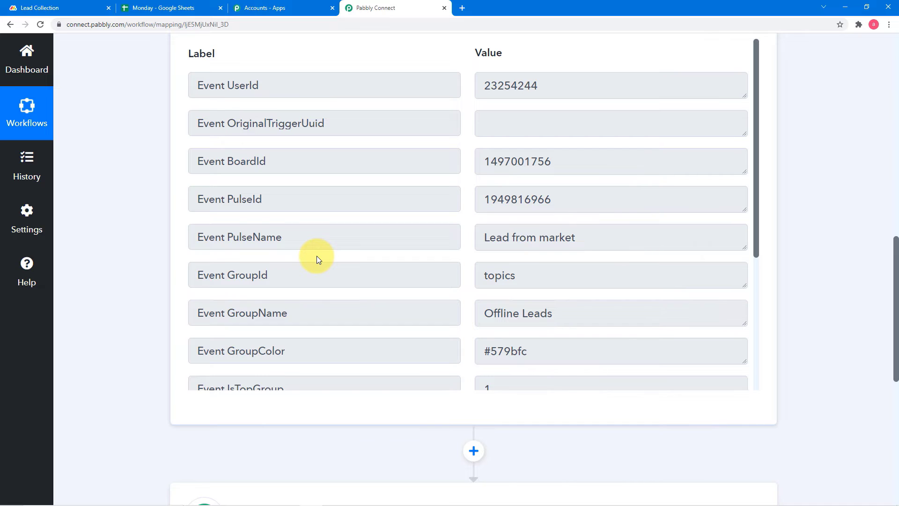
click(85, 8)
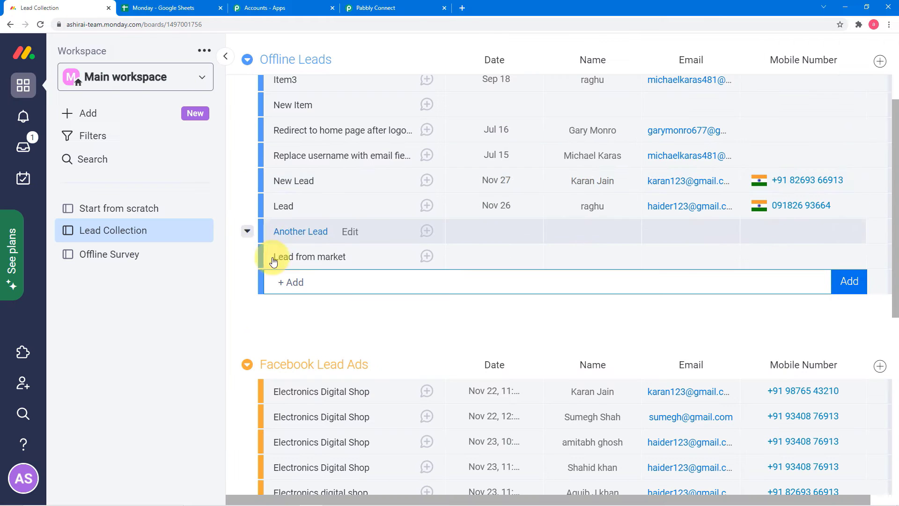
click(370, 8)
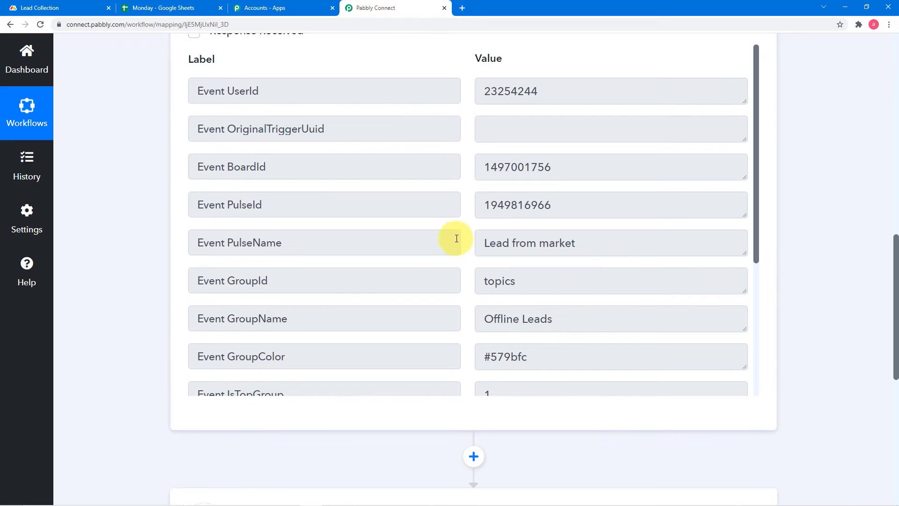
Inspect the Response Received fields showing the create_pulse event in the Offline Leads group.
scroll(456, 238, up, 2)
scroll(456, 238, down, 1)
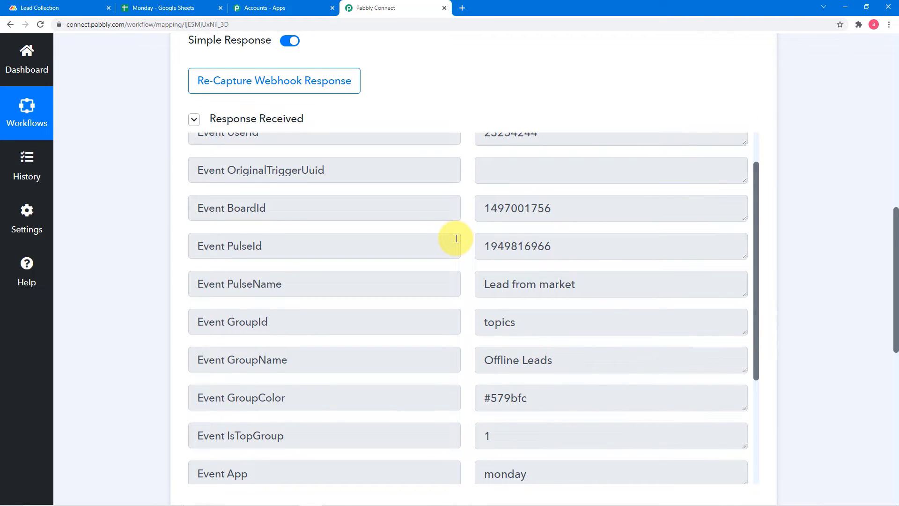
scroll(457, 238, down, 2)
scroll(146, 220, down, 2)
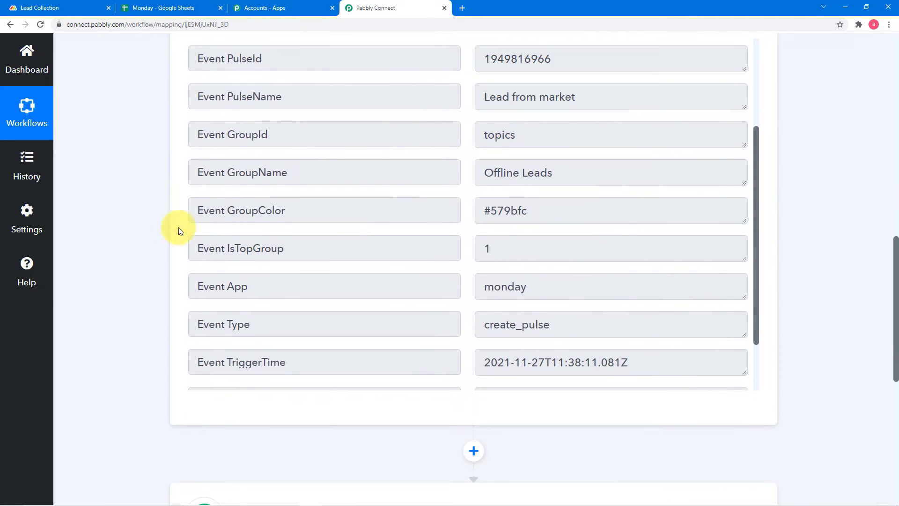
scroll(486, 238, up, 1)
scroll(486, 239, down, 2)
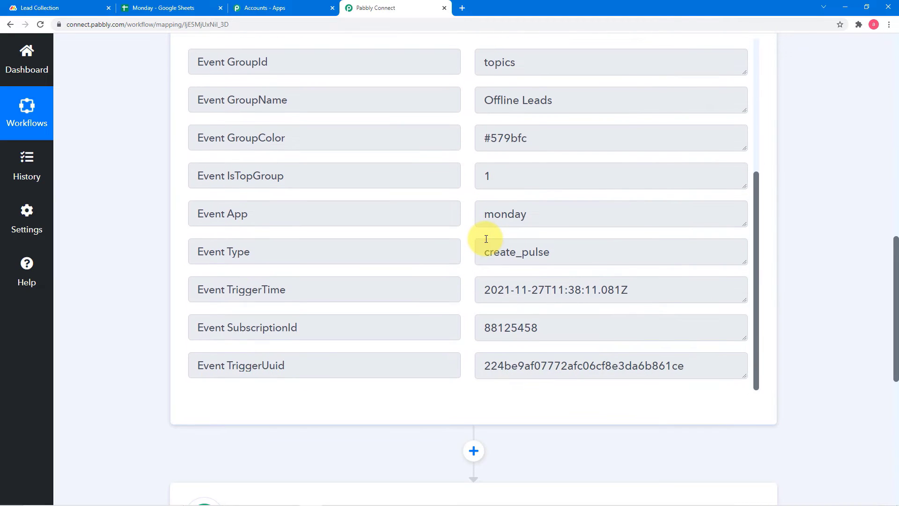
scroll(486, 239, up, 4)
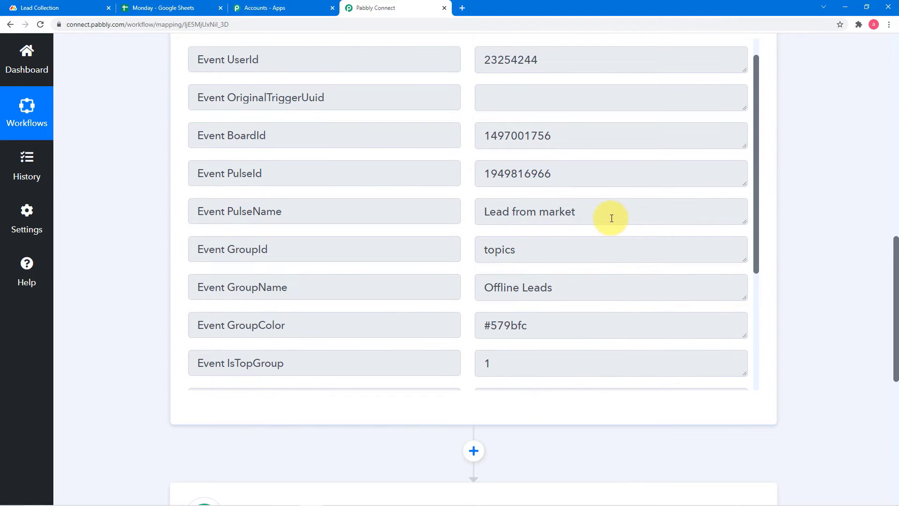
click(51, 7)
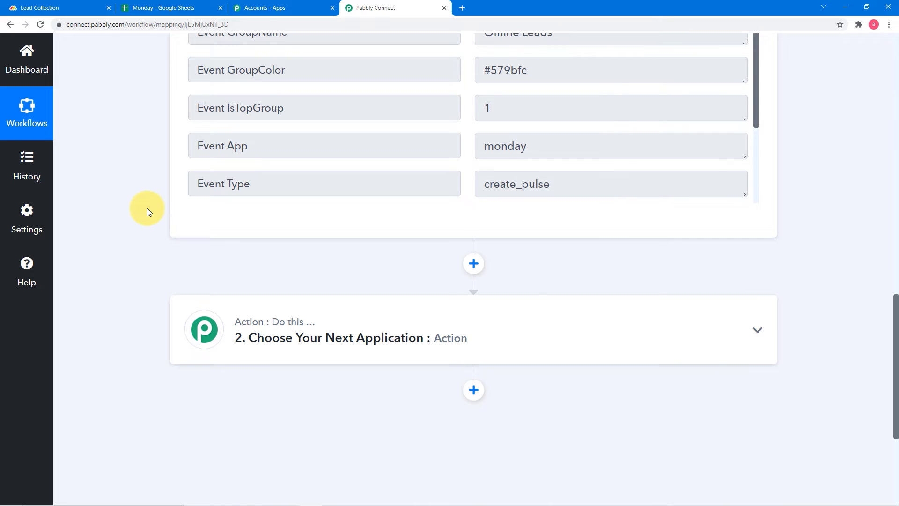
Add a Delay by Pabbly action step after the monday.com trigger, found by searching 'de'.
click(52, 8)
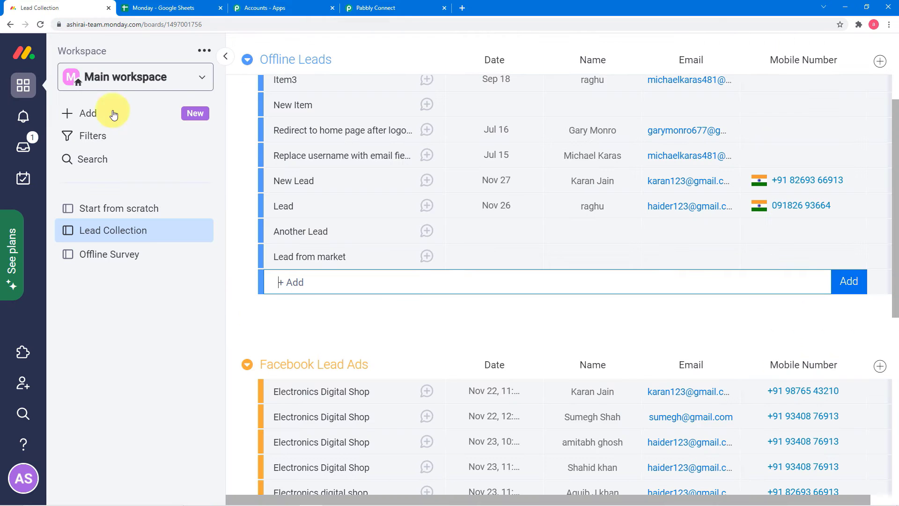
click(378, 8)
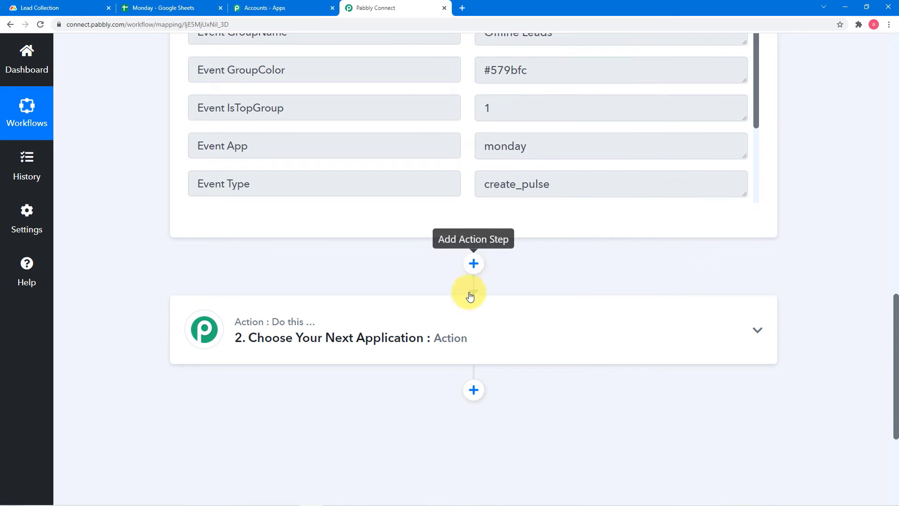
click(474, 266)
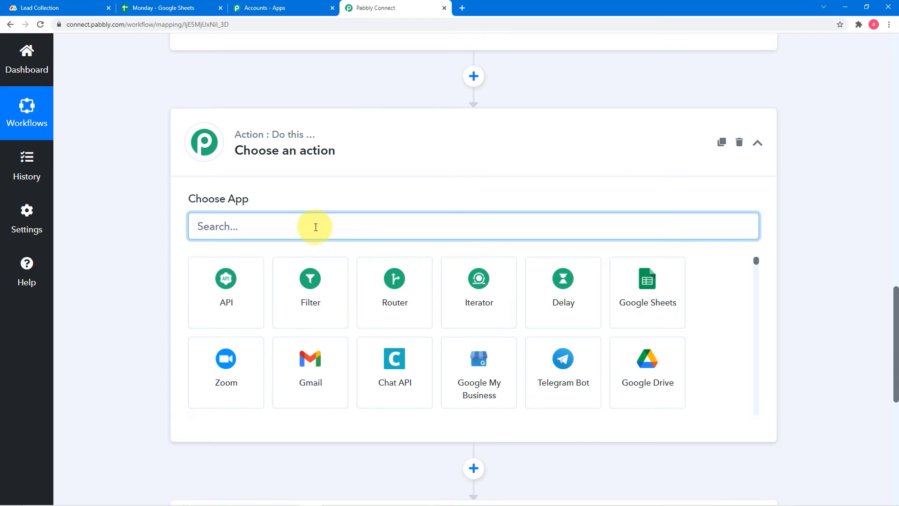
text(de)
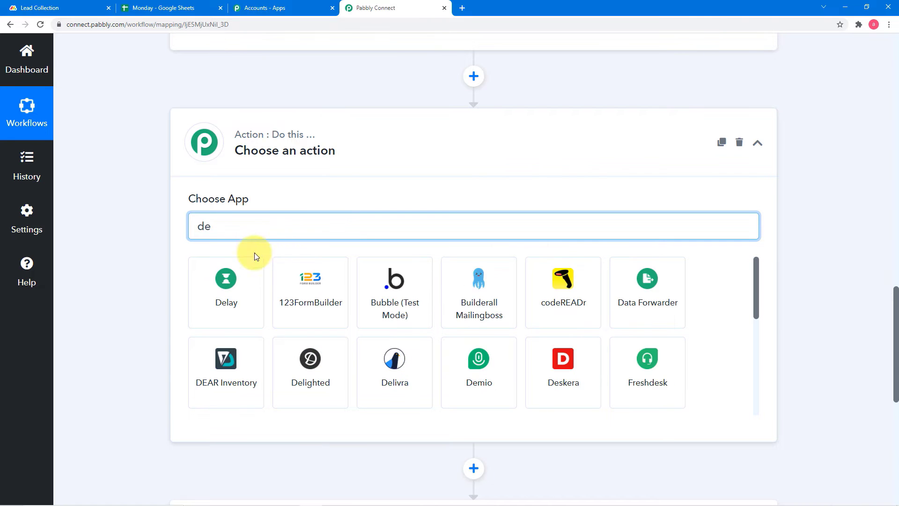
click(243, 276)
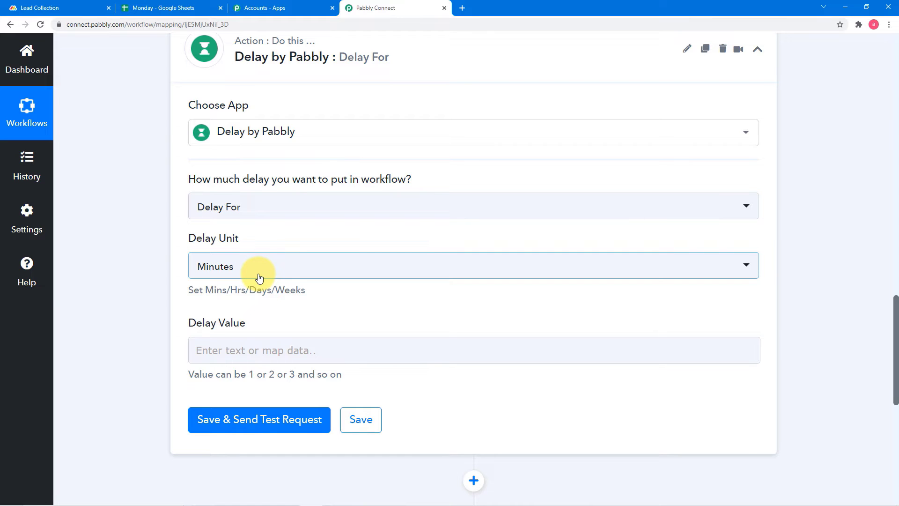
Choose the Delay For option with Minutes as the delay unit.
click(257, 212)
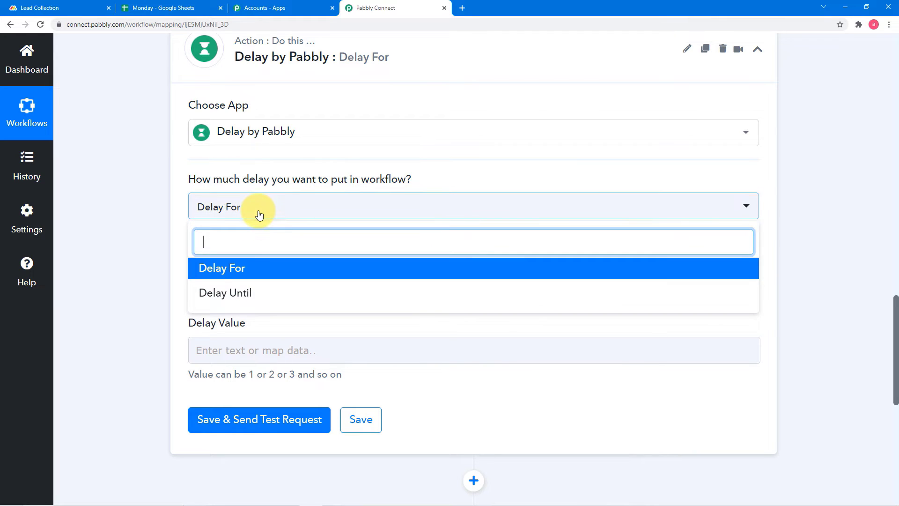
click(215, 275)
scroll(271, 277, down, 1)
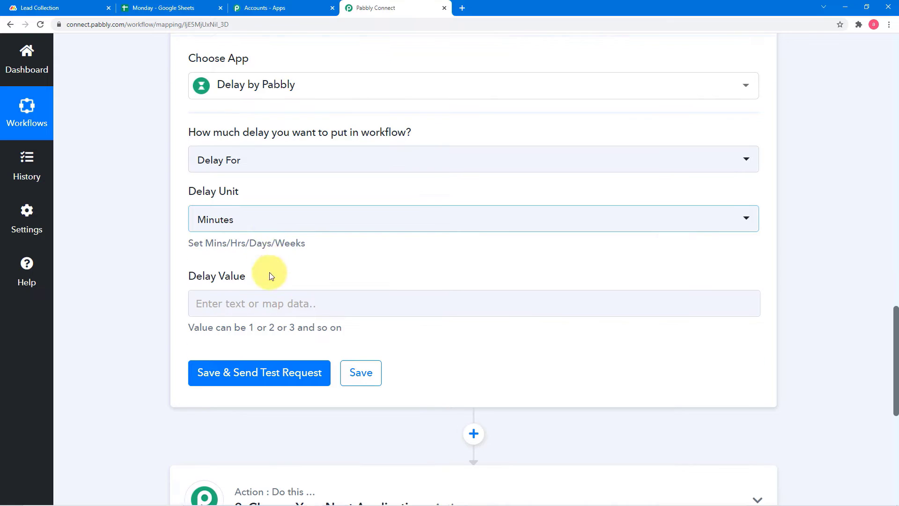
click(266, 223)
click(225, 284)
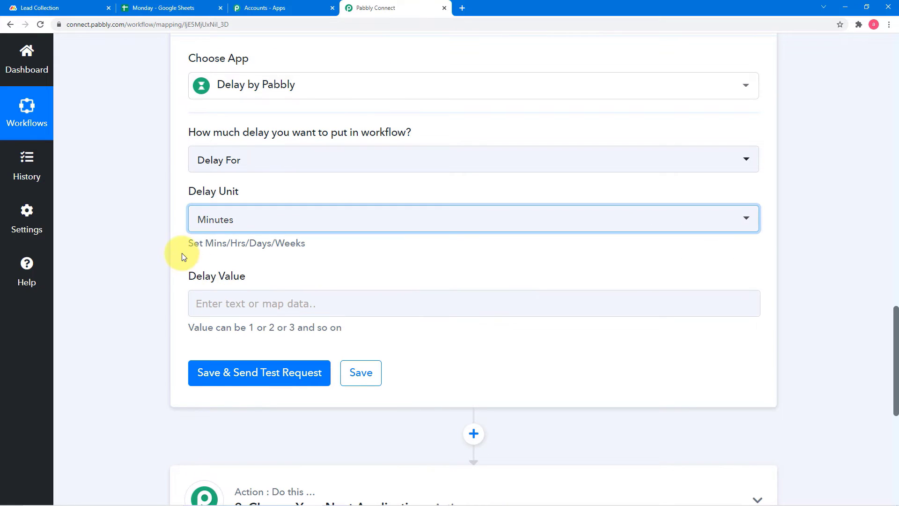
Enter a delay value of 3 and save, confirming the test returns 'Delayed for 3 Minutes'.
click(221, 304)
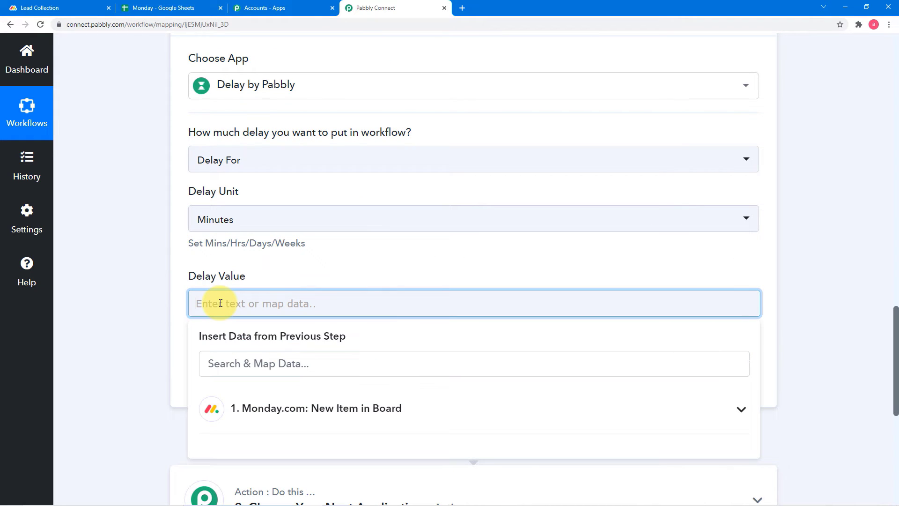
click(63, 8)
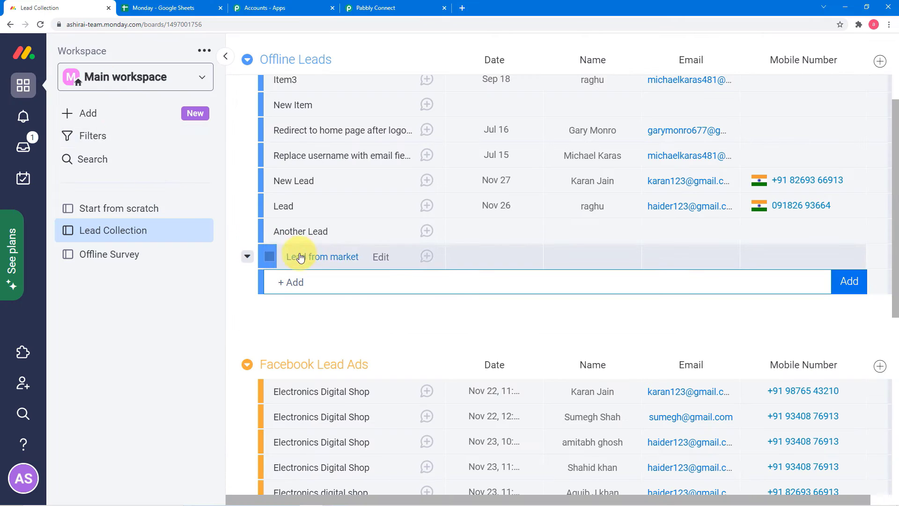
click(392, 7)
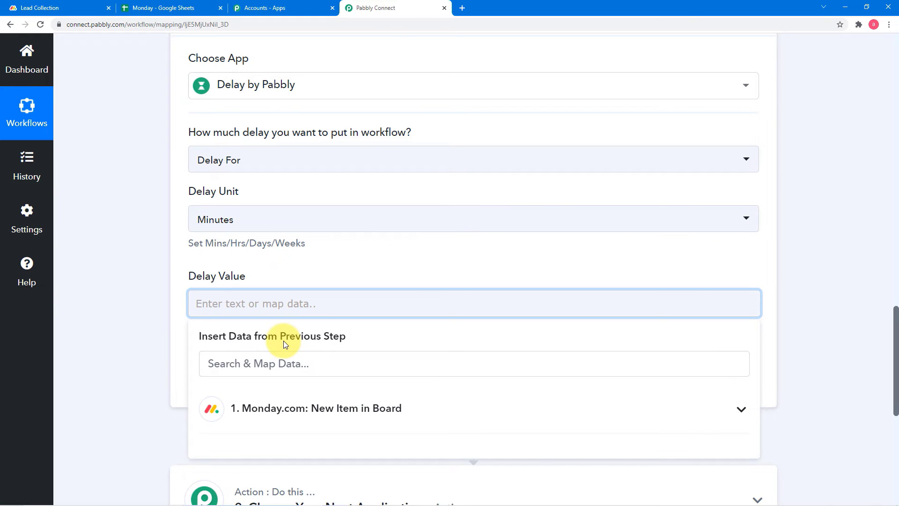
text(3)
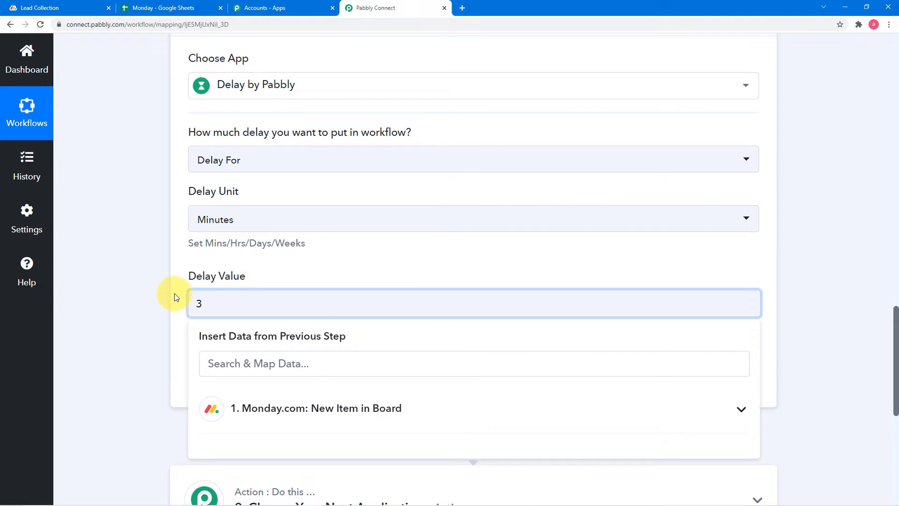
click(175, 297)
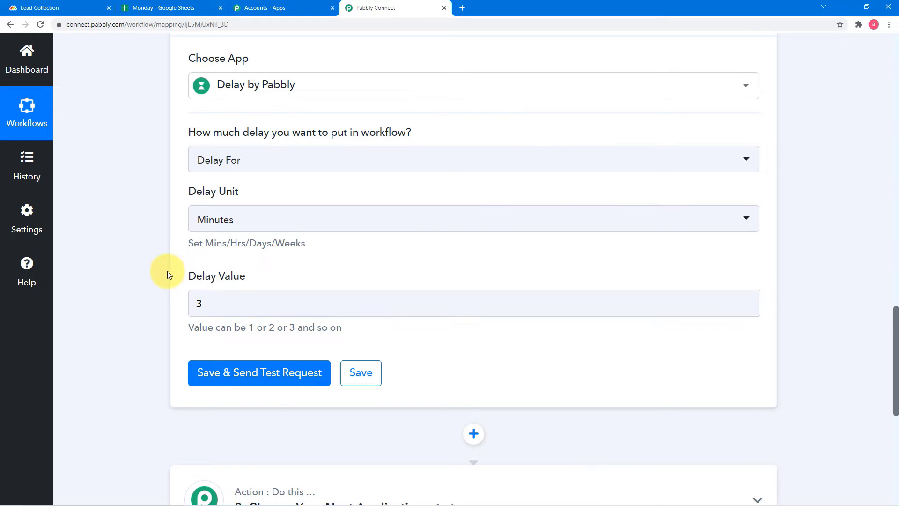
click(218, 372)
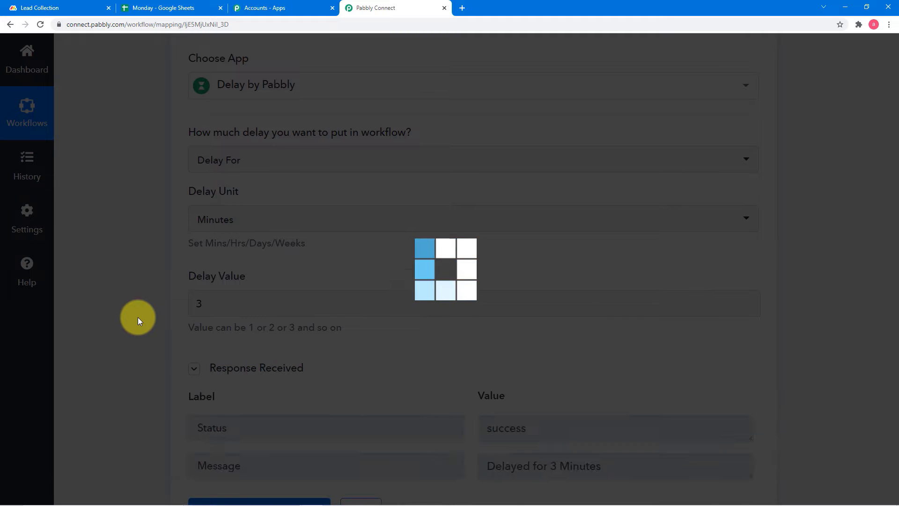
scroll(139, 316, down, 2)
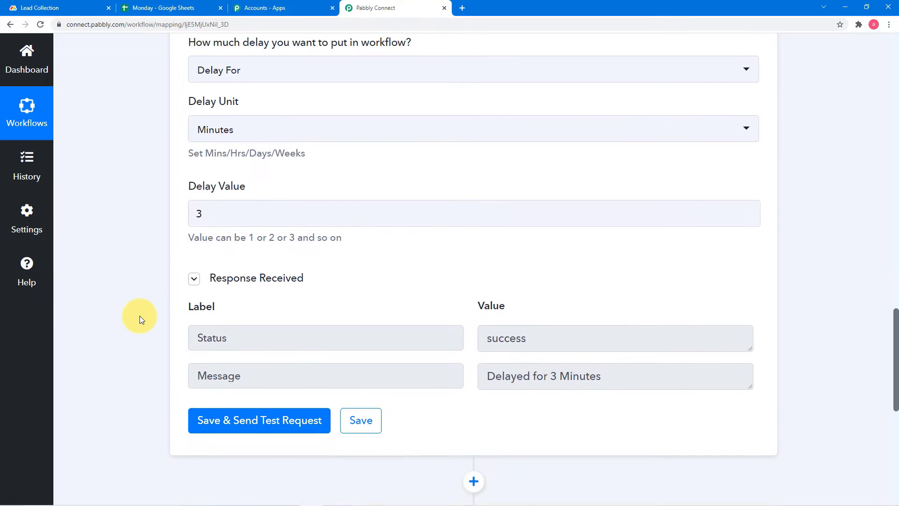
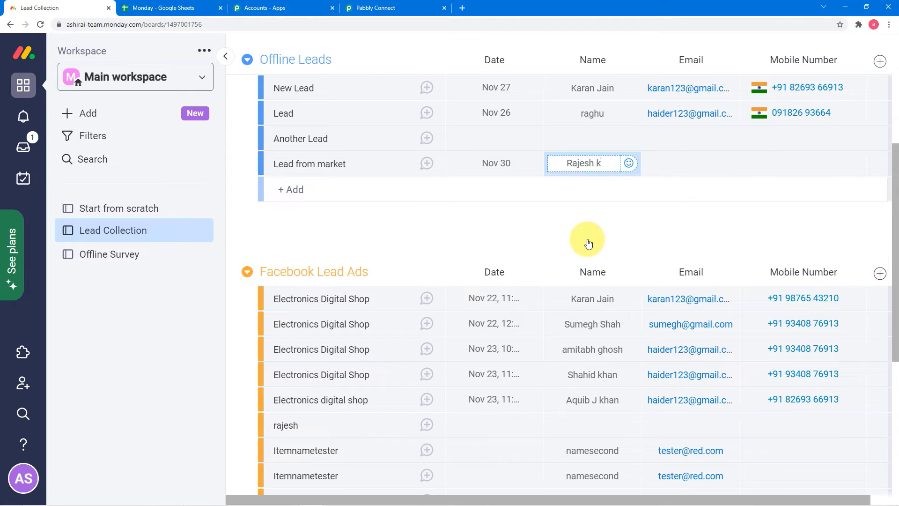
Enter the lead's name, pick the suggested email, and paste the India mobile number.
click(670, 163)
click(680, 178)
click(771, 166)
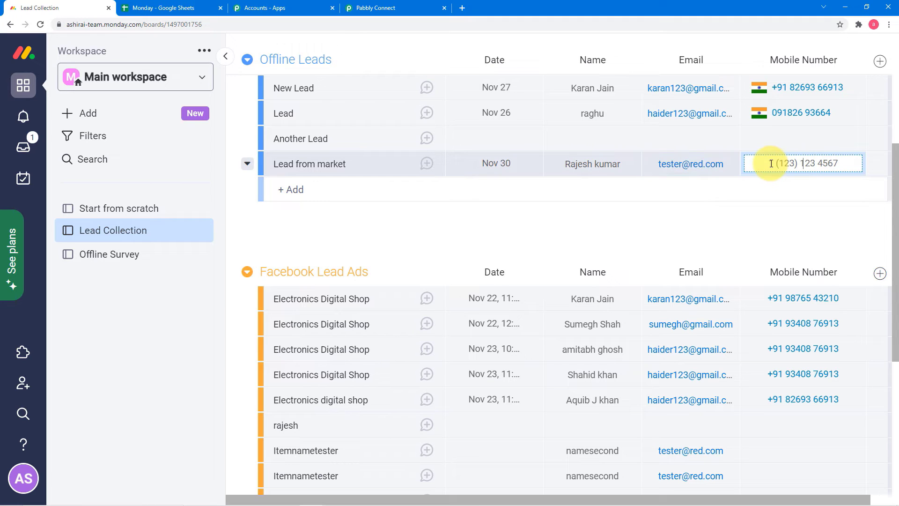
key(ctrl+v)
key(Return)
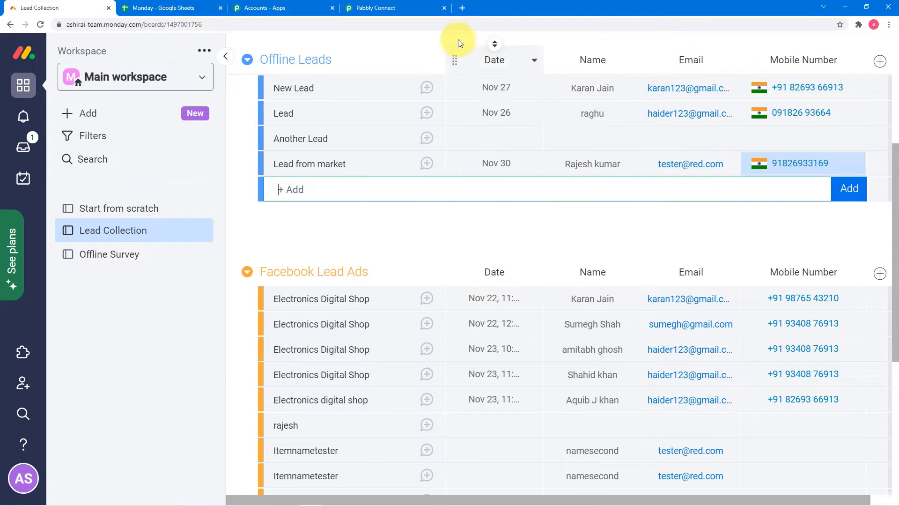
click(420, 10)
Expand the empty next action step and choose Monday.com as its app.
scroll(138, 142, down, 8)
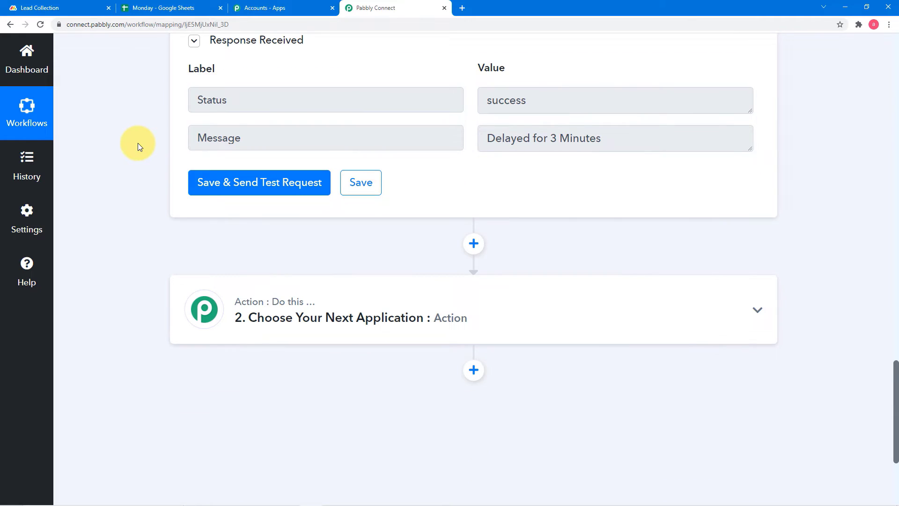
scroll(138, 147, down, 2)
scroll(138, 146, up, 15)
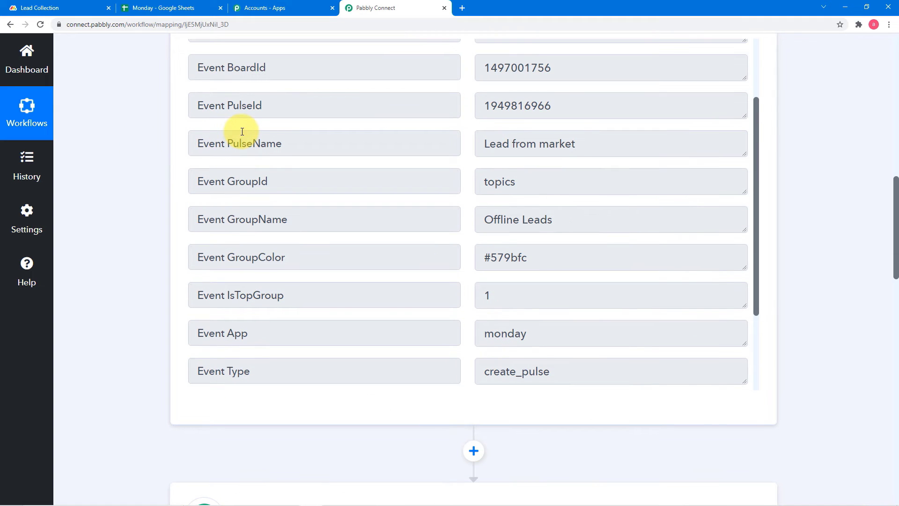
scroll(148, 158, down, 15)
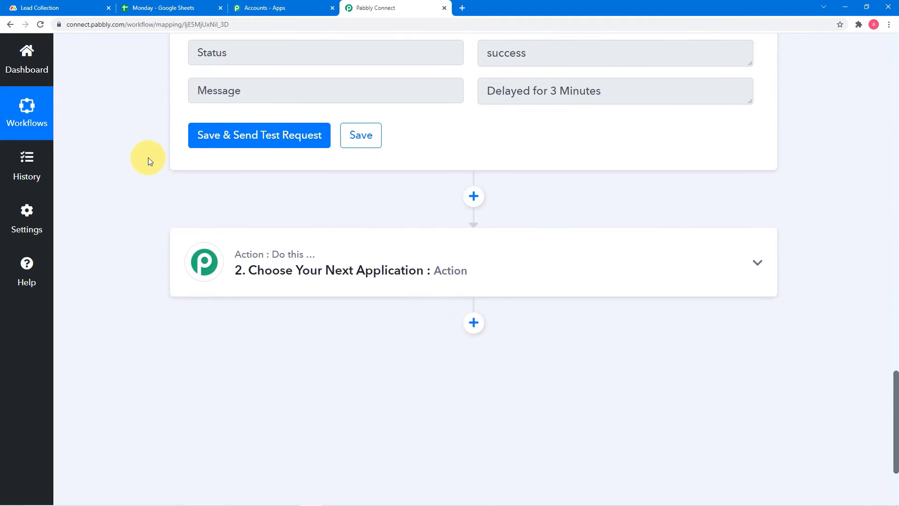
scroll(148, 158, down, 3)
click(309, 135)
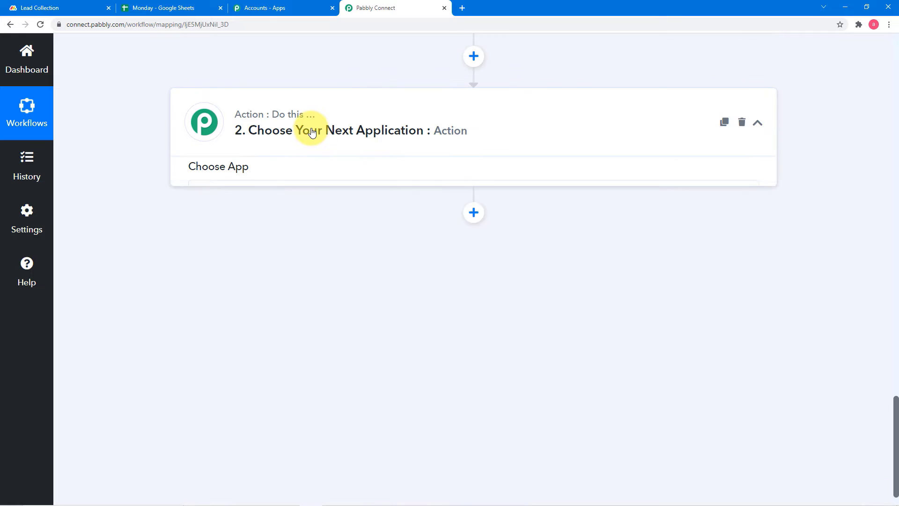
scroll(164, 167, down, 3)
click(295, 65)
text(mo)
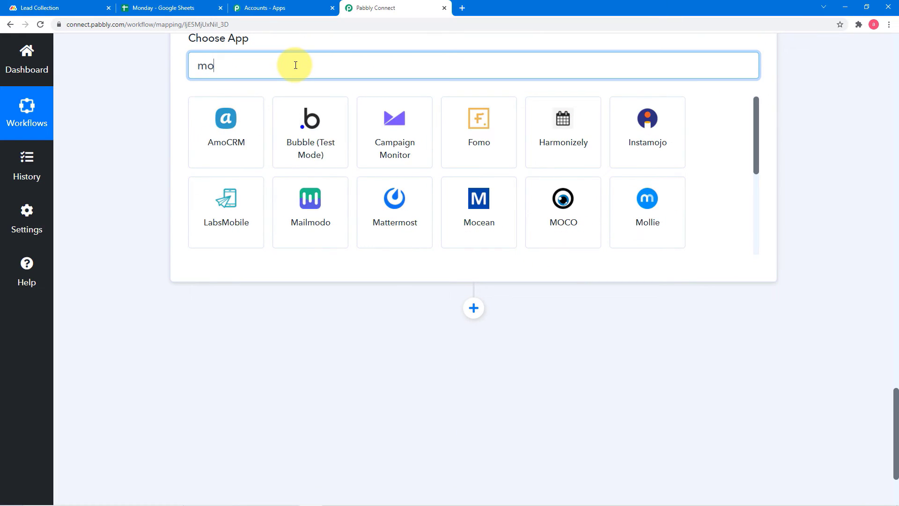
text(d)
text(n)
click(378, 125)
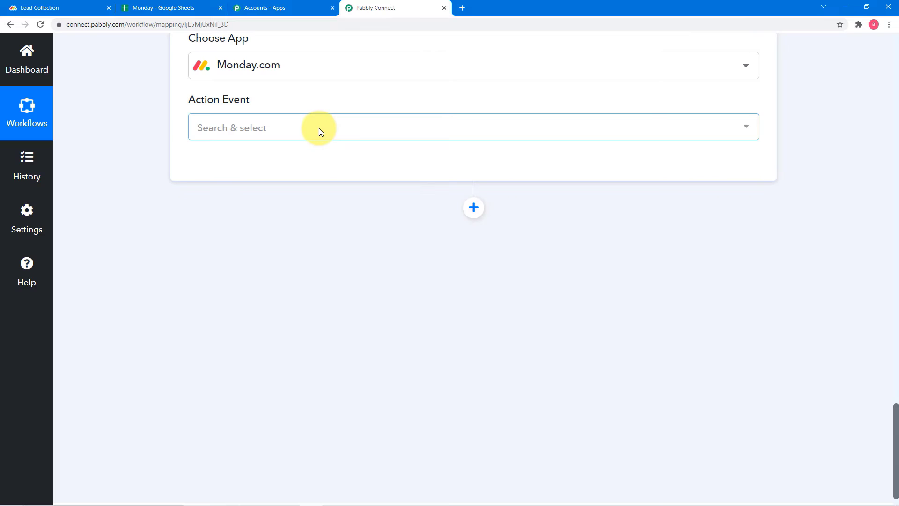
Select 'Get an Item' as the Monday.com action event.
click(319, 128)
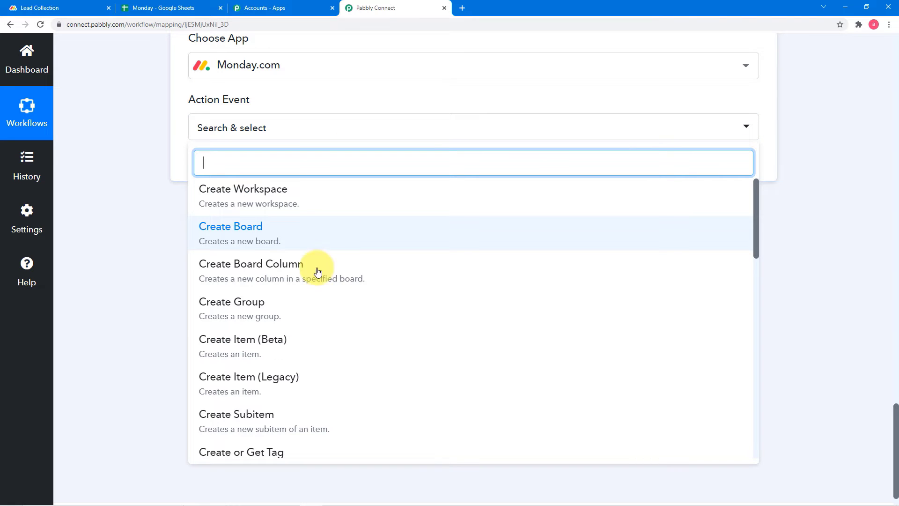
scroll(317, 297, down, 11)
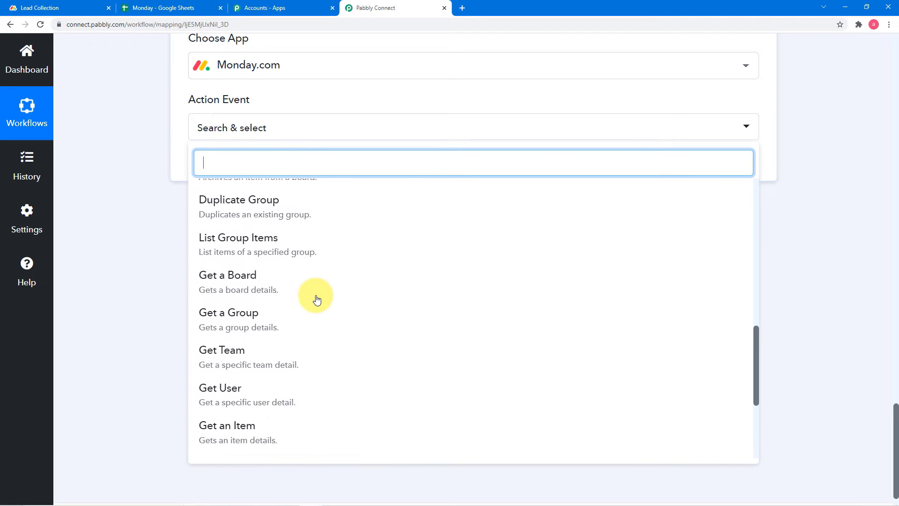
scroll(316, 297, down, 3)
scroll(277, 268, up, 2)
scroll(253, 276, down, 2)
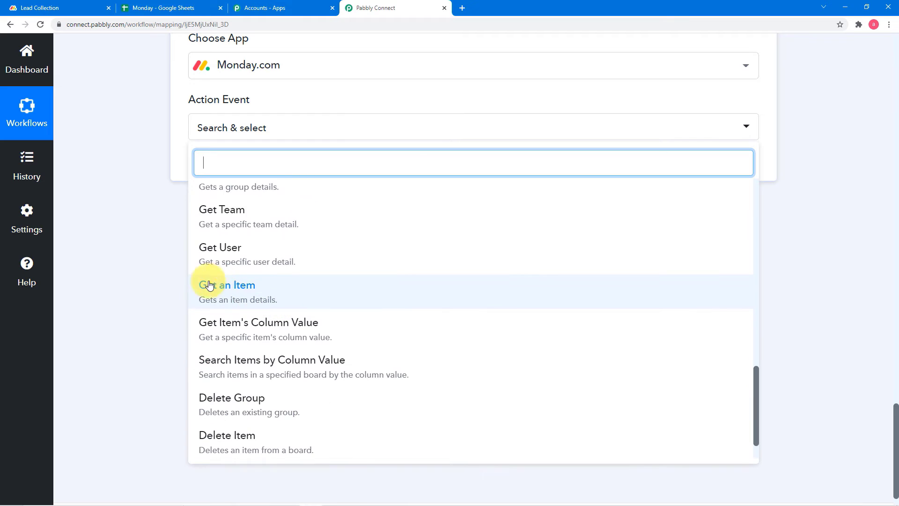
click(218, 284)
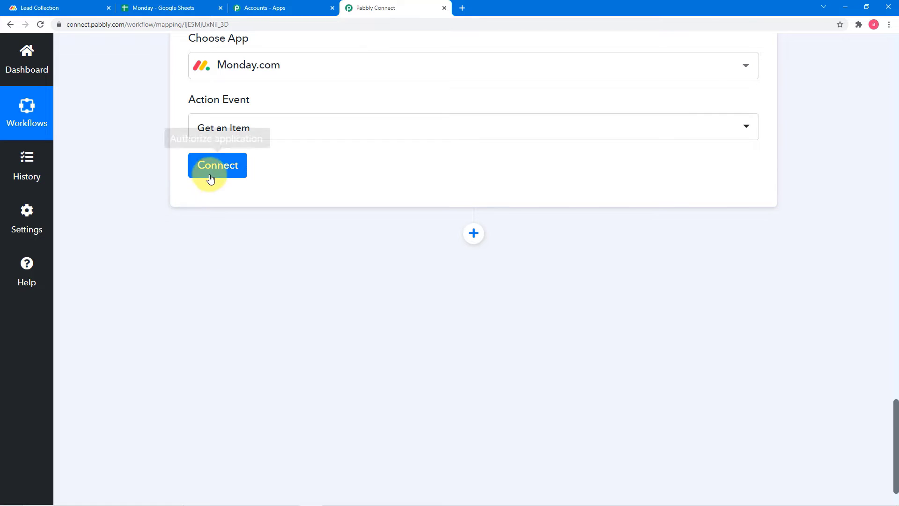
Start a new Monday.com connection, Monday.com #4, which needs an API token.
click(209, 173)
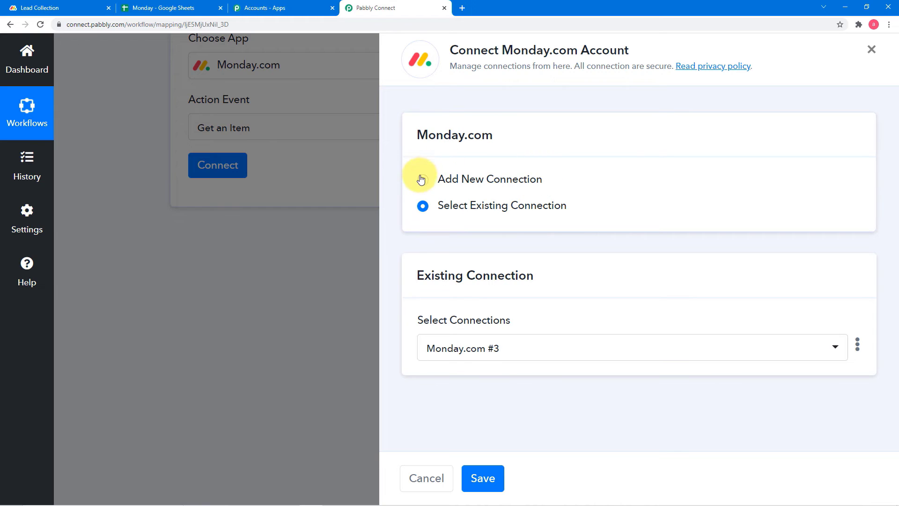
click(423, 180)
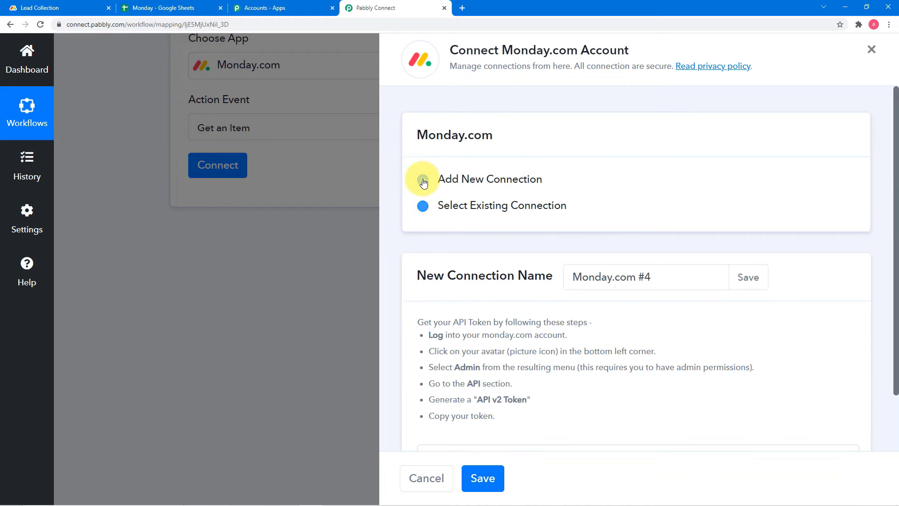
scroll(448, 241, down, 2)
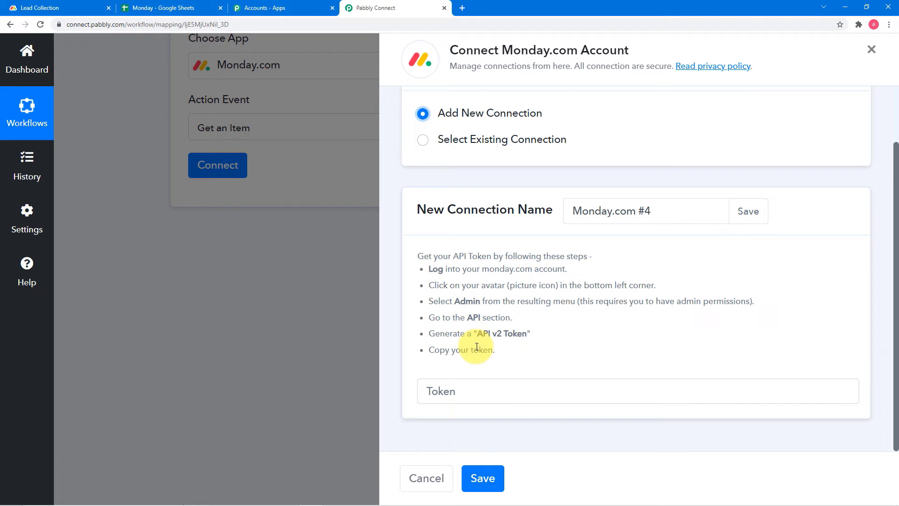
click(60, 9)
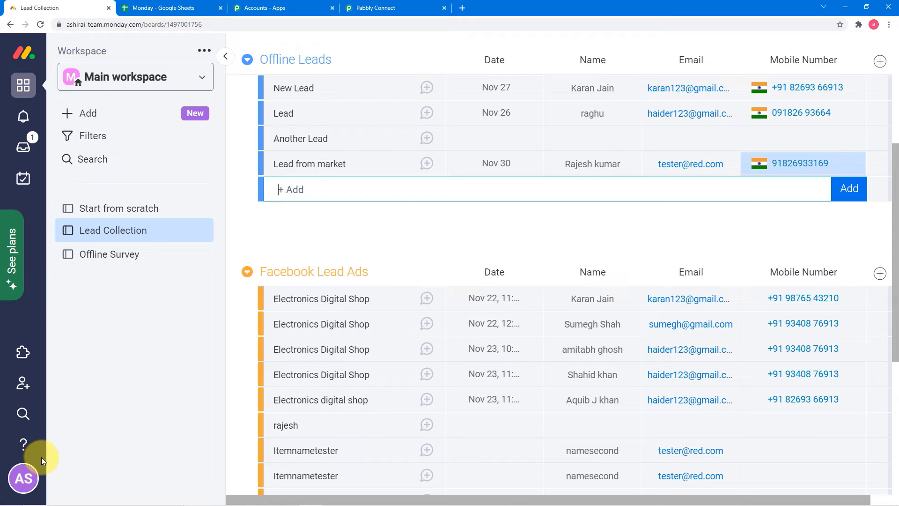
Copy the Personal API Token from monday.com's Admin API settings.
click(24, 480)
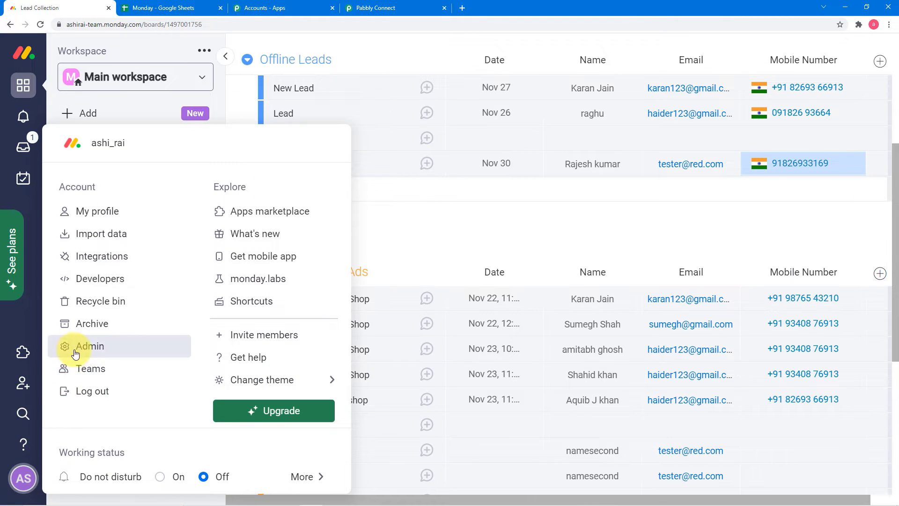
click(89, 346)
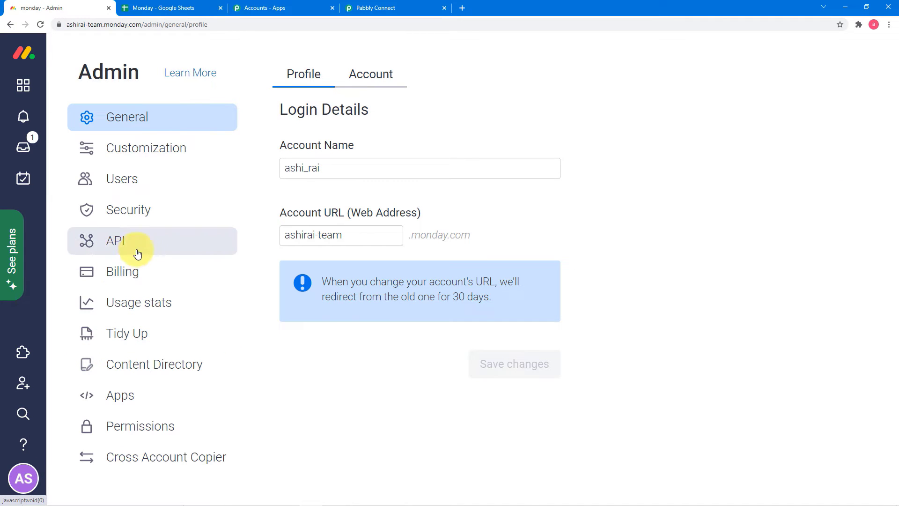
click(114, 247)
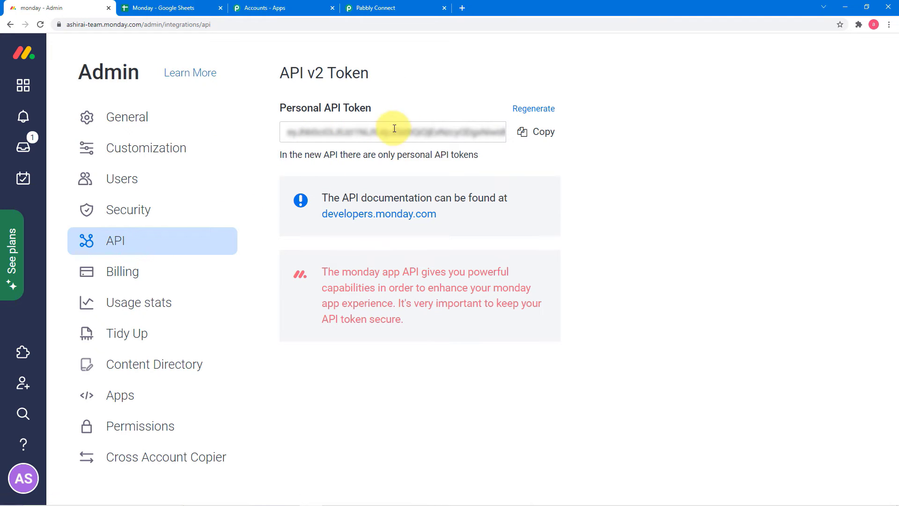
click(528, 134)
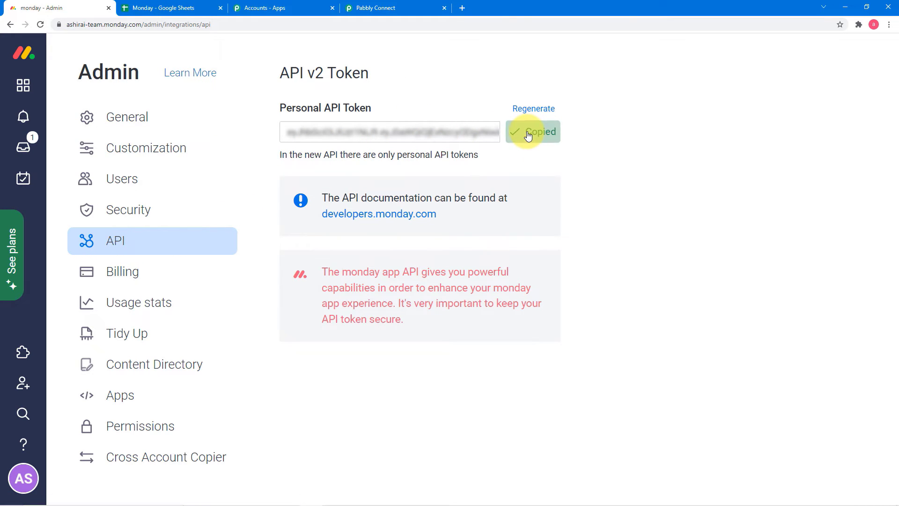
Paste the copied API token into the Token field and save the Monday.com connection.
click(383, 9)
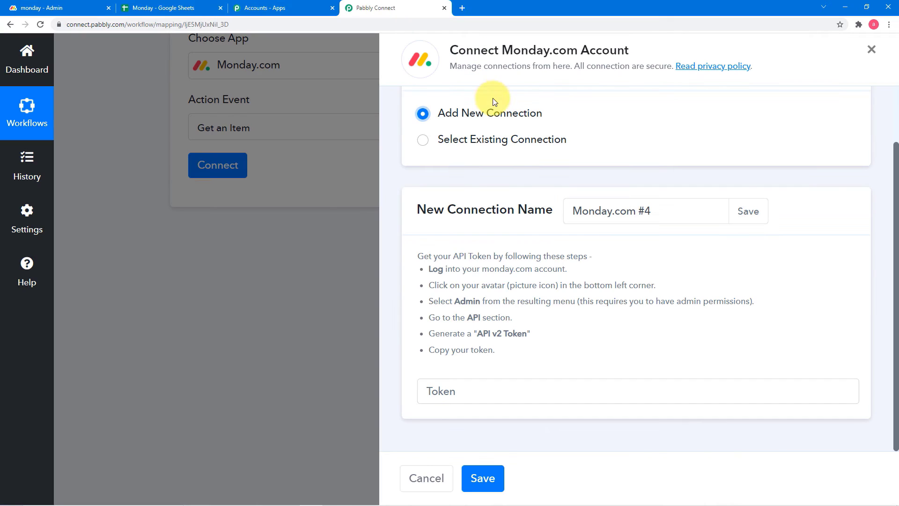
right_click(458, 384)
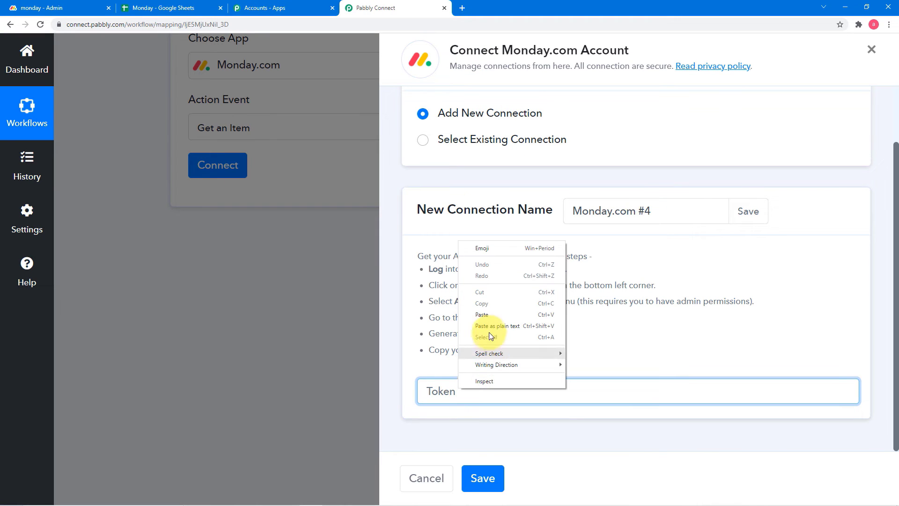
click(483, 318)
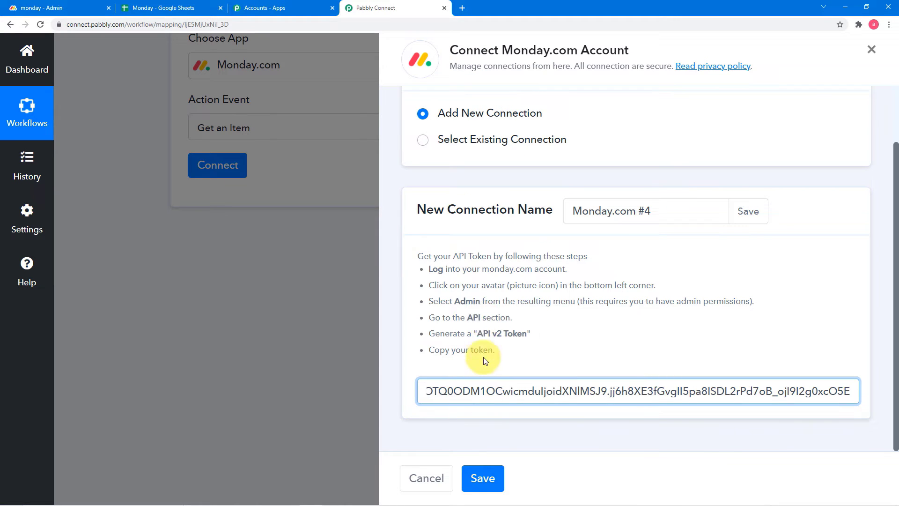
click(482, 477)
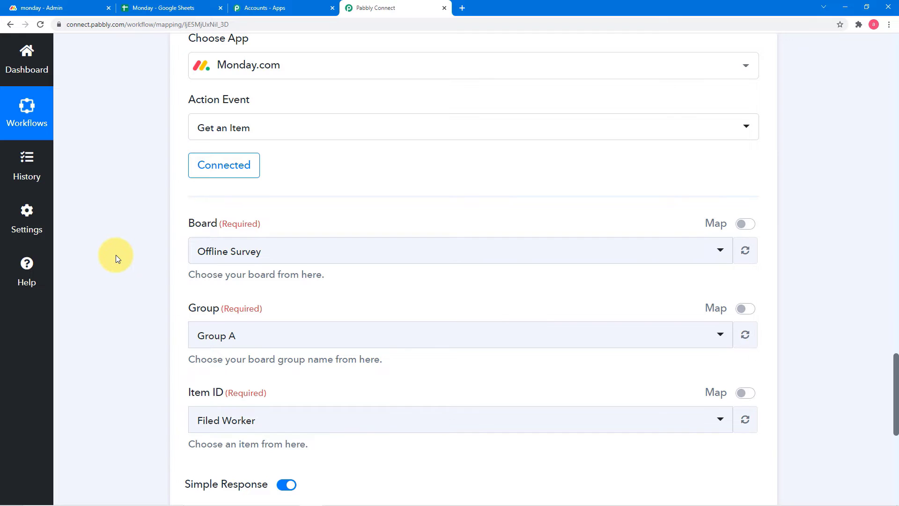
scroll(116, 255, down, 2)
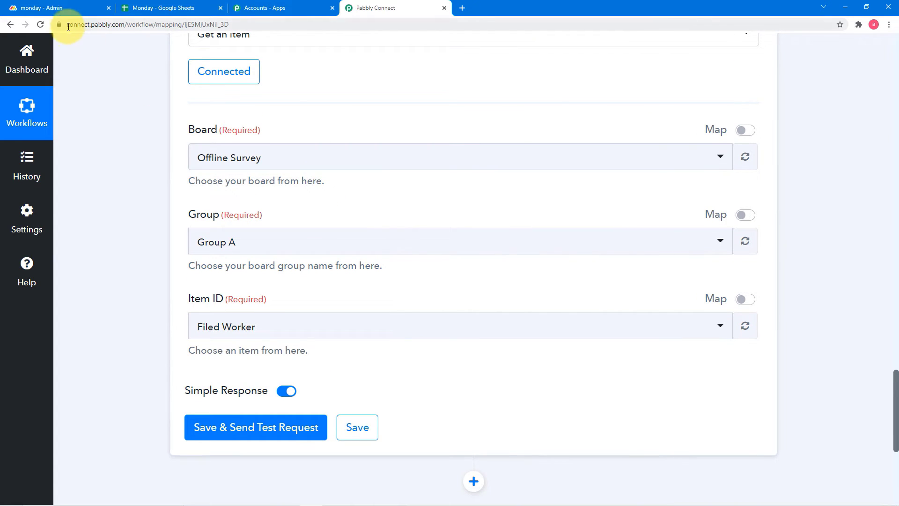
click(67, 9)
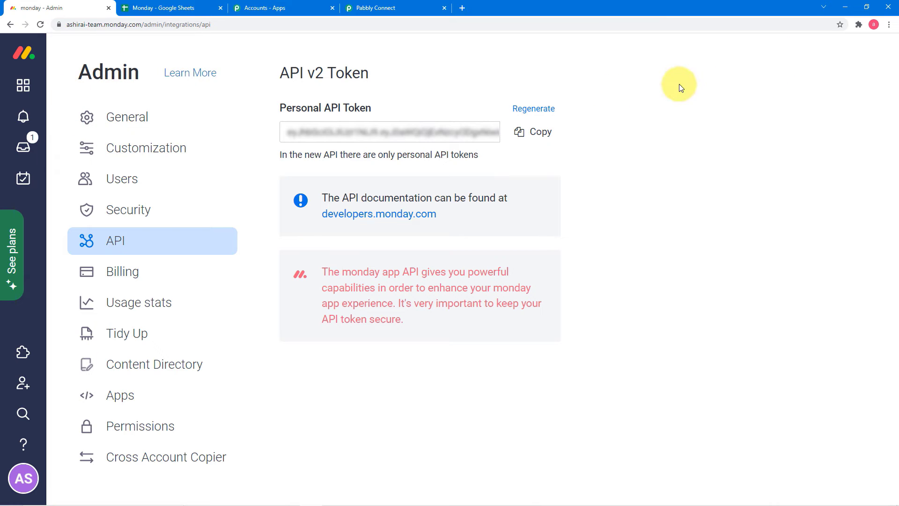
Go back to the Lead Collection board from the Workspaces sidebar icon.
click(22, 99)
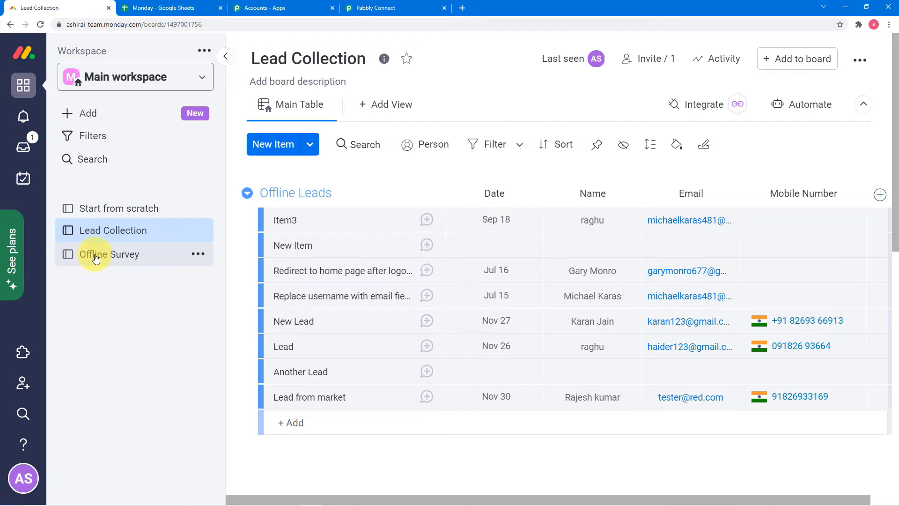
Set the Get an Item step's board to Lead Collection and its group to Offline Leads.
click(363, 8)
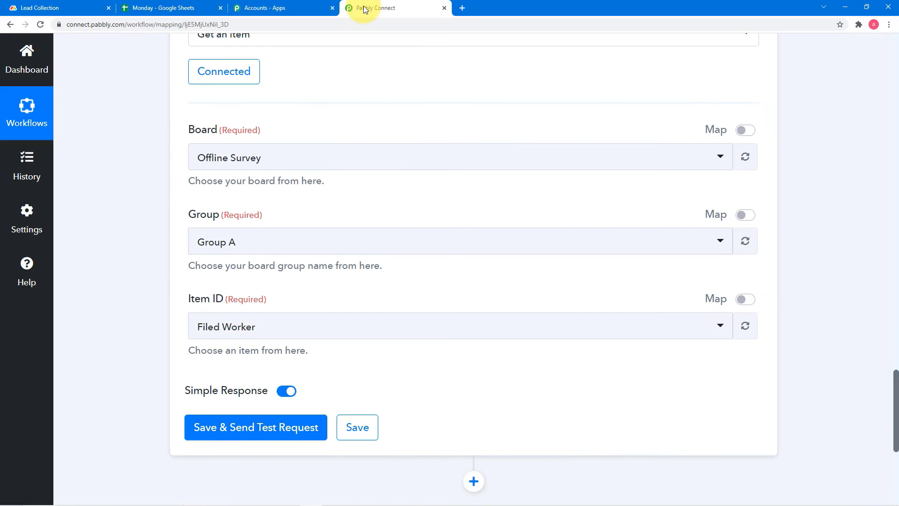
click(383, 165)
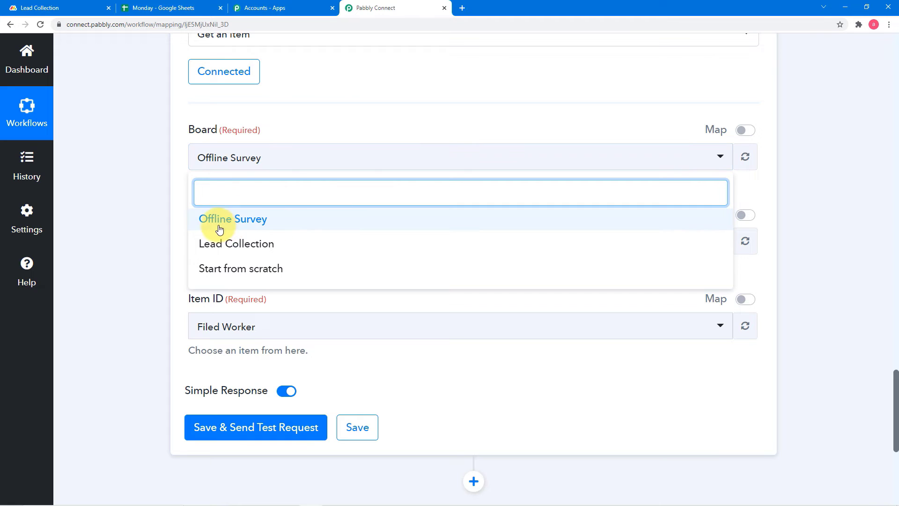
click(223, 251)
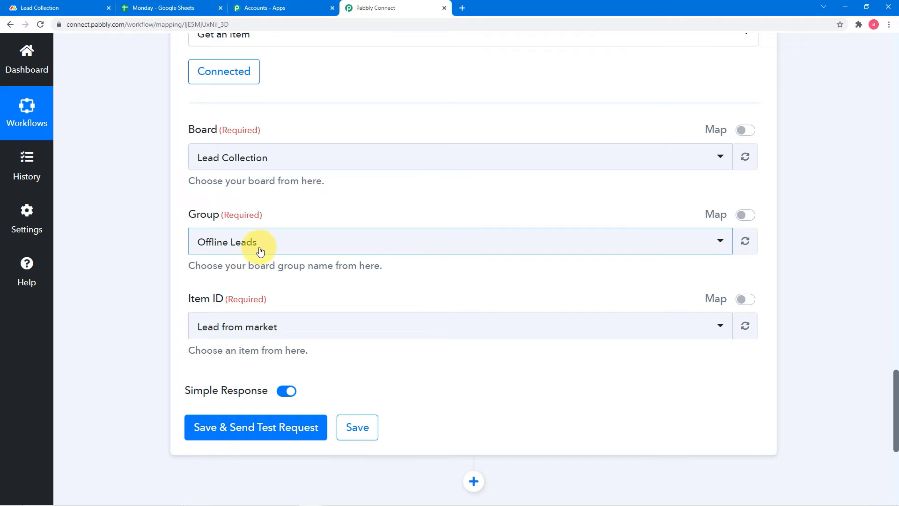
click(260, 251)
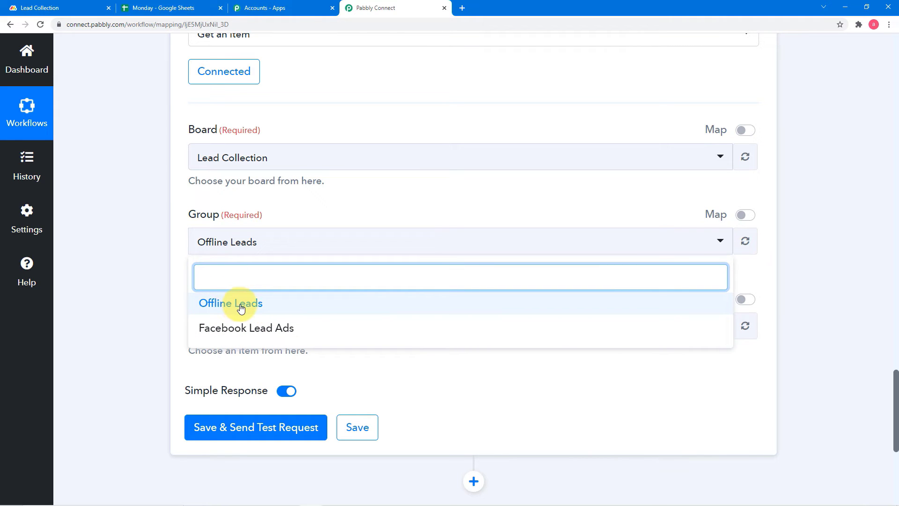
click(216, 304)
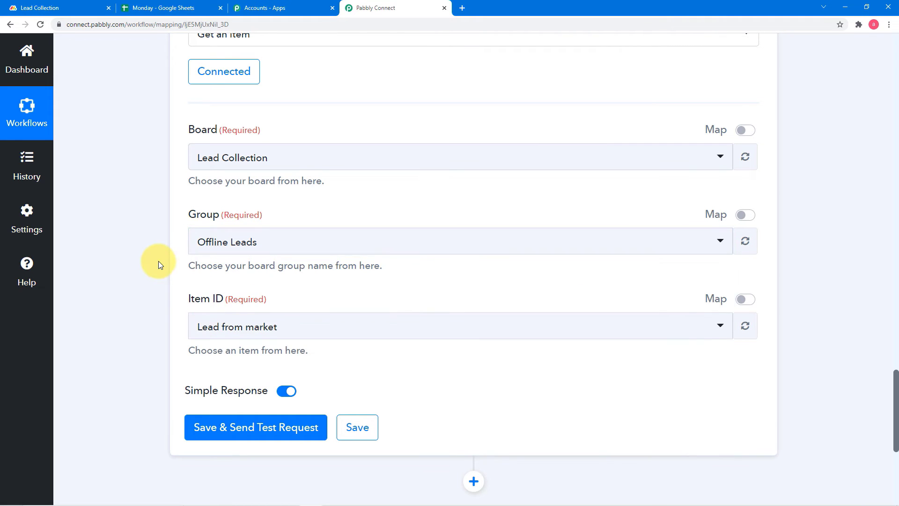
scroll(260, 239, down, 2)
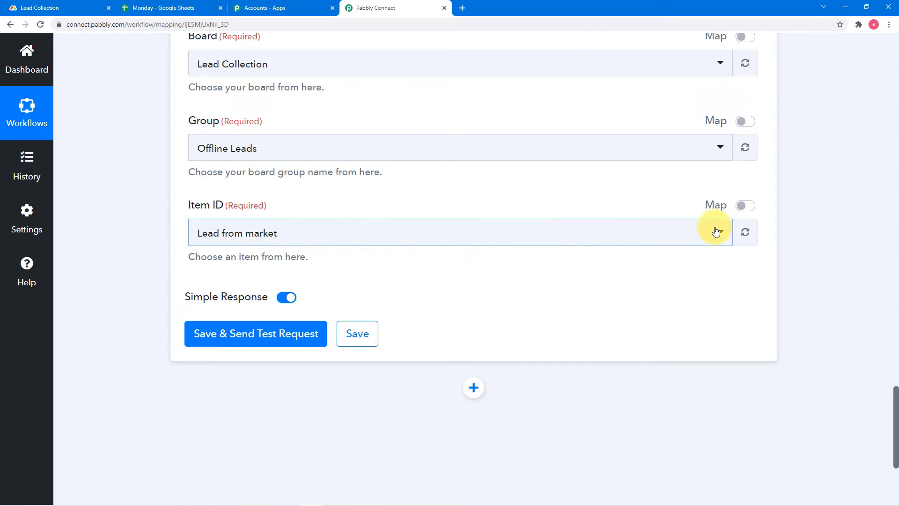
Turn on the Map toggle for the Item ID field.
click(748, 210)
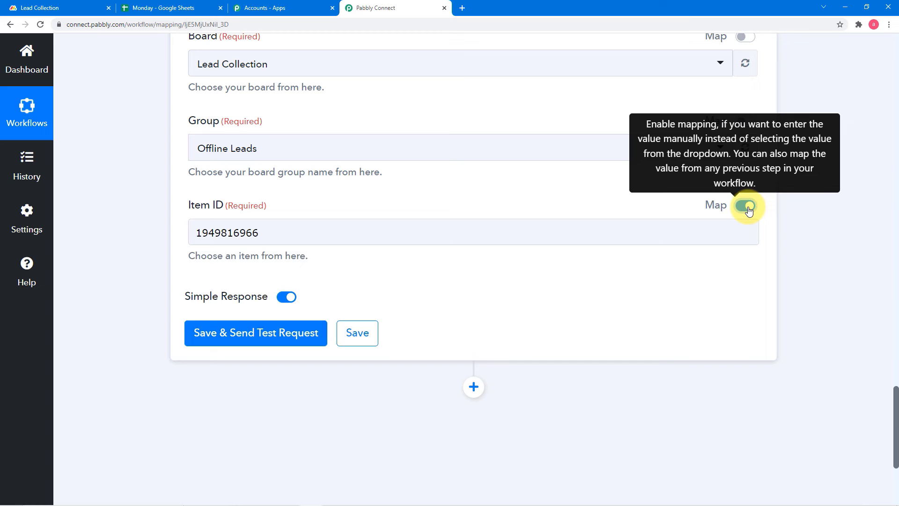
click(505, 235)
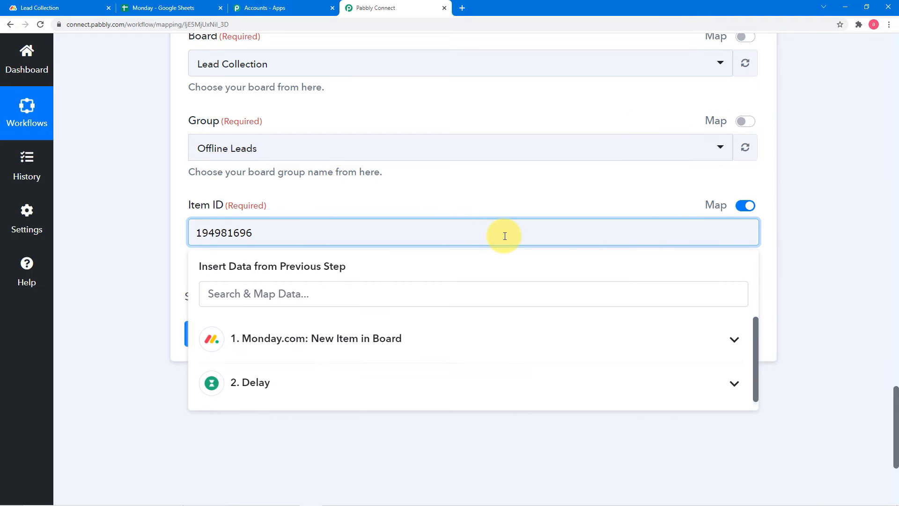
click(154, 192)
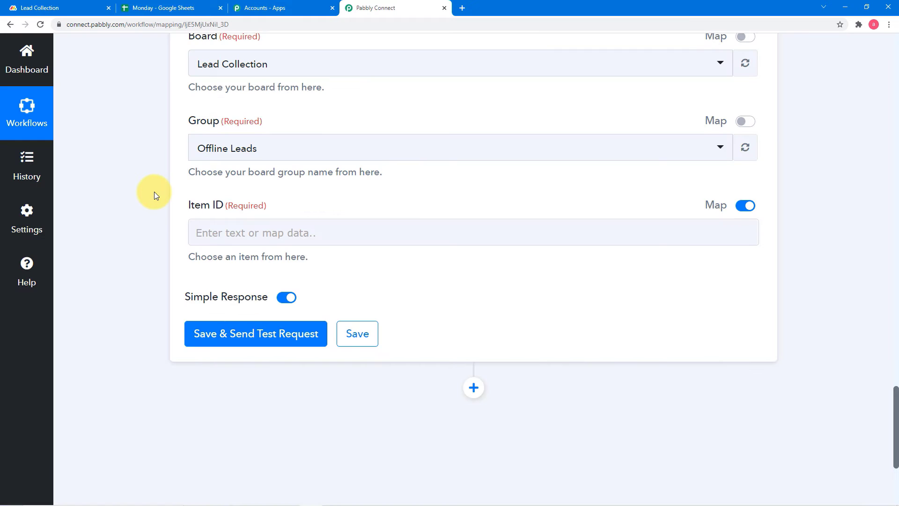
scroll(153, 192, up, 20)
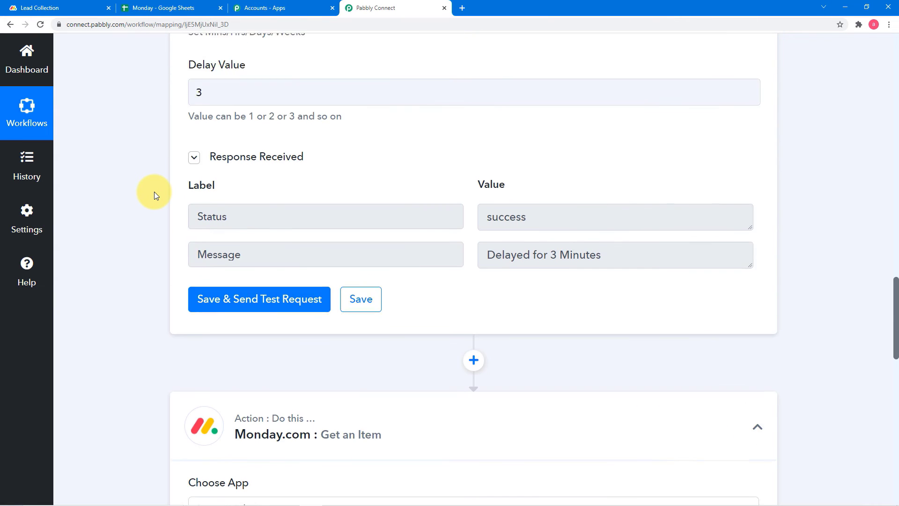
scroll(154, 192, up, 6)
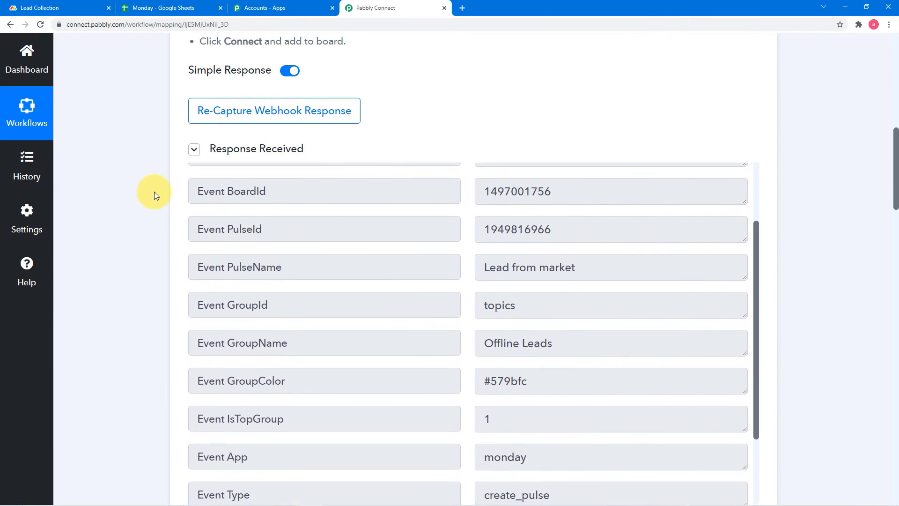
scroll(153, 192, down, 2)
scroll(153, 192, up, 2)
scroll(154, 192, down, 2)
scroll(154, 192, down, 1)
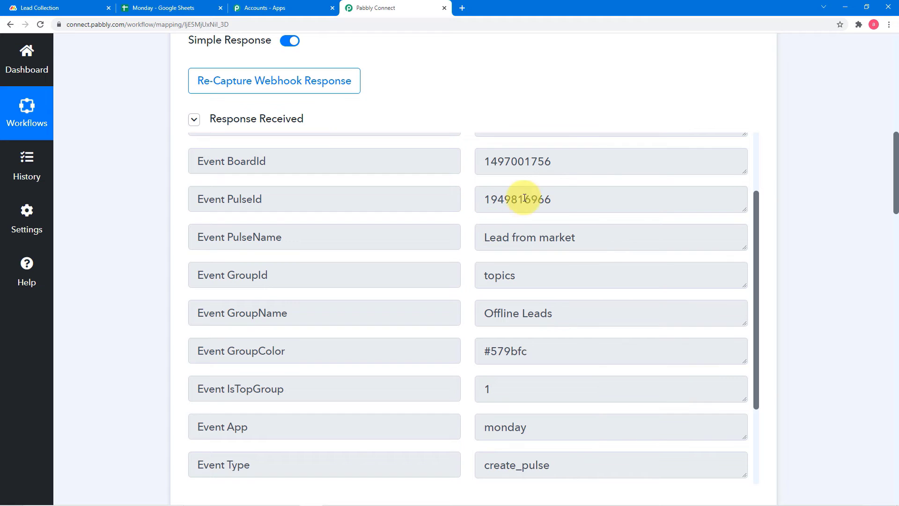
scroll(164, 183, down, 12)
scroll(165, 186, down, 11)
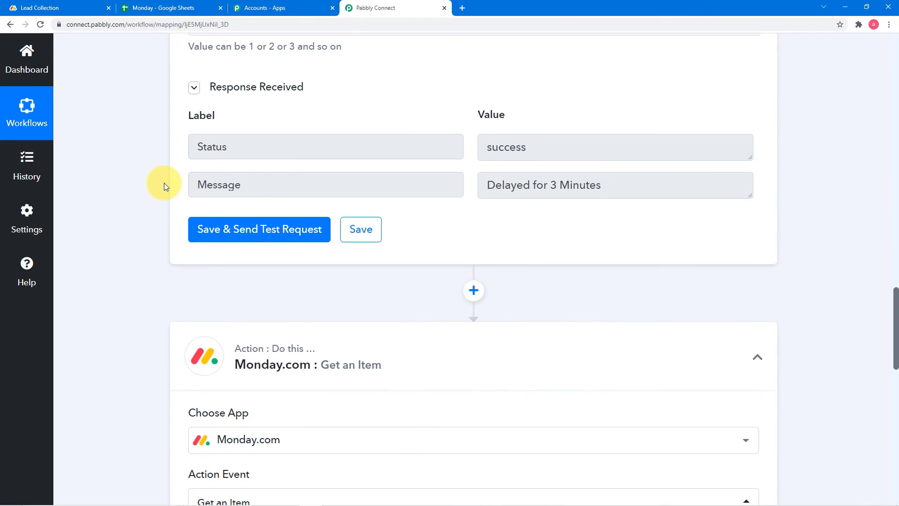
scroll(163, 187, down, 2)
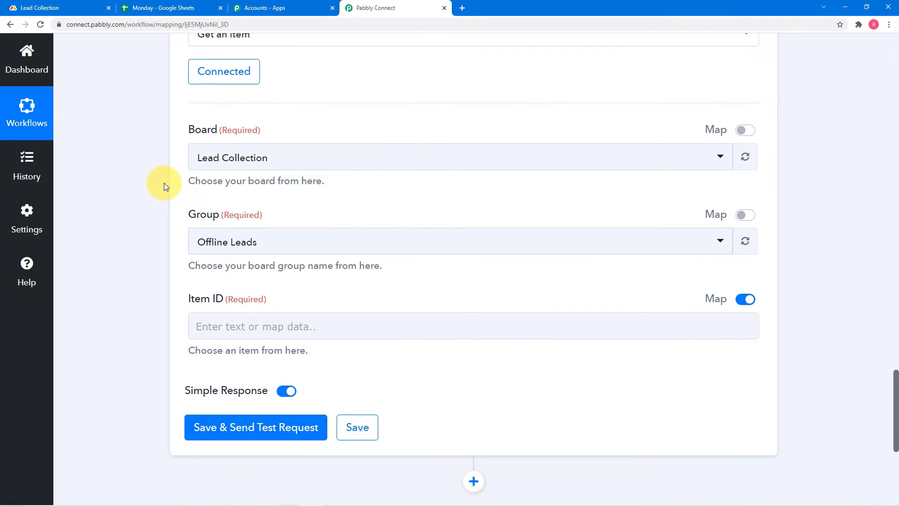
scroll(164, 186, up, 5)
scroll(164, 186, down, 4)
scroll(164, 186, down, 3)
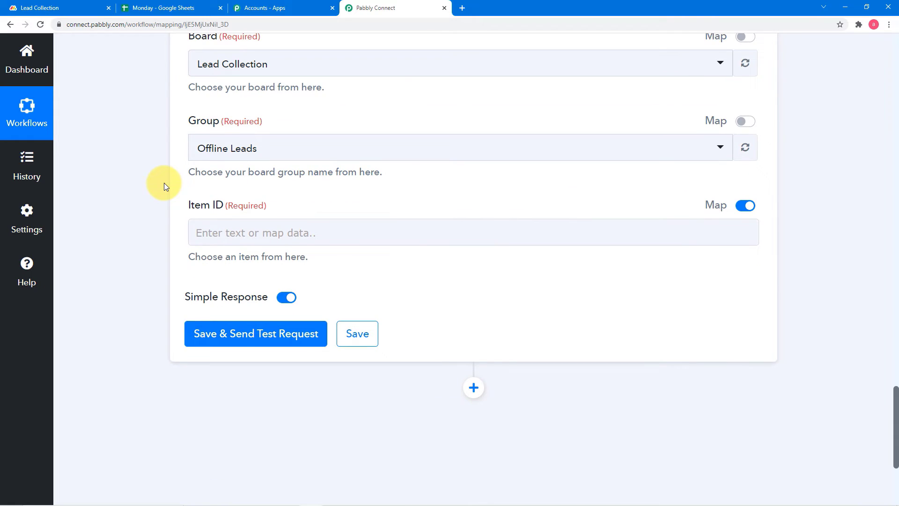
Insert the trigger's Event PulseId as the Item ID value.
click(255, 233)
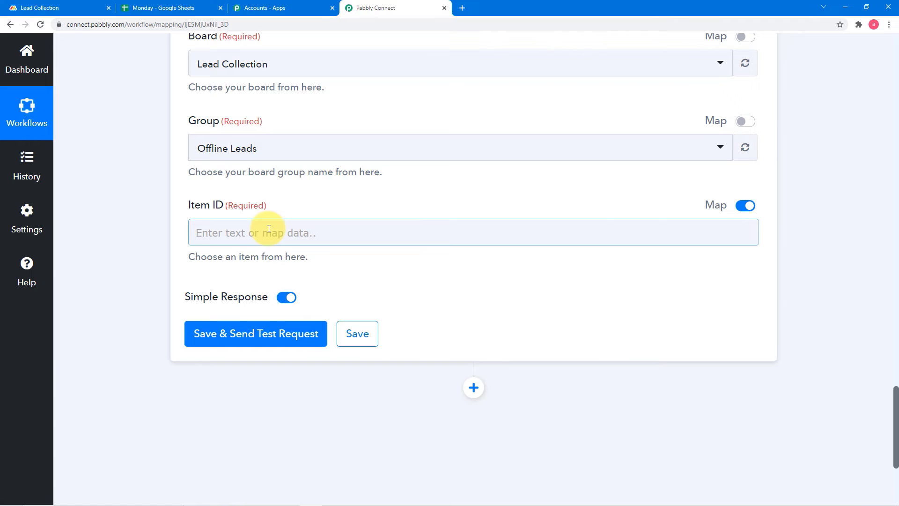
click(269, 228)
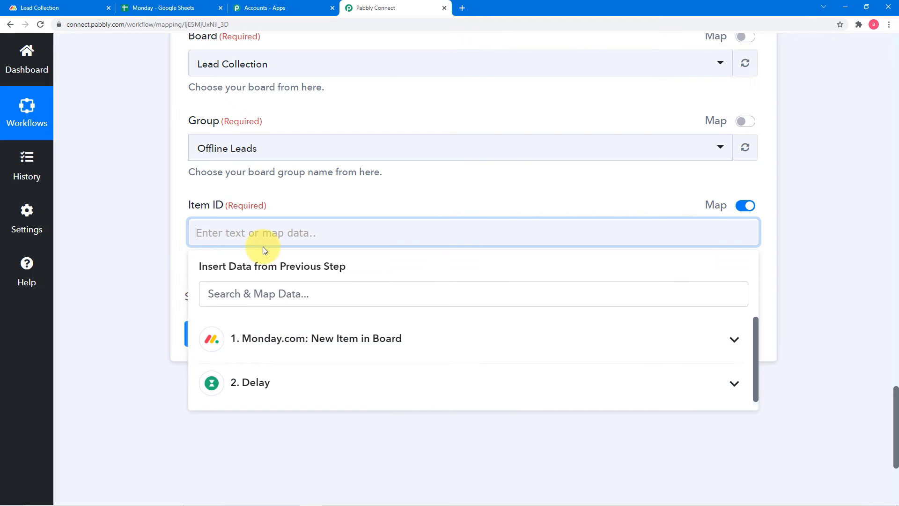
click(289, 343)
scroll(289, 346, down, 2)
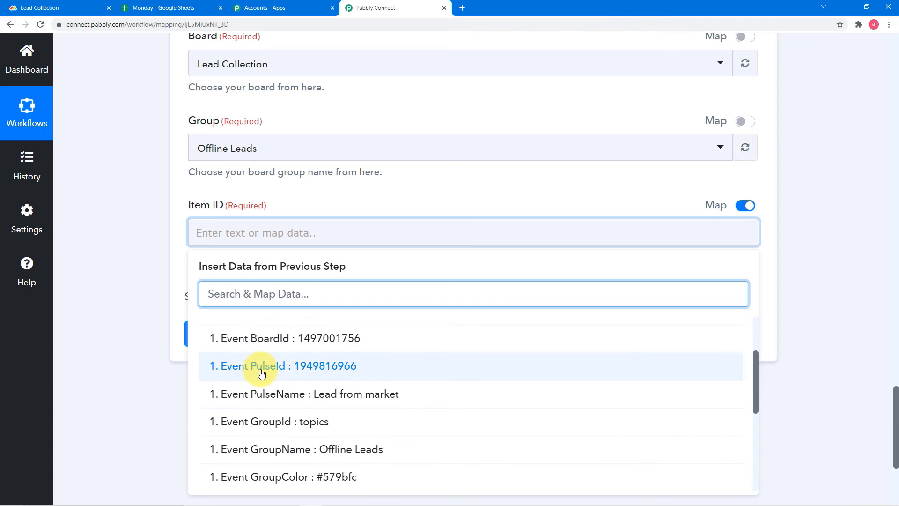
click(261, 370)
click(129, 269)
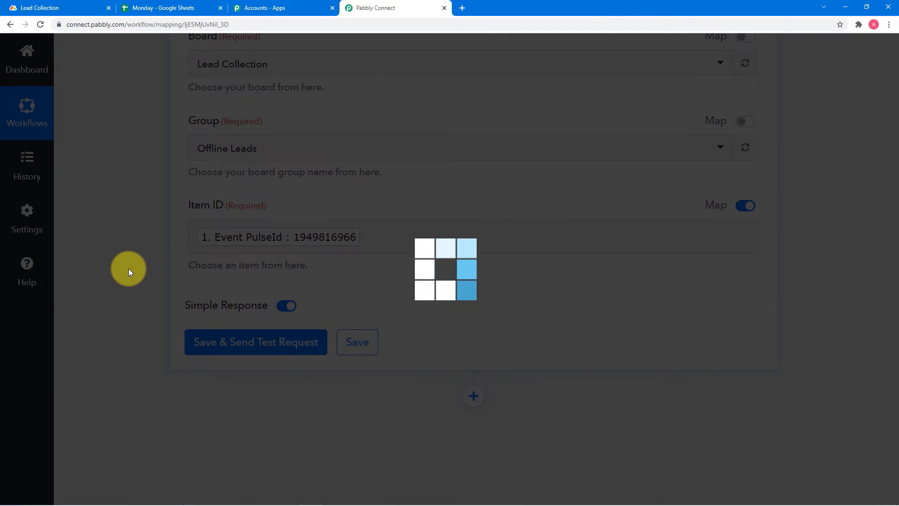
Save and test Get an Item, checking the response's date 2021-11-30, name, email and phone.
scroll(128, 268, down, 2)
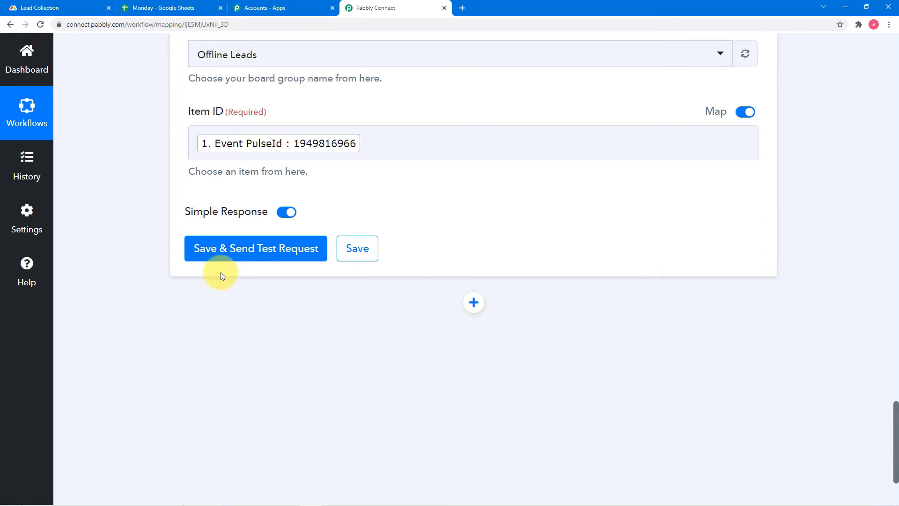
click(227, 247)
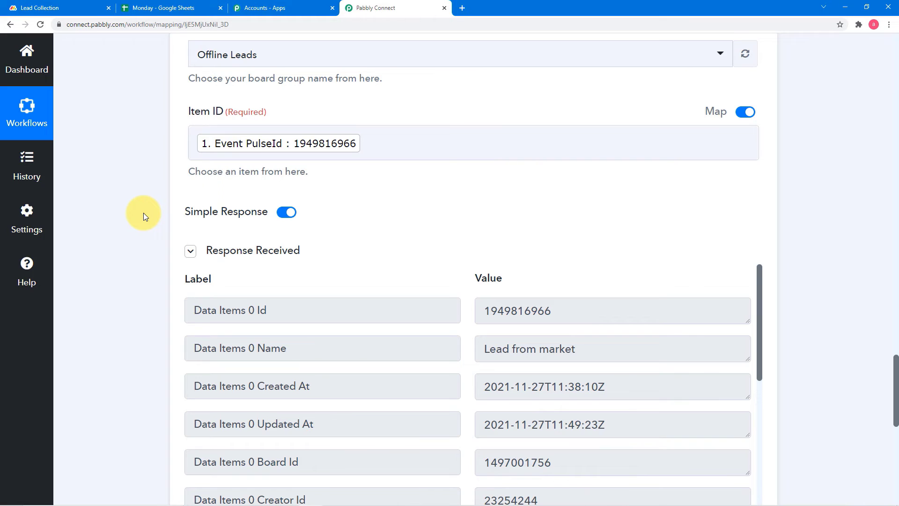
scroll(143, 213, down, 5)
scroll(378, 183, down, 4)
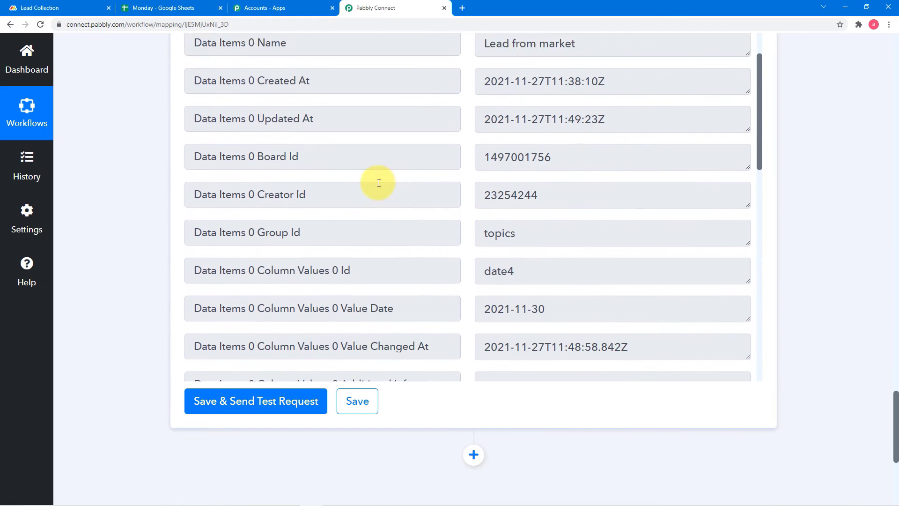
scroll(378, 182, down, 5)
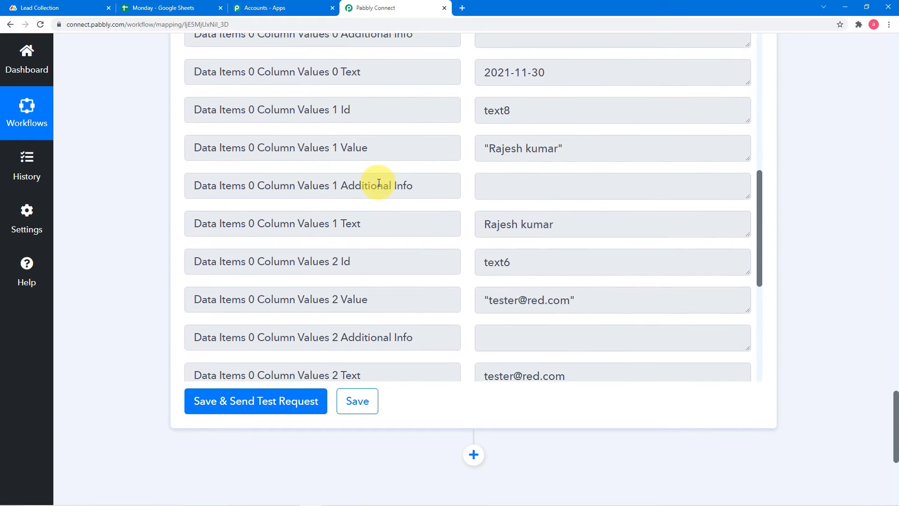
scroll(396, 180, down, 3)
scroll(398, 181, down, 3)
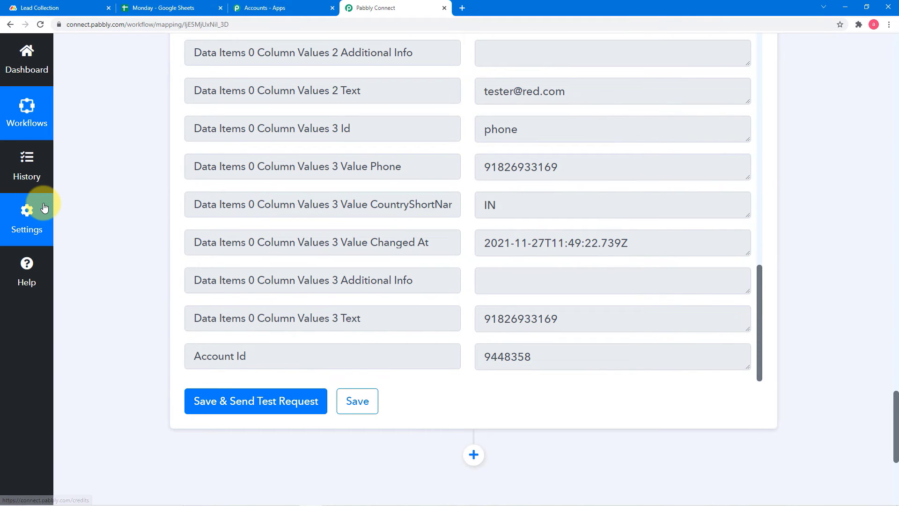
scroll(44, 207, up, 6)
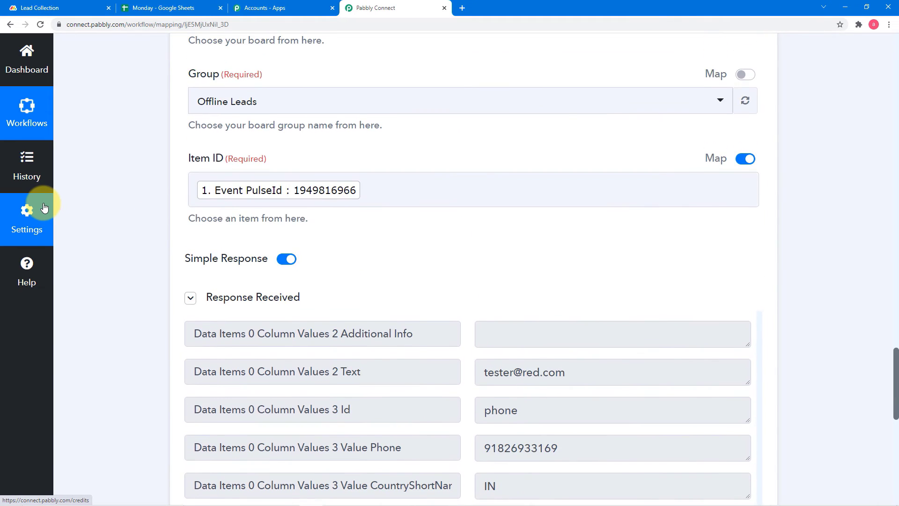
scroll(44, 207, down, 6)
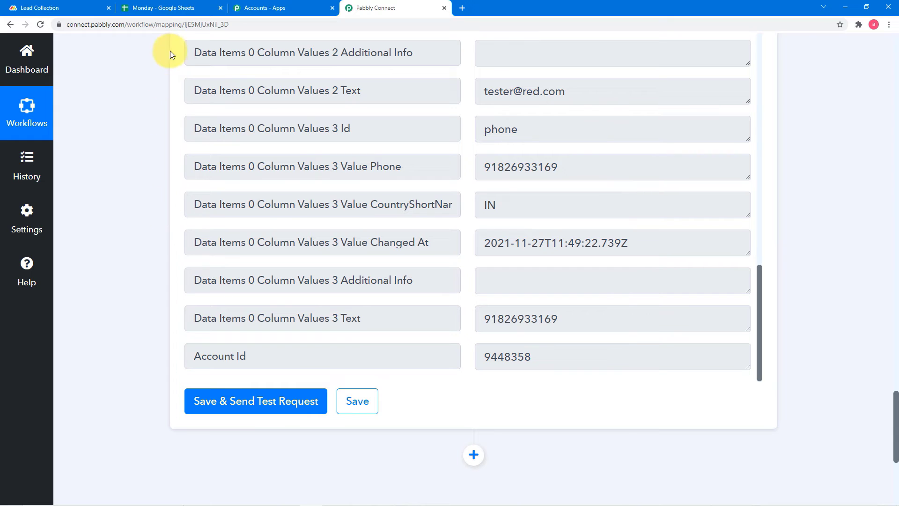
scroll(184, 208, down, 6)
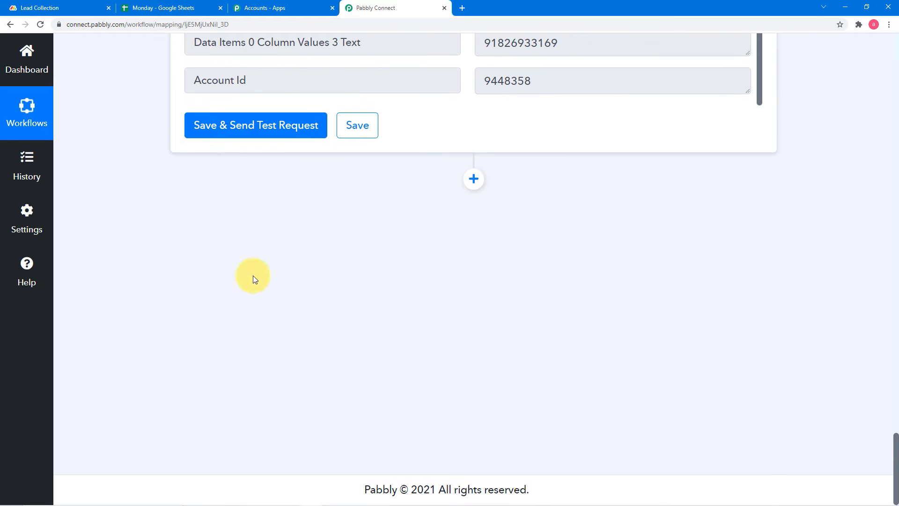
Add a Google Sheets 'Add New Row' action step and open its account connection panel.
click(475, 184)
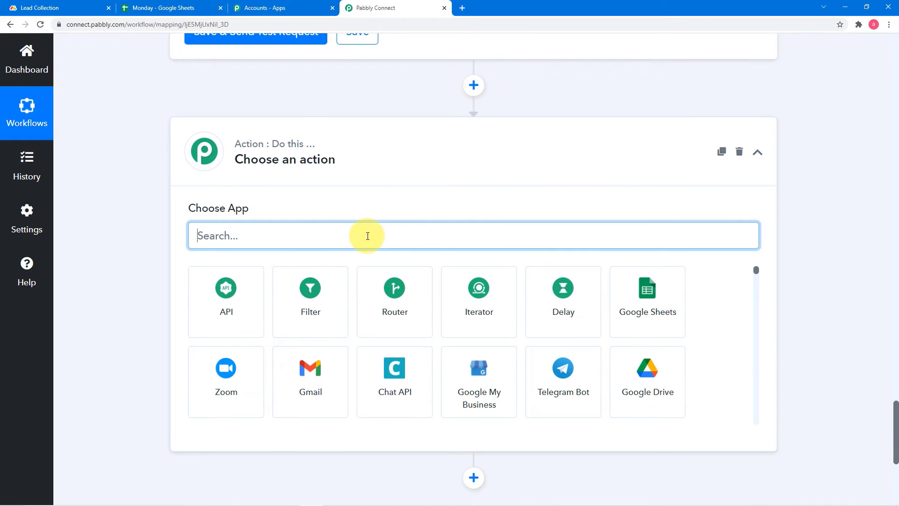
text(goo)
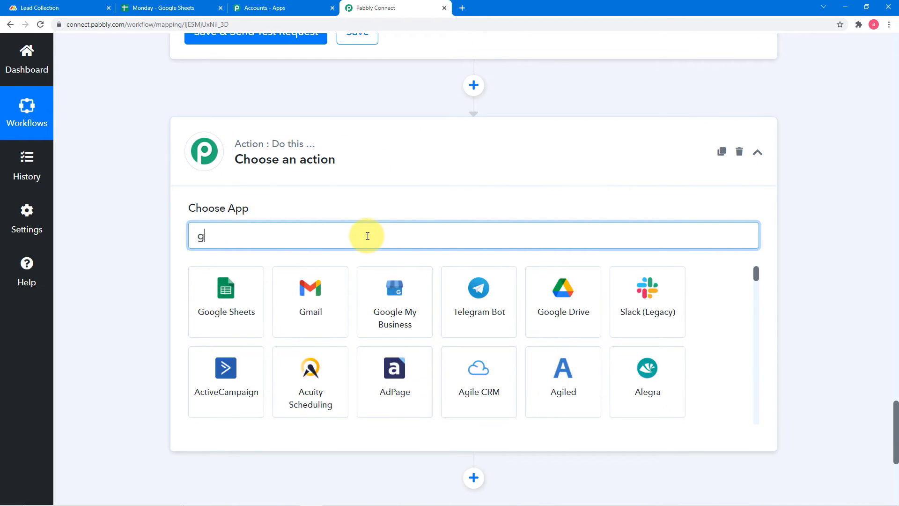
click(203, 276)
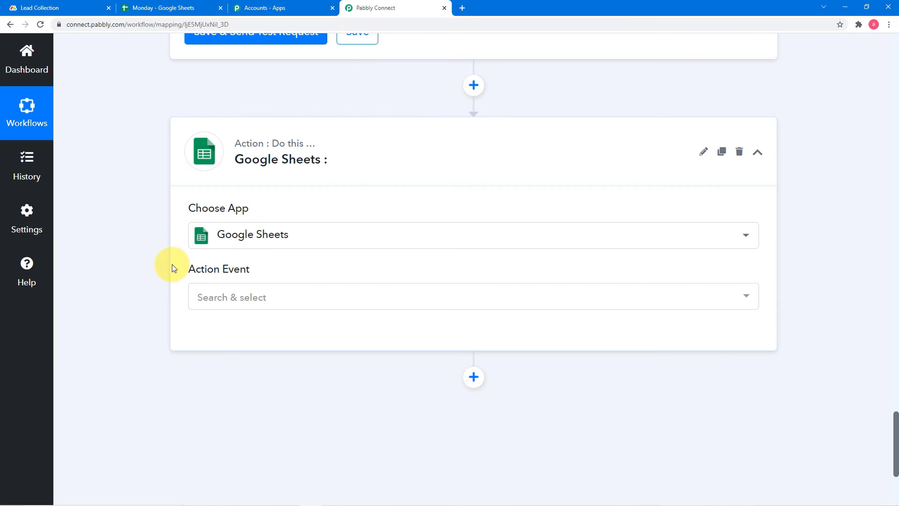
click(238, 298)
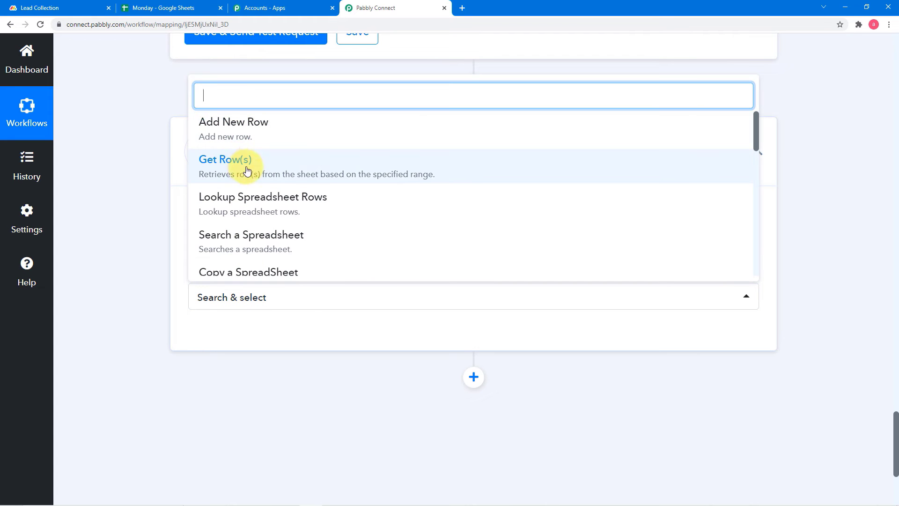
click(240, 123)
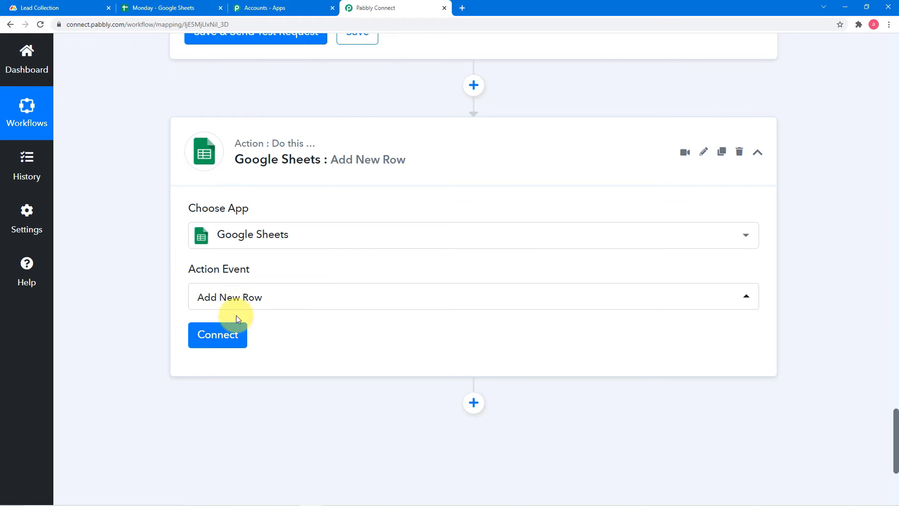
click(228, 334)
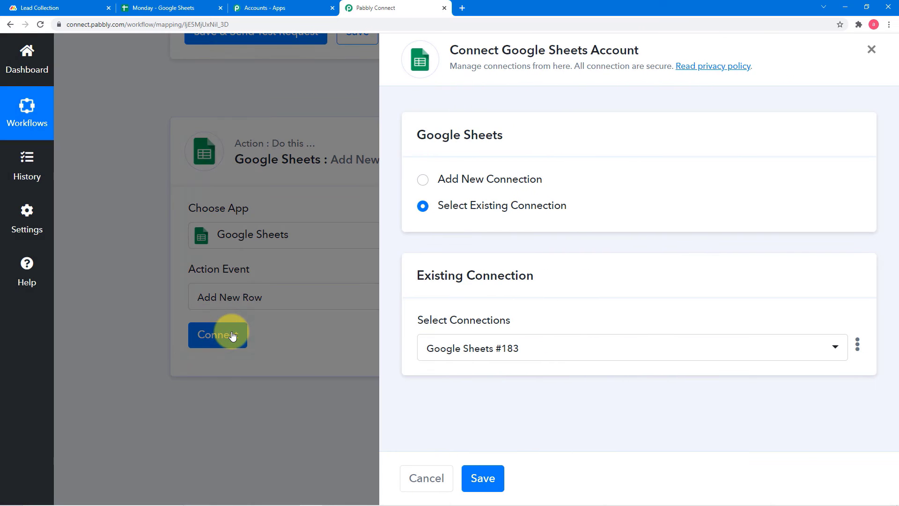
Authorize a new Google Sheets connection (Google Sheets #184) using the chosen Google account.
click(423, 181)
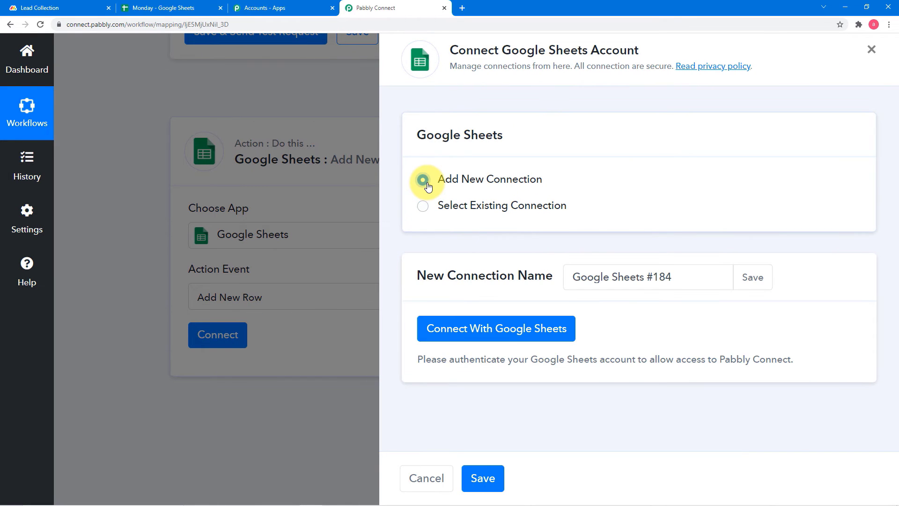
click(523, 338)
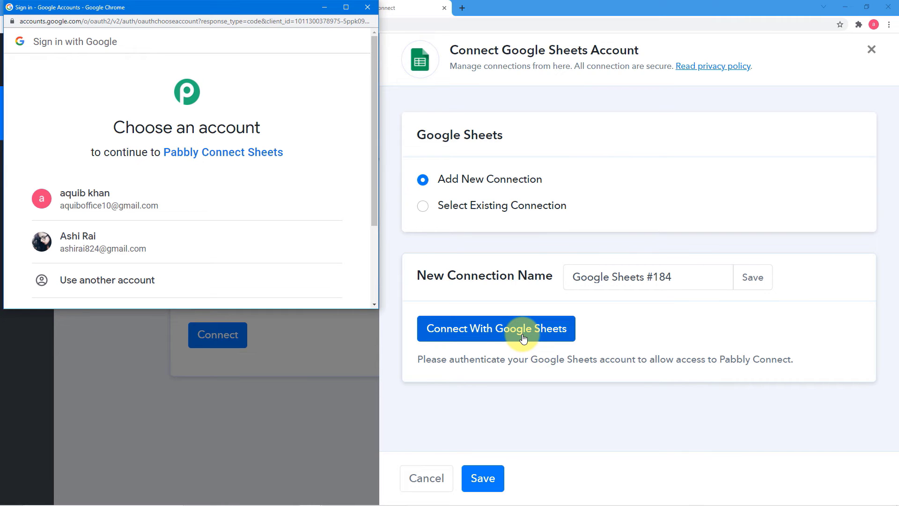
click(247, 245)
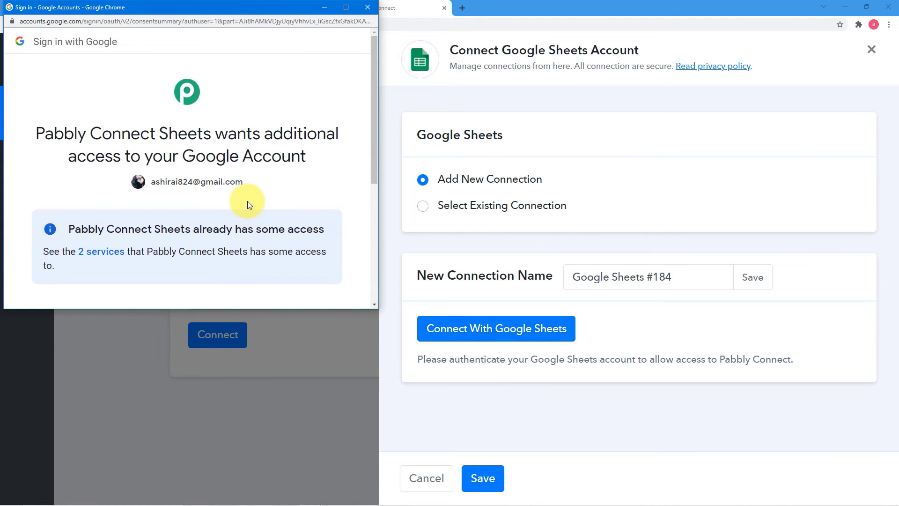
scroll(247, 200, down, 5)
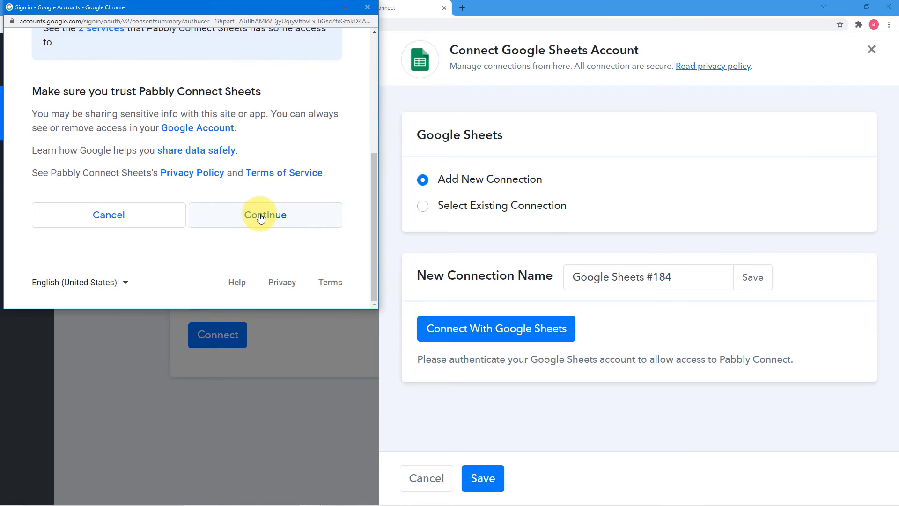
click(261, 216)
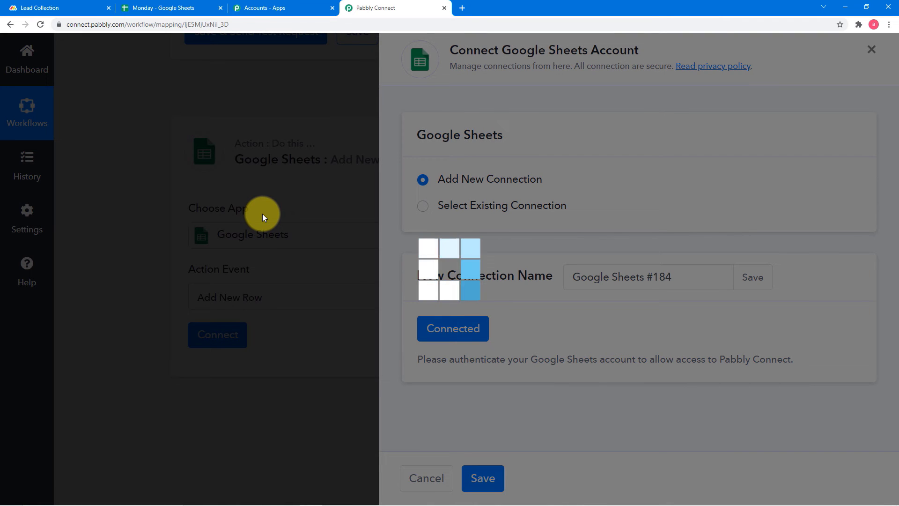
scroll(139, 237, down, 1)
scroll(139, 238, down, 3)
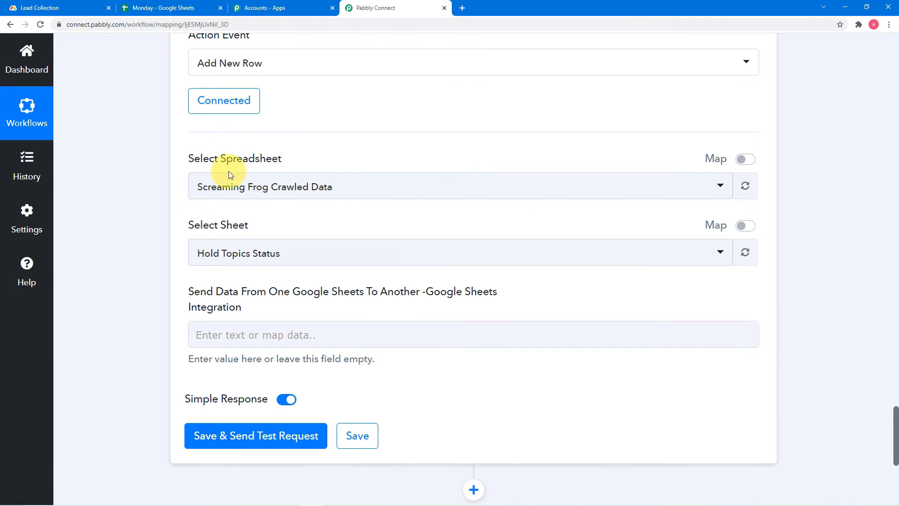
Choose the Monday spreadsheet in Add New Row after checking it in the other tab.
click(192, 11)
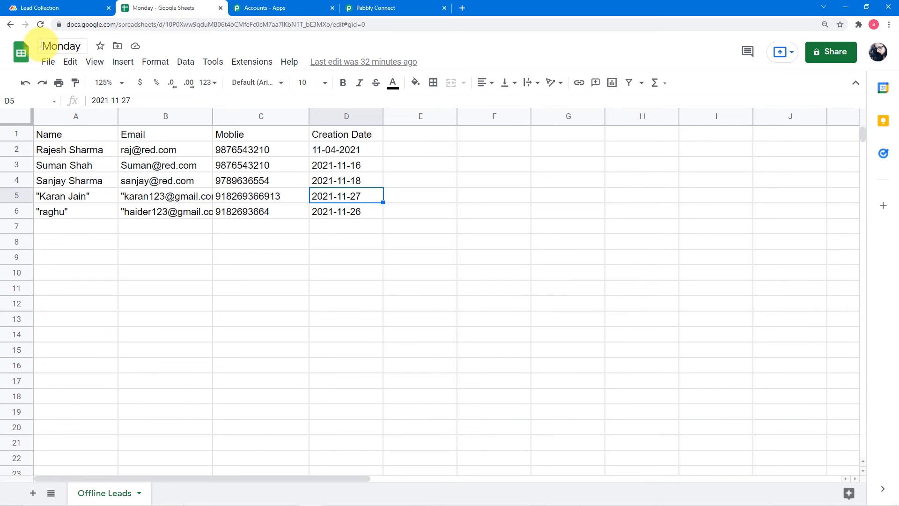
click(369, 9)
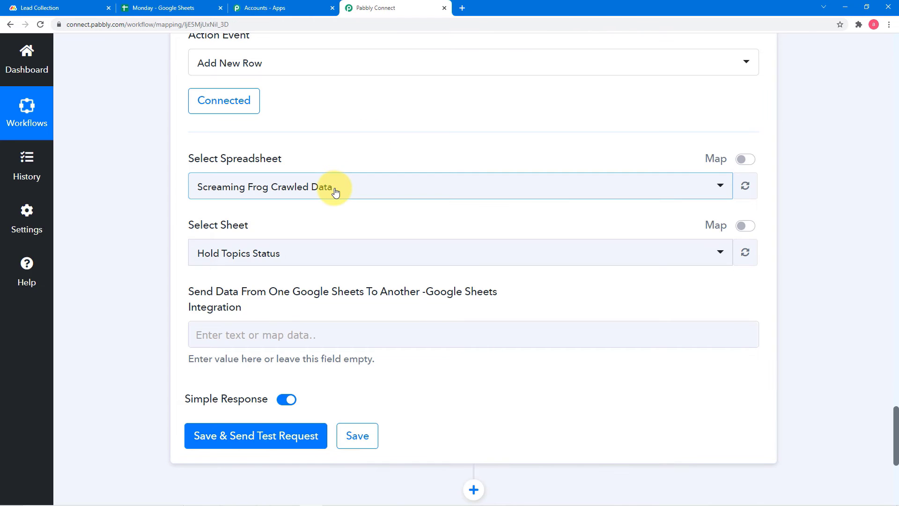
click(335, 189)
scroll(317, 330, down, 2)
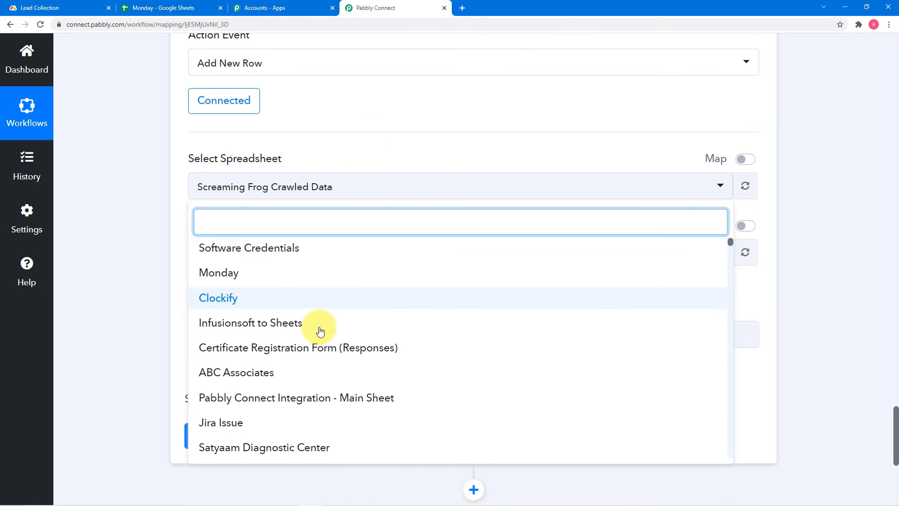
scroll(319, 329, down, 2)
scroll(321, 330, up, 5)
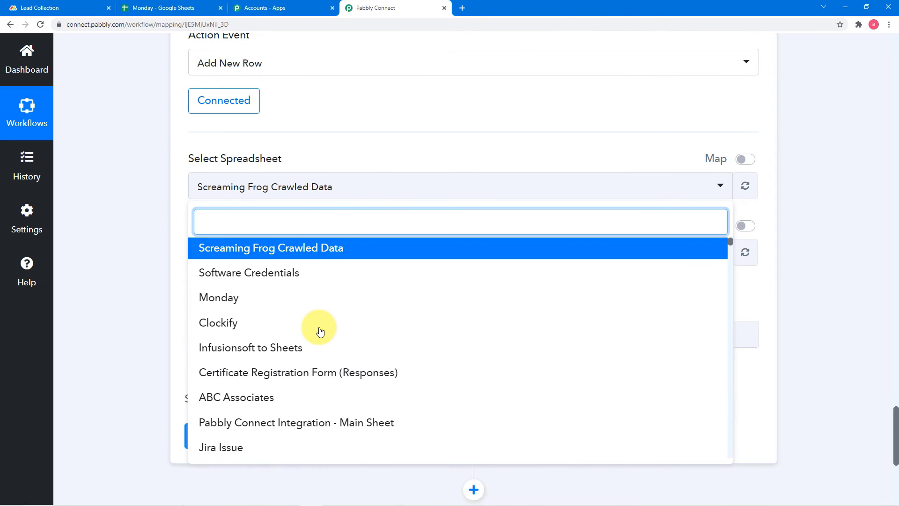
click(213, 298)
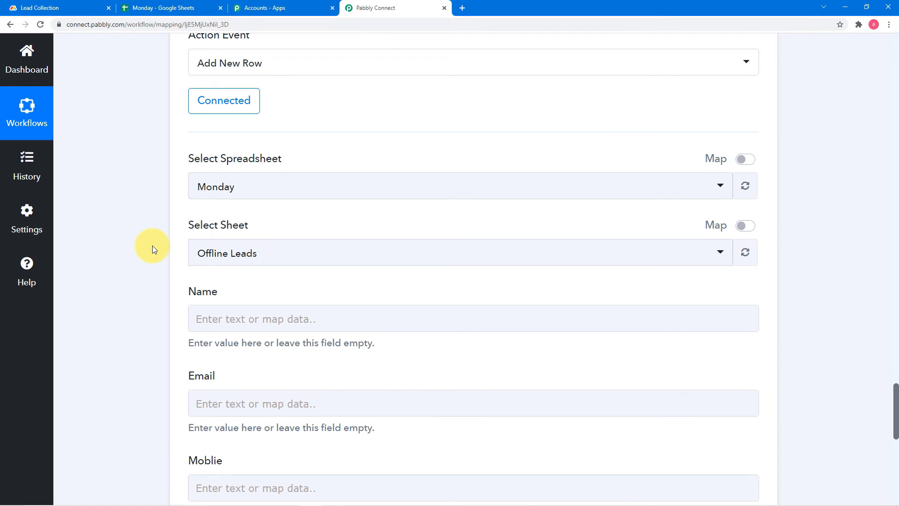
Select the Offline Leads sheet from the Monday spreadsheet's sheet list.
click(257, 262)
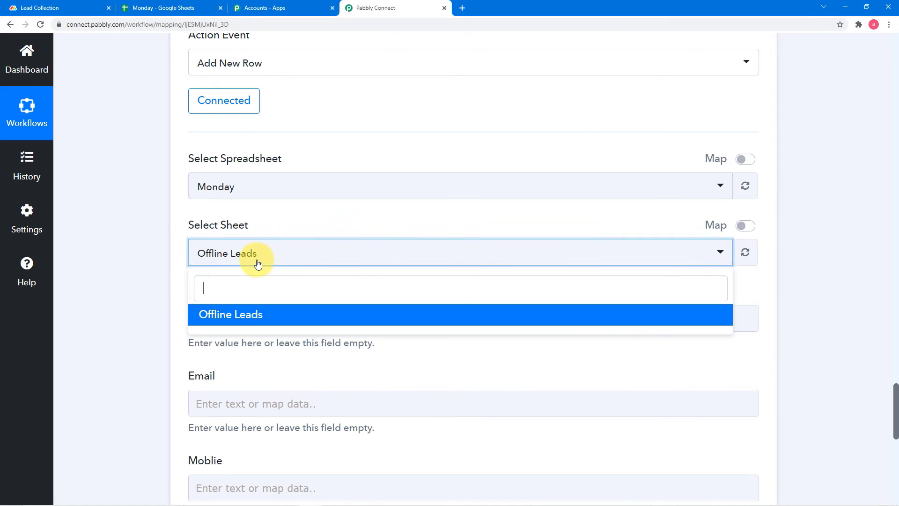
click(129, 7)
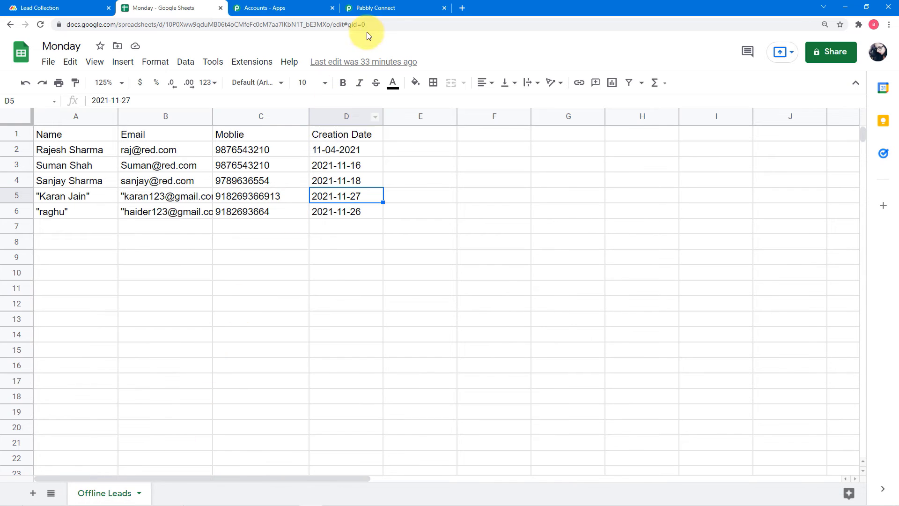
click(374, 8)
click(249, 314)
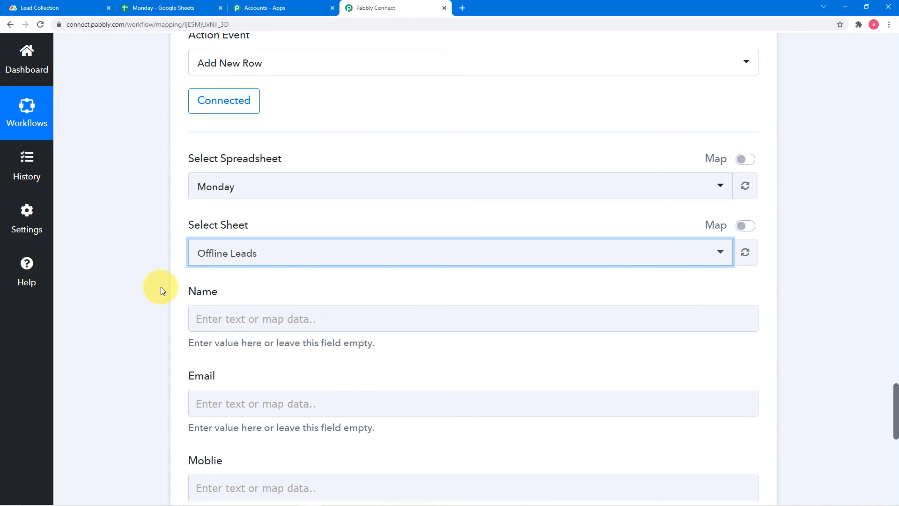
scroll(159, 285, down, 2)
Compare the Name, Email, Moblie and Creation Date fields with the sheet's column headers.
click(283, 226)
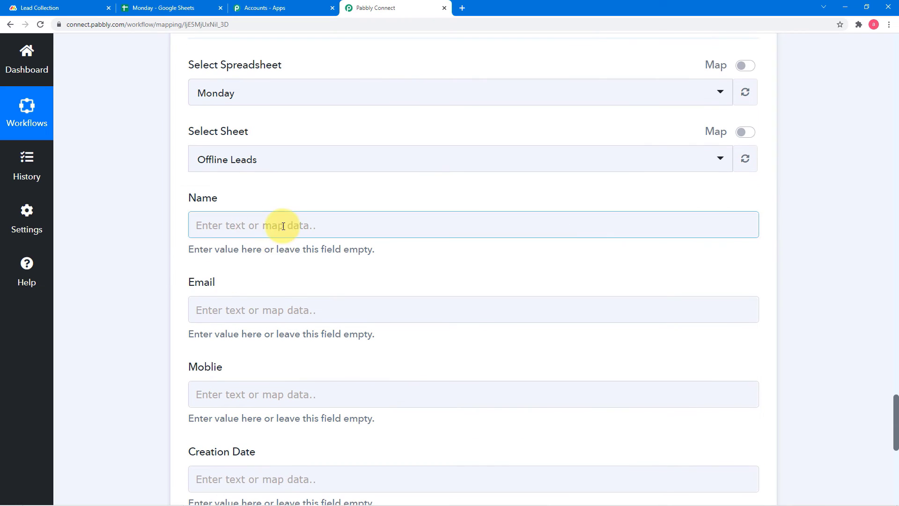
click(282, 336)
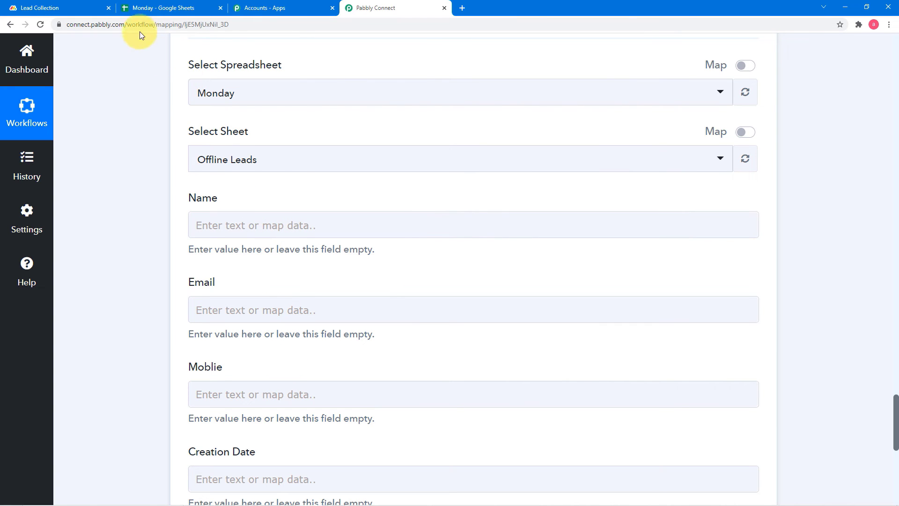
click(151, 9)
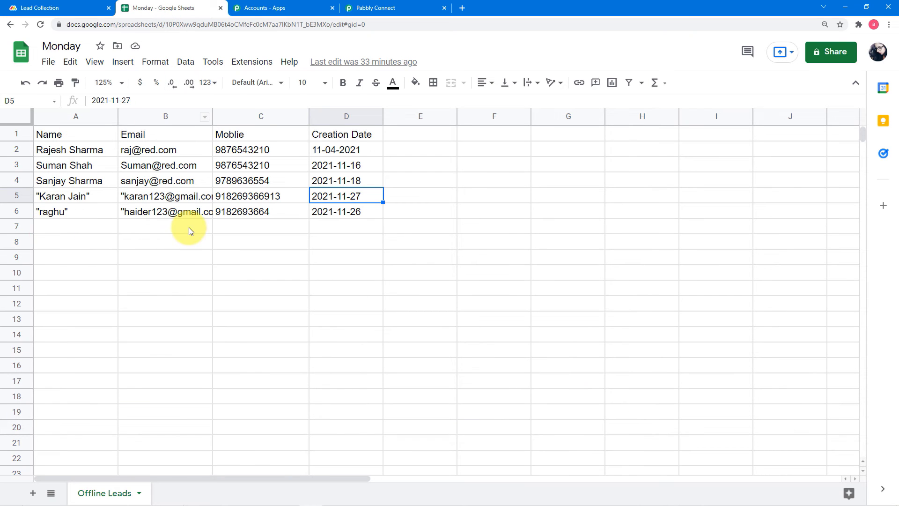
click(392, 5)
scroll(288, 181, down, 2)
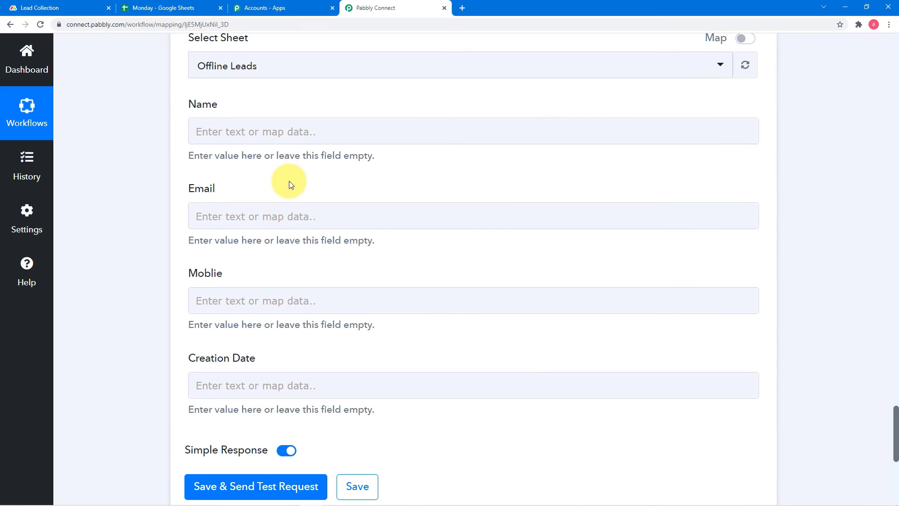
Map the Get an Item step's lead name into the Name field.
click(287, 131)
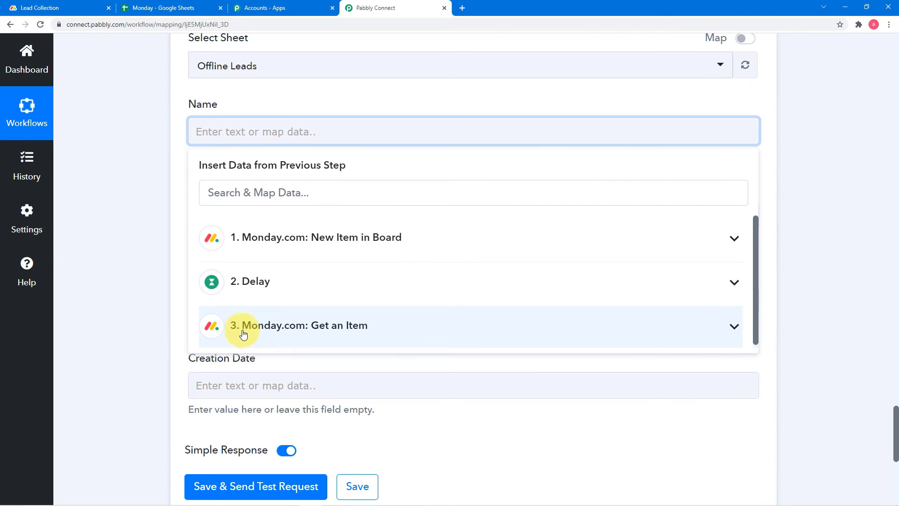
click(378, 332)
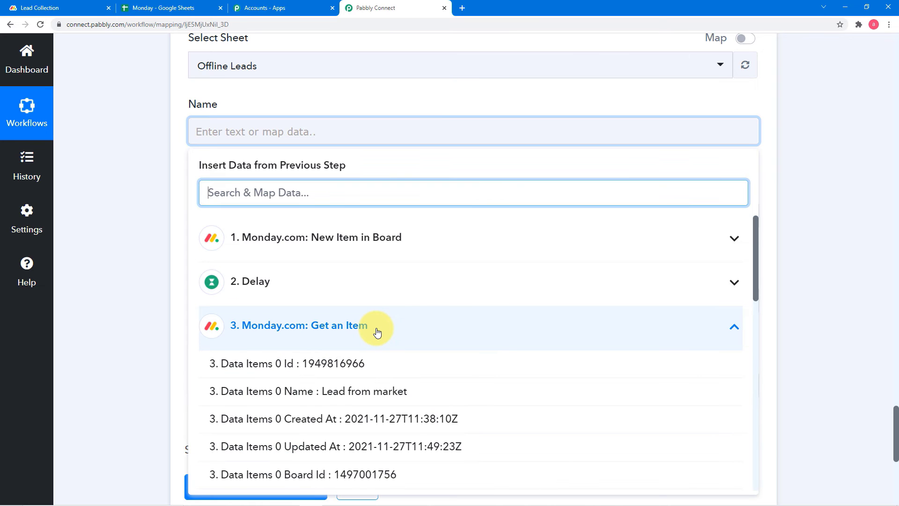
scroll(377, 333, down, 6)
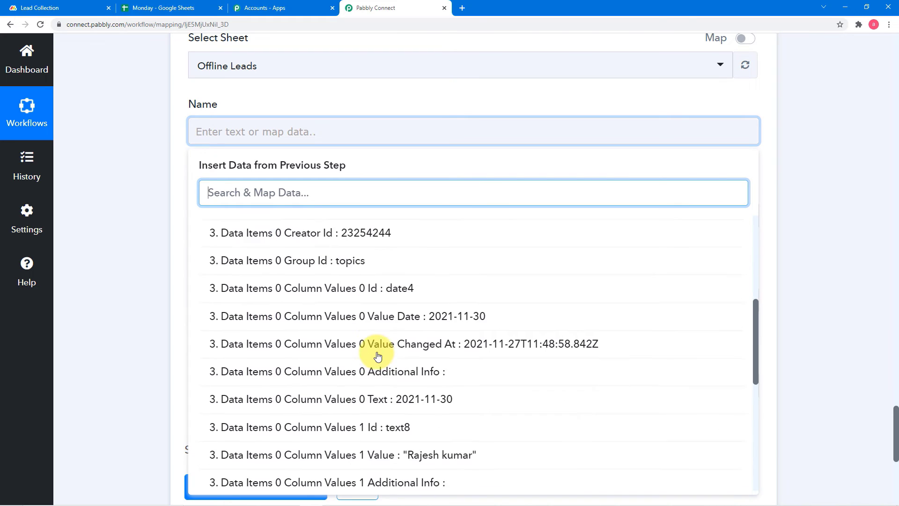
scroll(377, 356, down, 1)
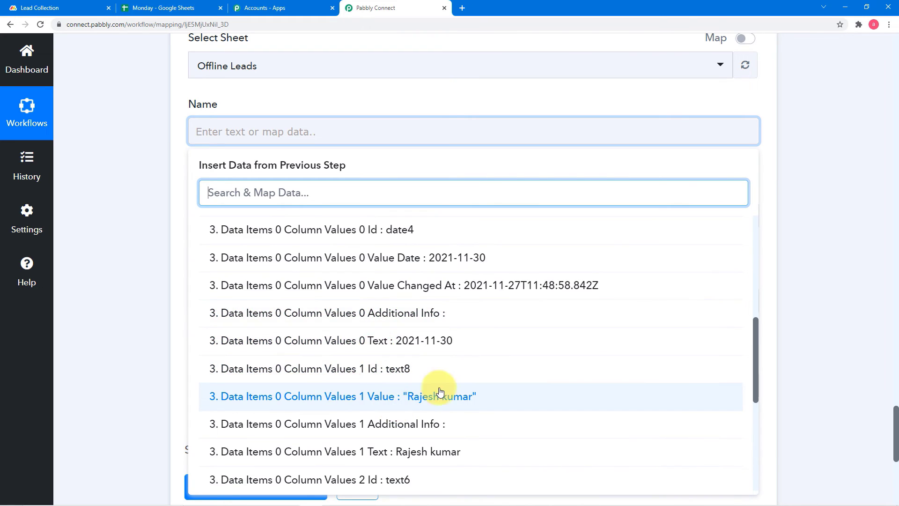
click(437, 399)
click(167, 266)
scroll(187, 253, down, 2)
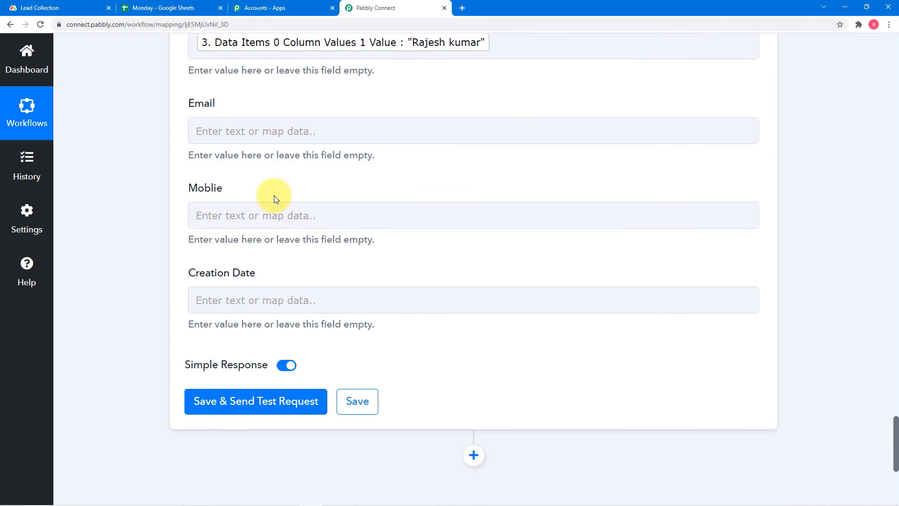
Map the Get an Item step's email value into the Email field.
click(287, 133)
scroll(293, 187, down, 2)
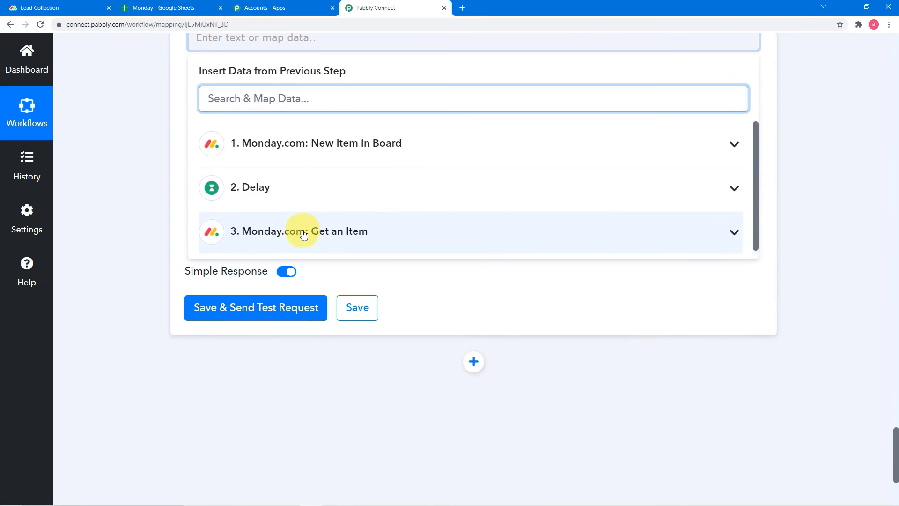
click(303, 234)
scroll(321, 293, down, 4)
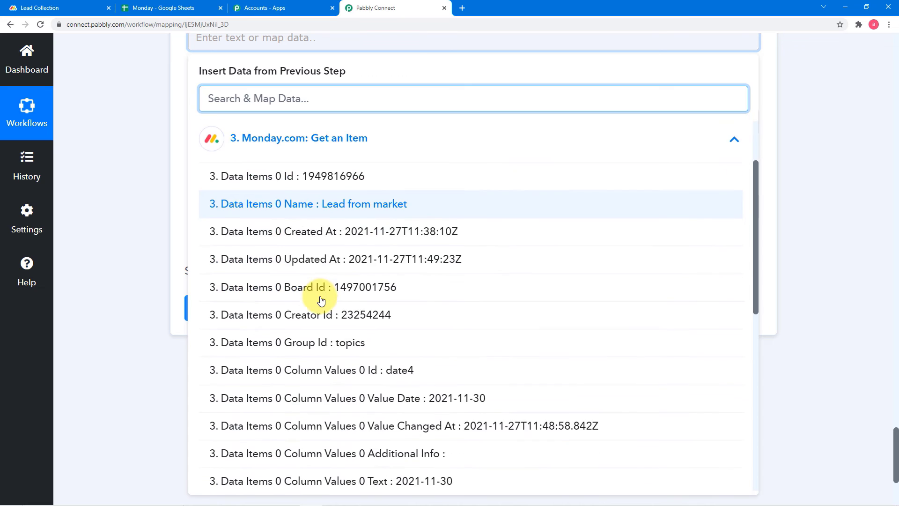
scroll(322, 301, down, 4)
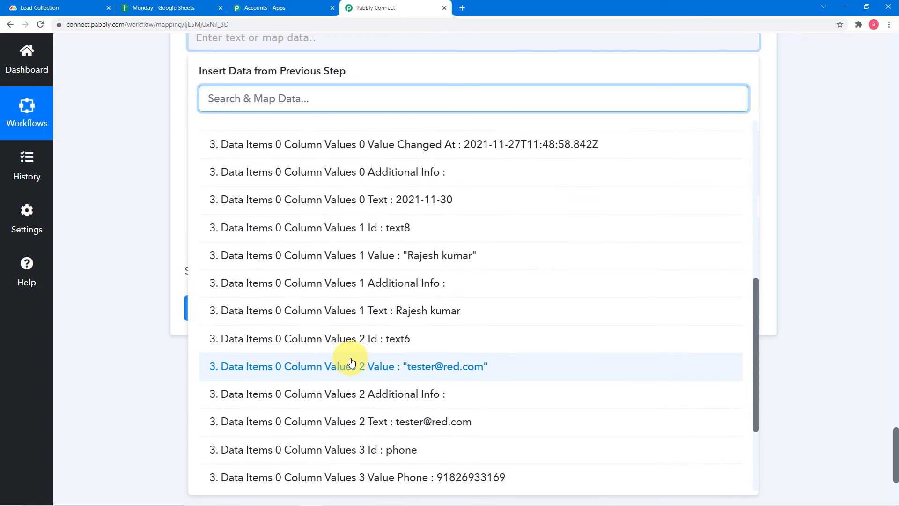
click(352, 365)
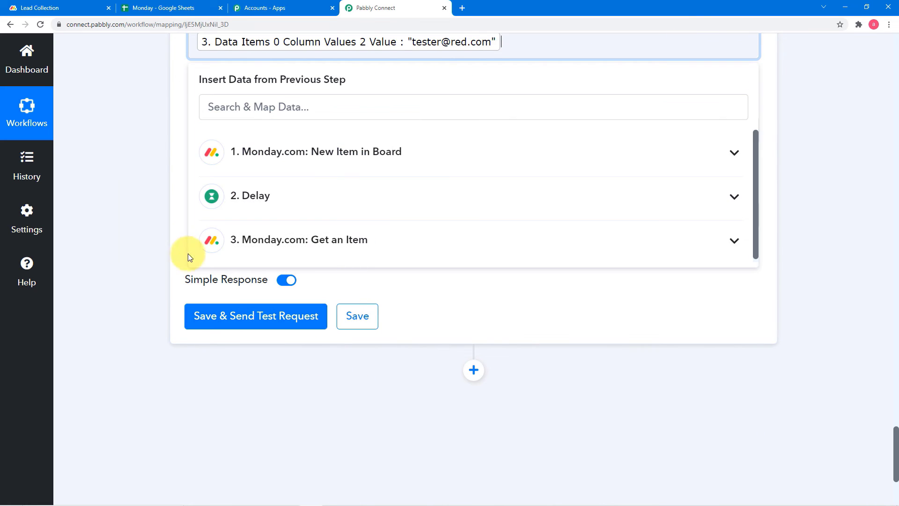
click(175, 243)
Map the Get an Item step's phone value into the Moblie field.
click(325, 130)
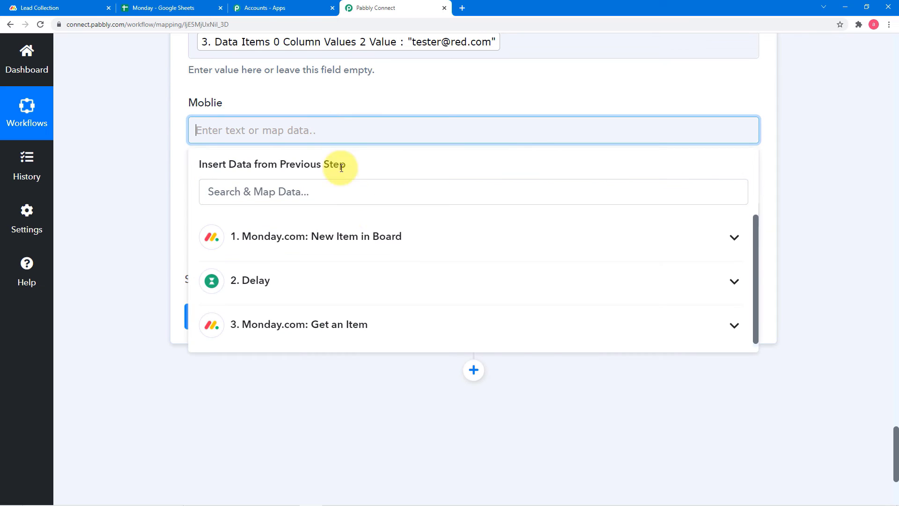
click(312, 321)
scroll(321, 328, down, 3)
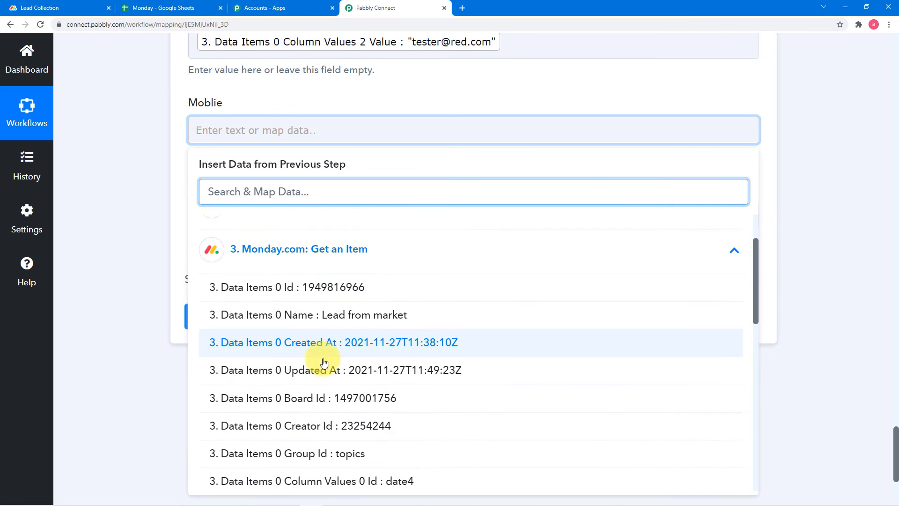
scroll(323, 362, down, 6)
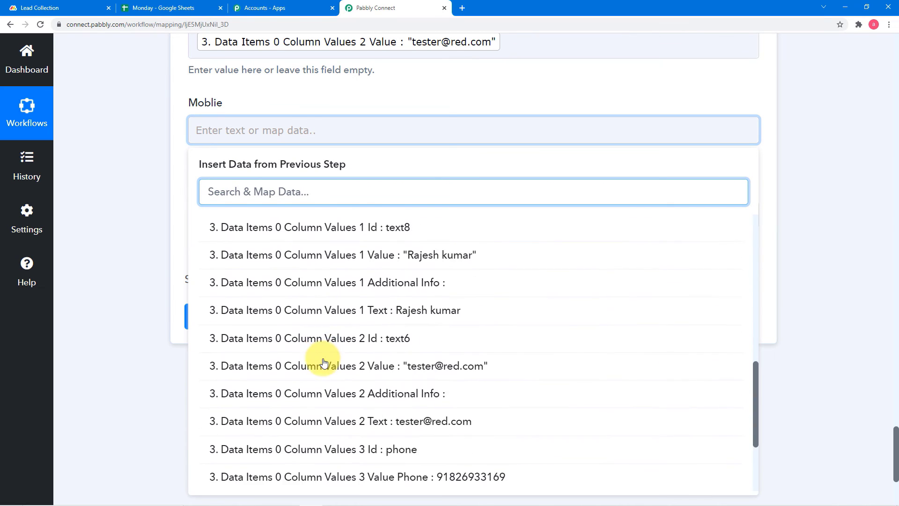
click(397, 379)
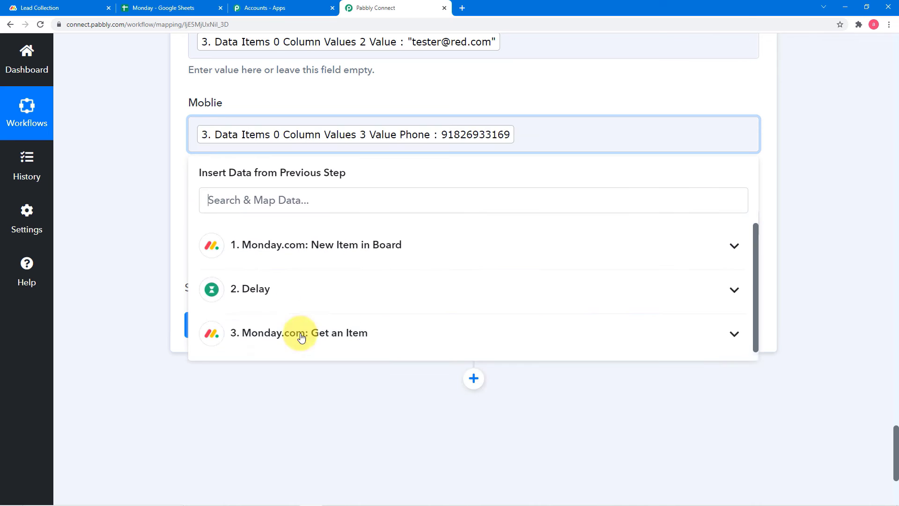
click(147, 226)
Map the Column Values 0 Text date (2021-11-30) into Creation Date.
click(267, 224)
scroll(299, 281, down, 2)
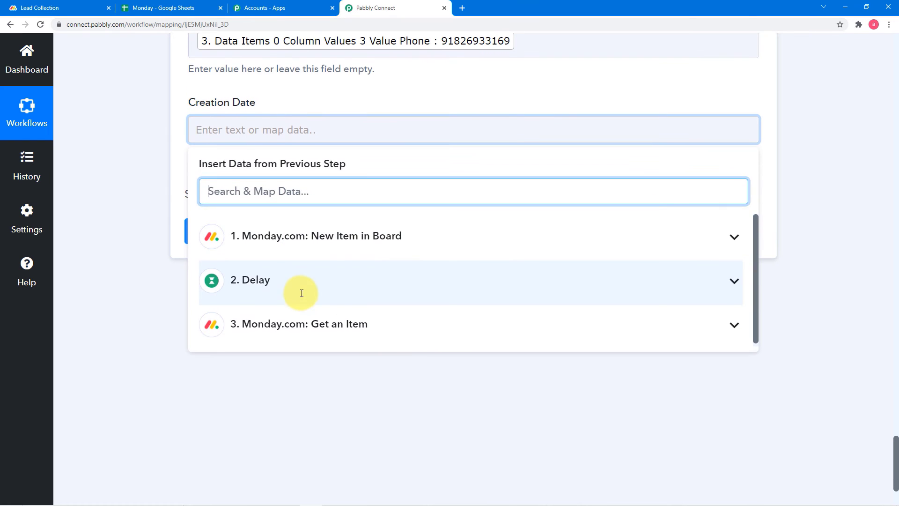
click(301, 322)
scroll(307, 396, down, 1)
scroll(308, 398, down, 5)
scroll(305, 396, down, 1)
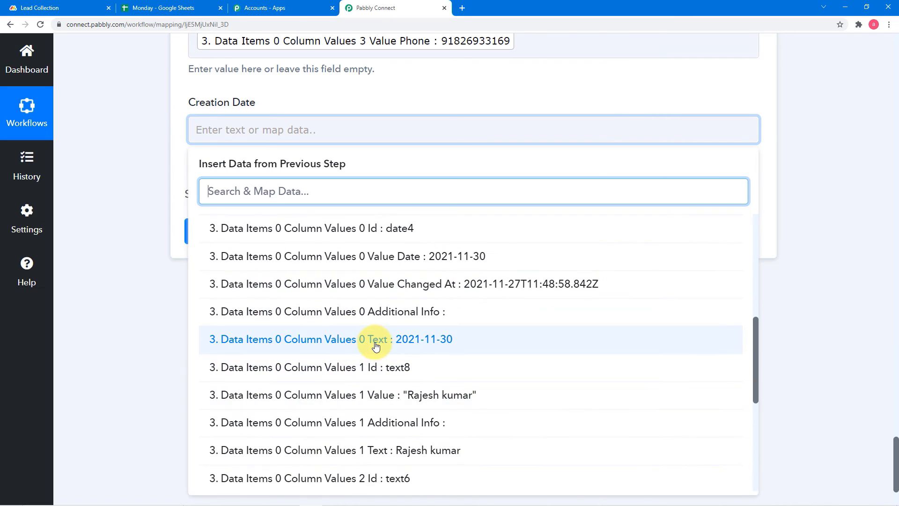
scroll(304, 345, down, 6)
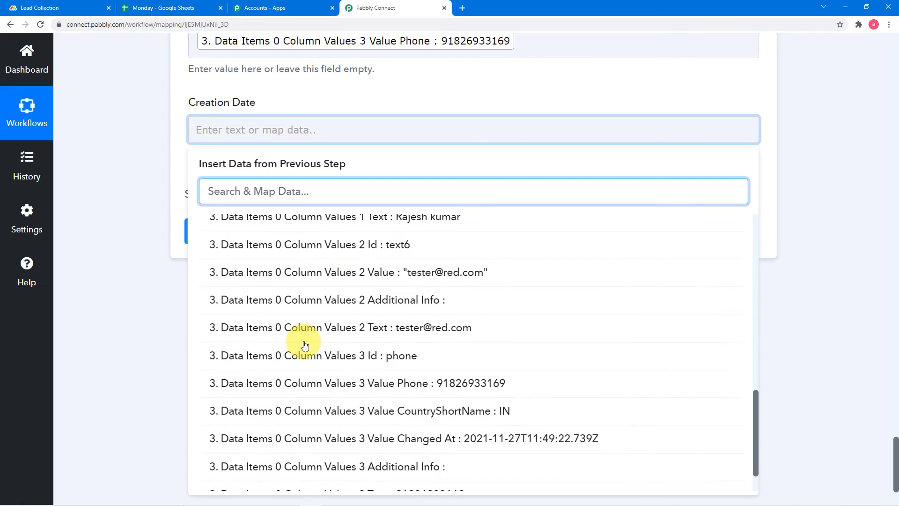
scroll(304, 345, up, 3)
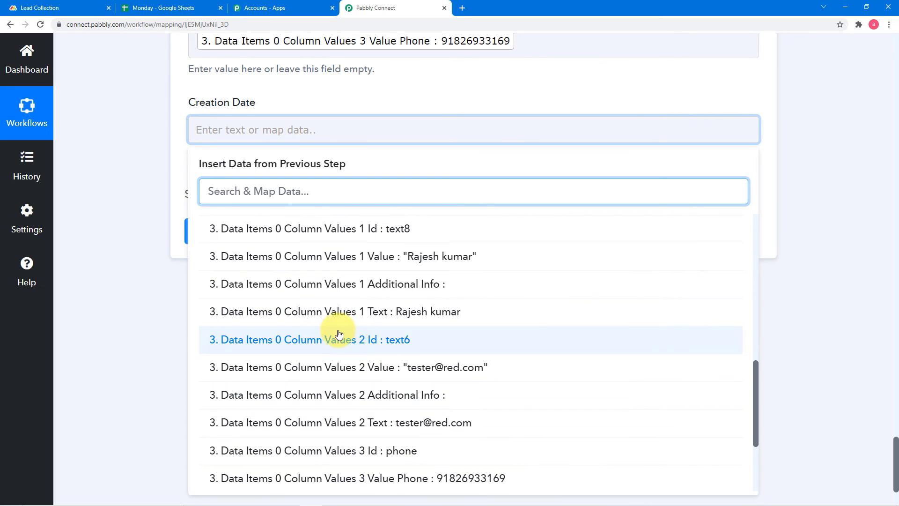
scroll(370, 315, up, 3)
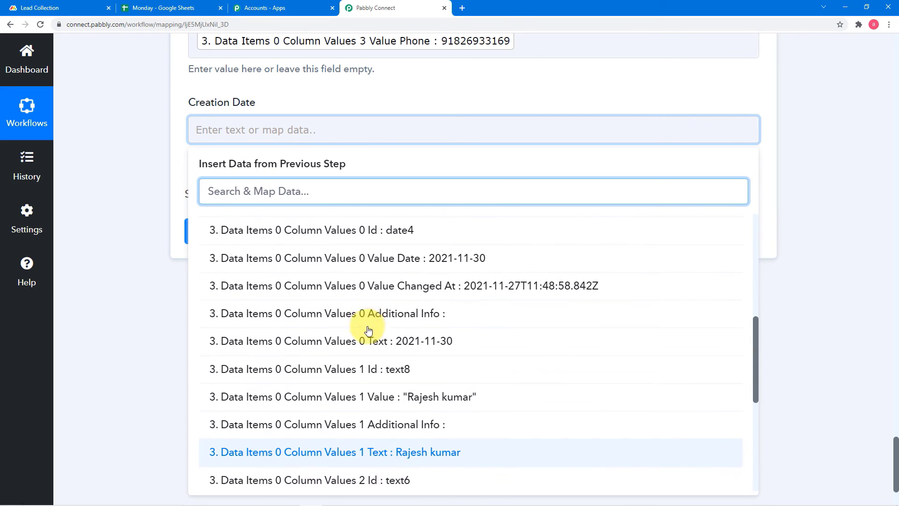
click(367, 311)
click(150, 232)
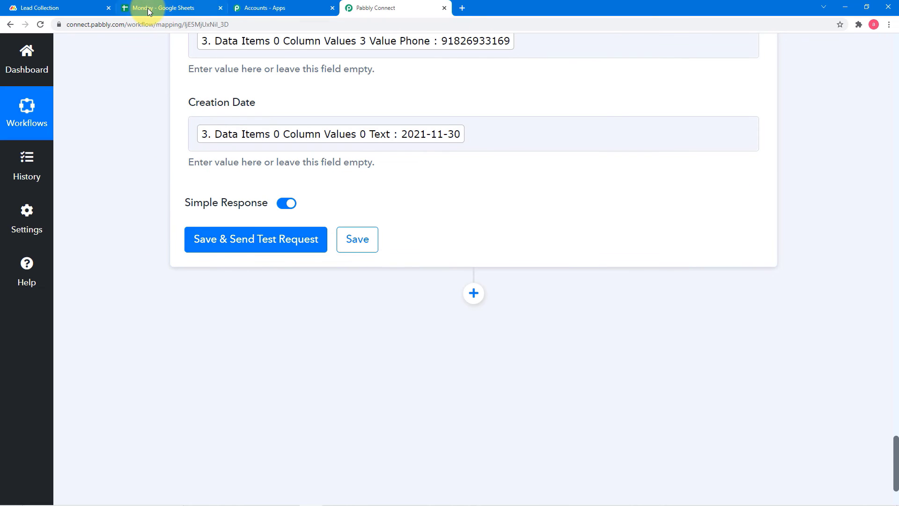
Compare the mappings with the existing rows in the Monday spreadsheet.
scroll(228, 128, up, 10)
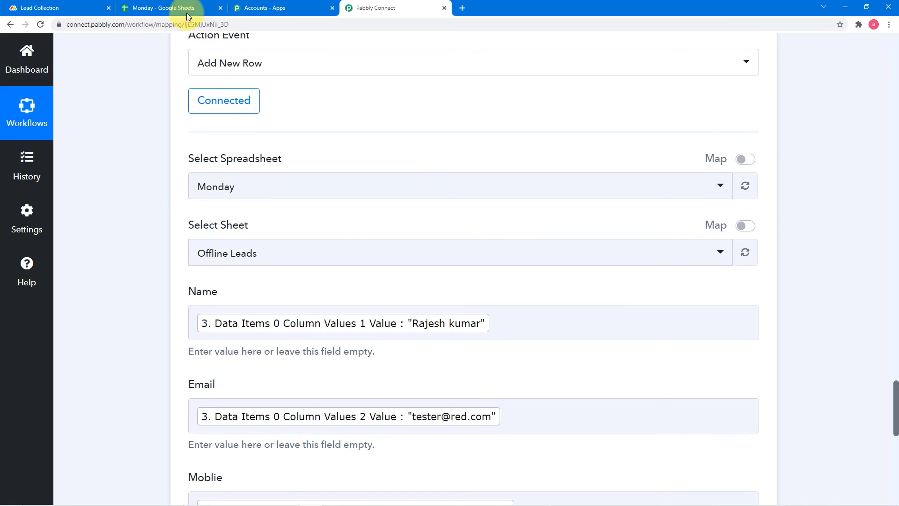
click(177, 10)
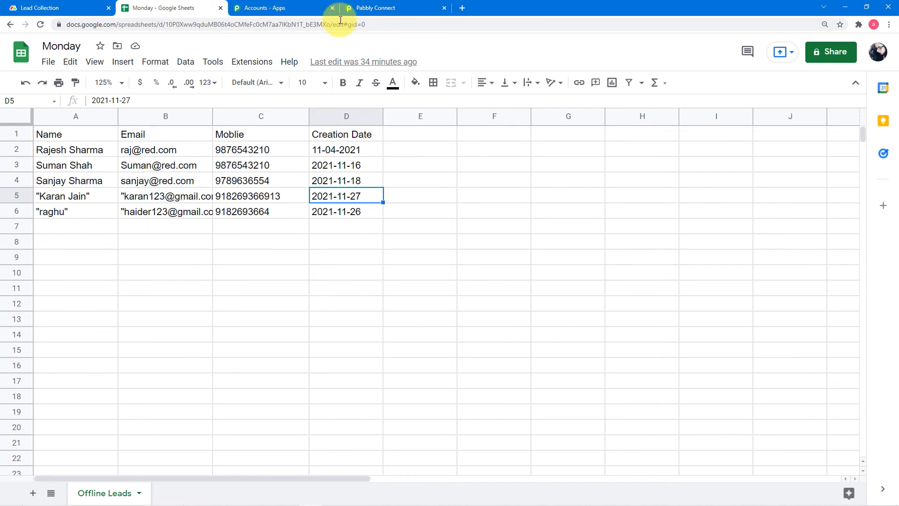
click(371, 13)
scroll(321, 262, down, 1)
scroll(318, 264, down, 10)
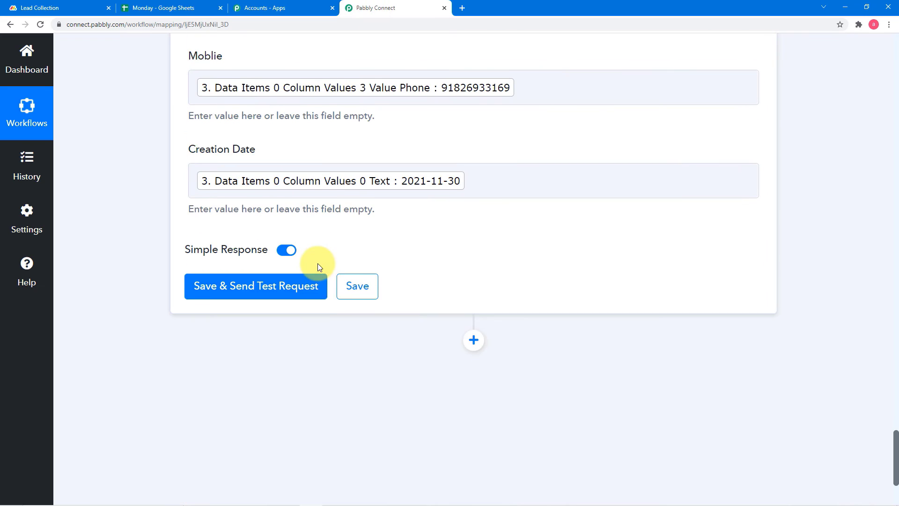
Save and send a test request, confirming the lead landed in row 7 of Offline Leads.
click(245, 153)
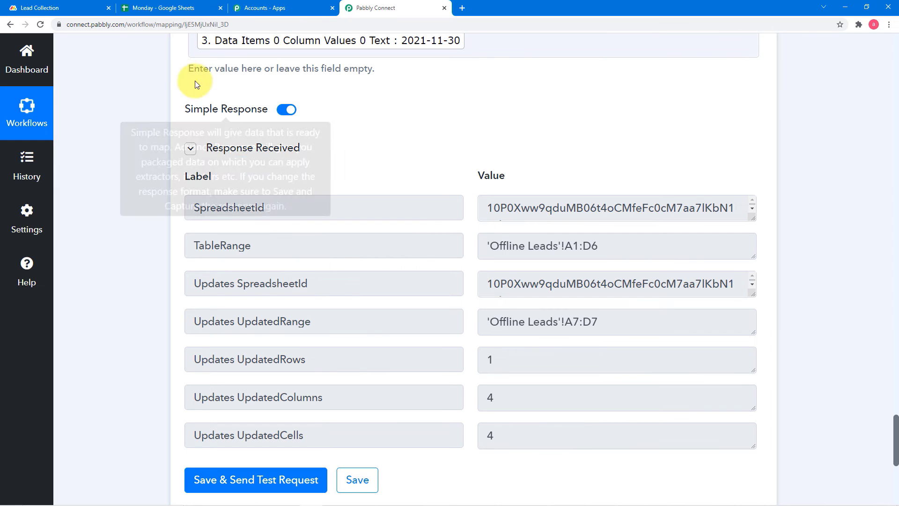
click(171, 10)
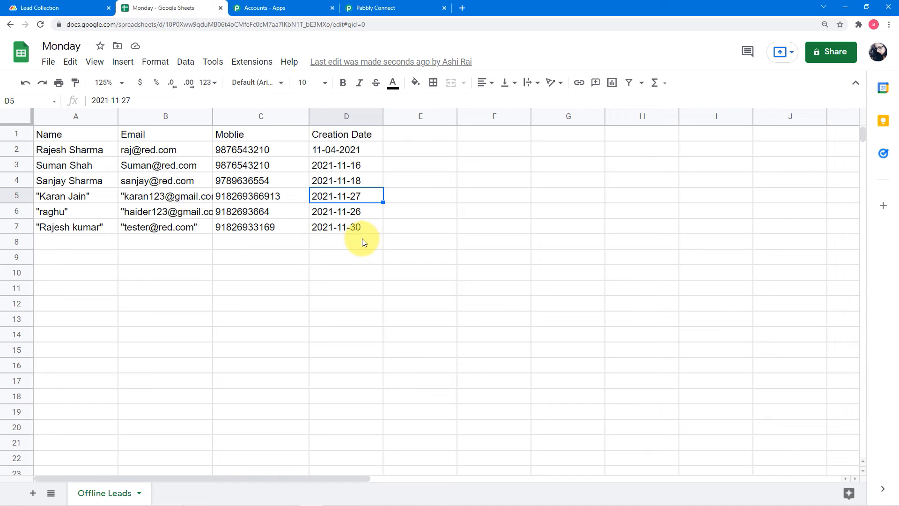
click(381, 12)
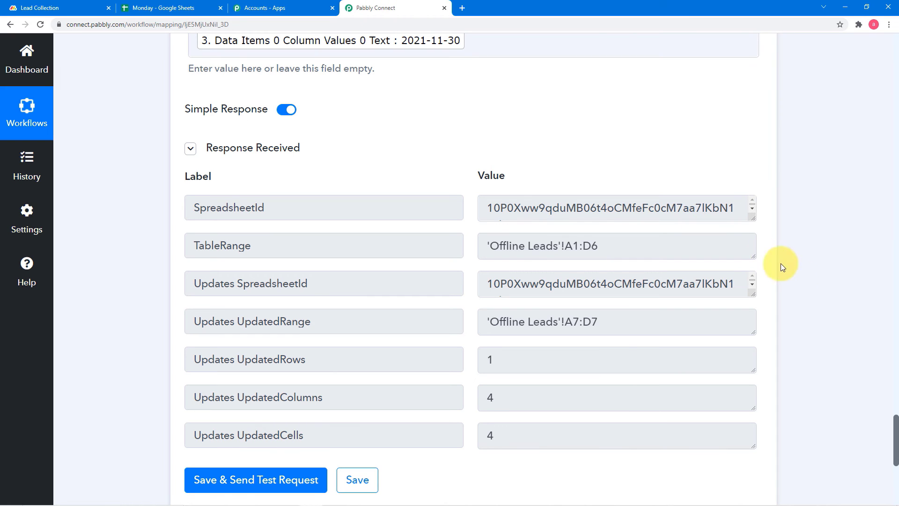
drag(892, 437, 892, 65)
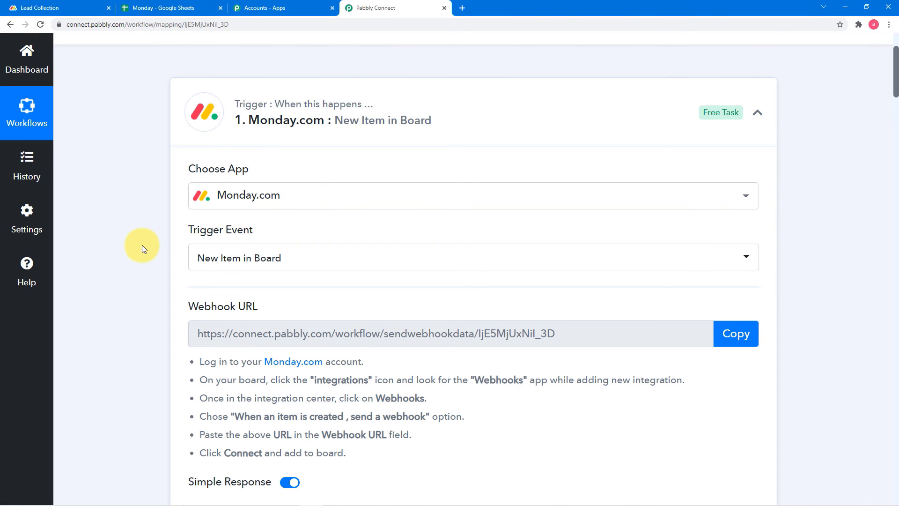
scroll(142, 249, down, 2)
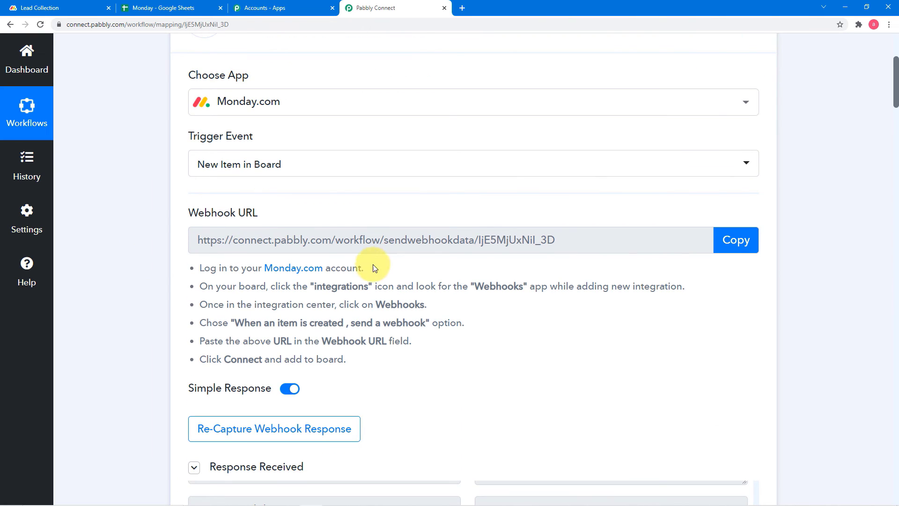
scroll(129, 233, down, 1)
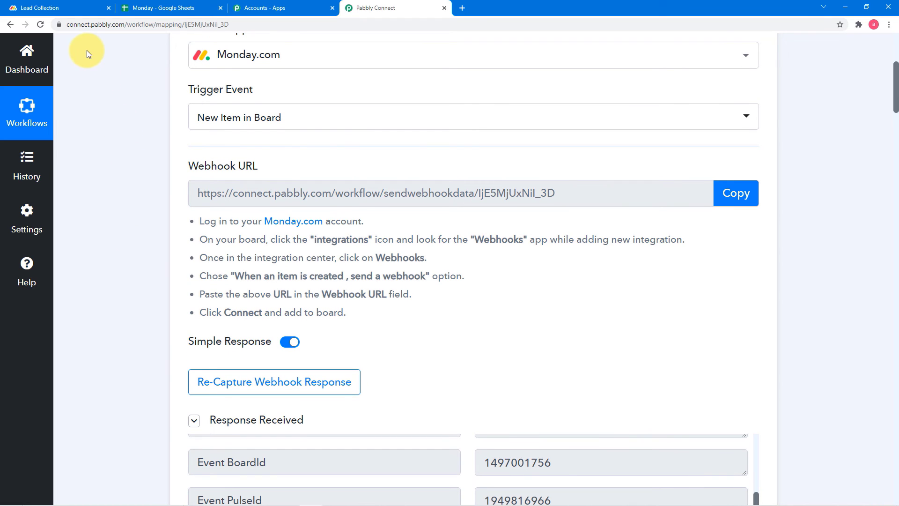
click(74, 9)
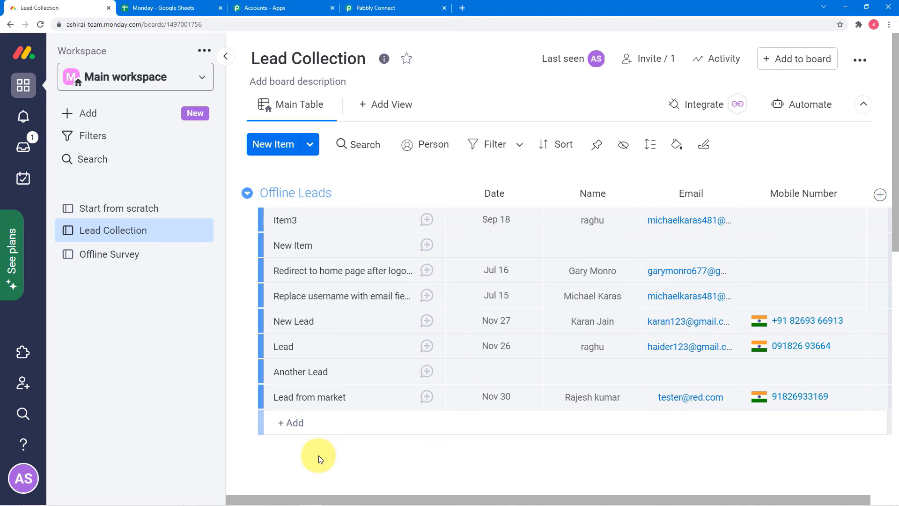
click(299, 424)
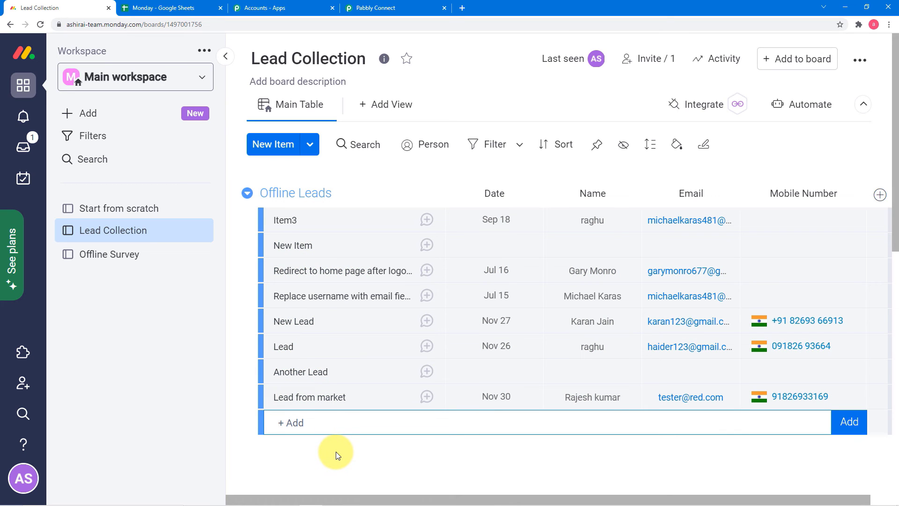
click(365, 13)
scroll(388, 200, up, 12)
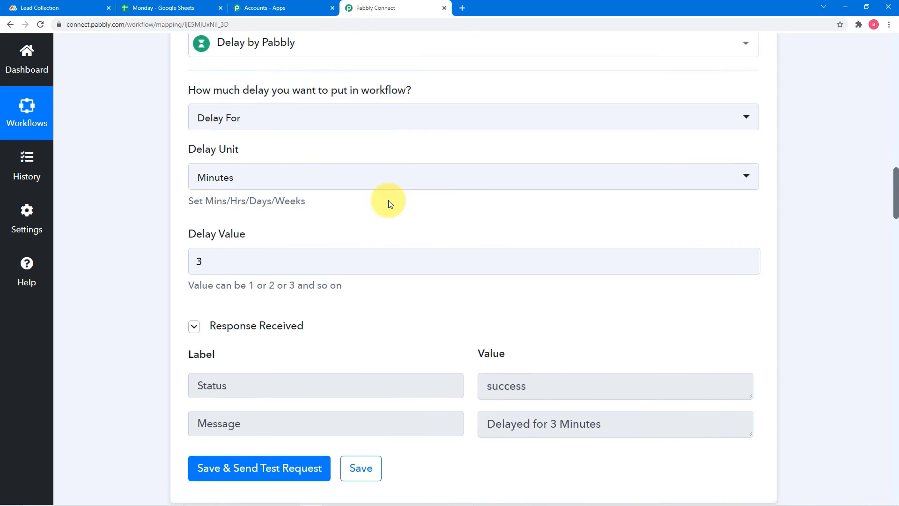
scroll(388, 200, up, 2)
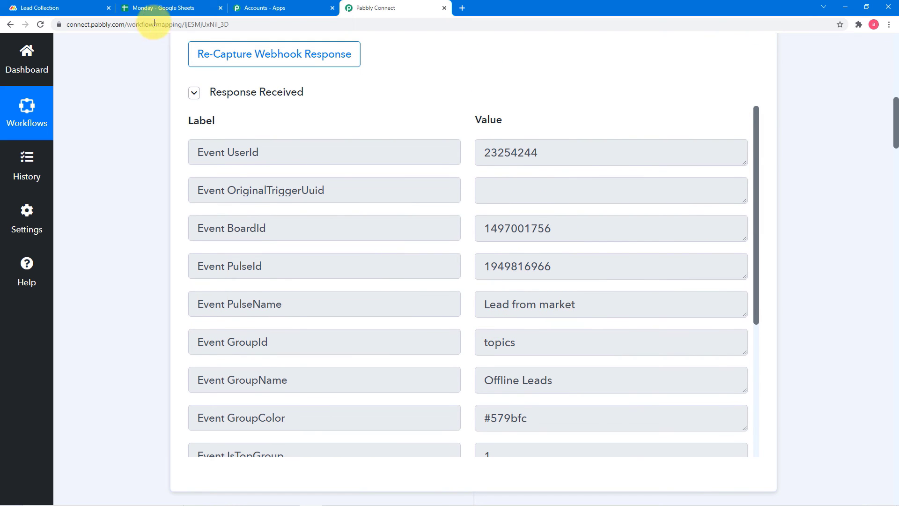
click(89, 6)
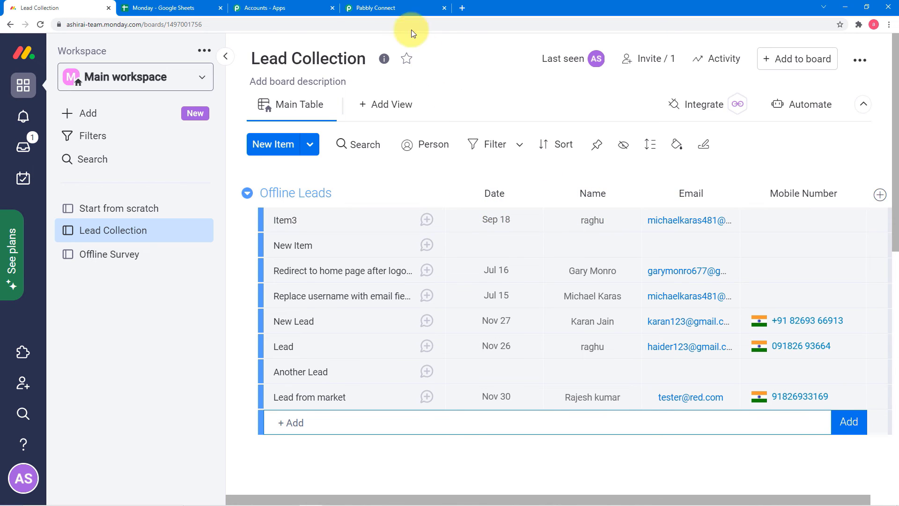
click(395, 5)
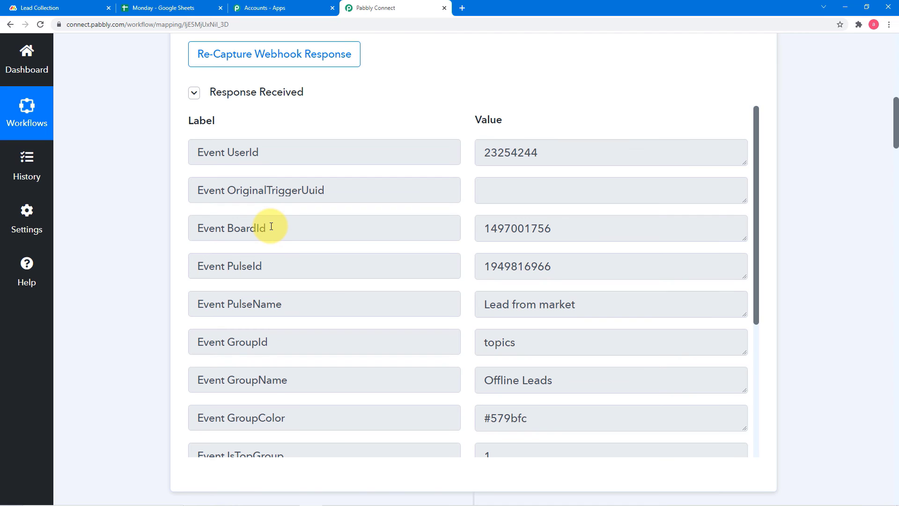
scroll(271, 227, down, 5)
scroll(142, 259, down, 5)
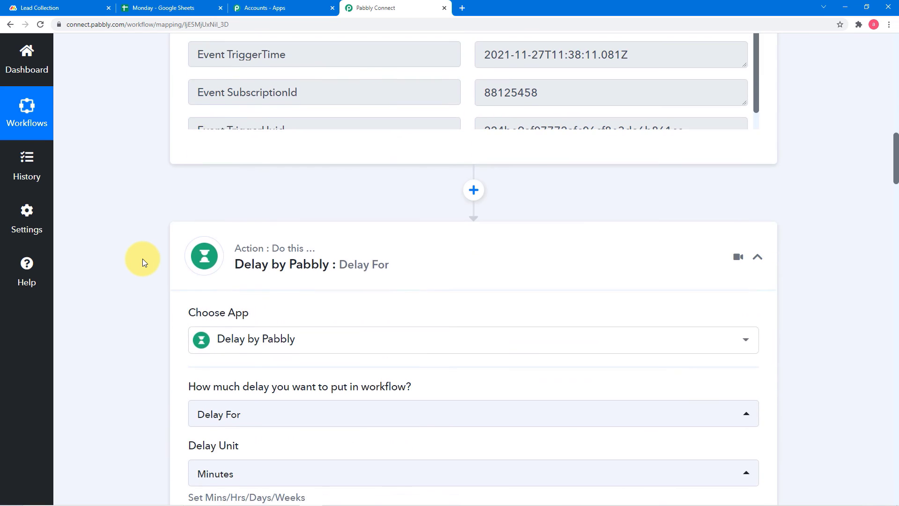
scroll(142, 258, down, 5)
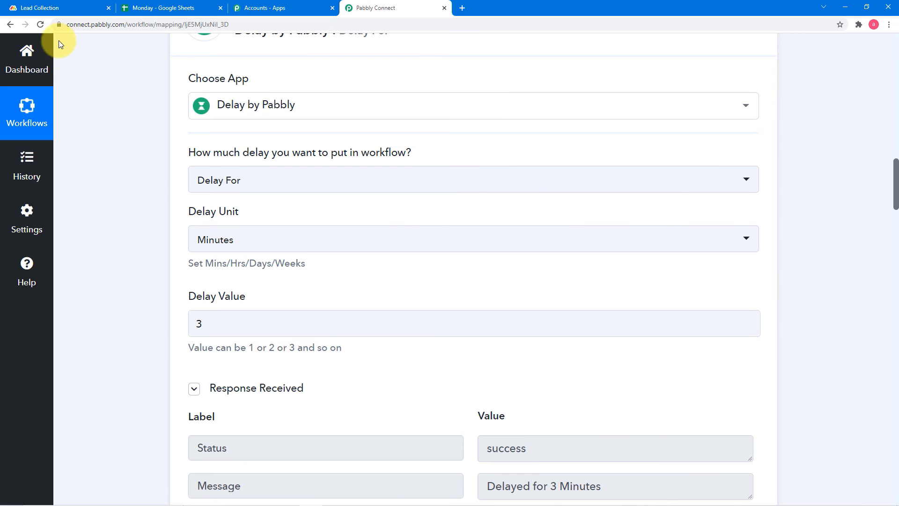
Scroll through the Delay and Get an Item steps after glancing at the Lead Collection board.
click(58, 11)
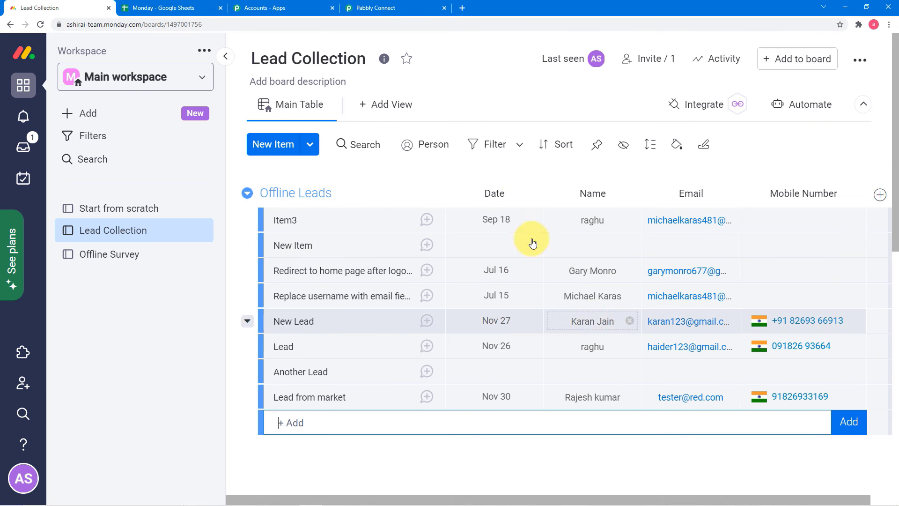
click(384, 11)
scroll(133, 261, down, 7)
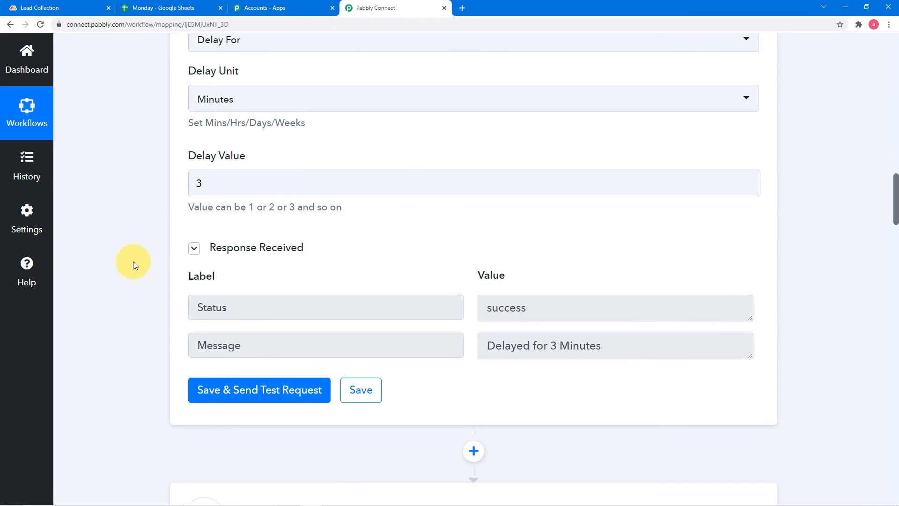
scroll(132, 261, down, 3)
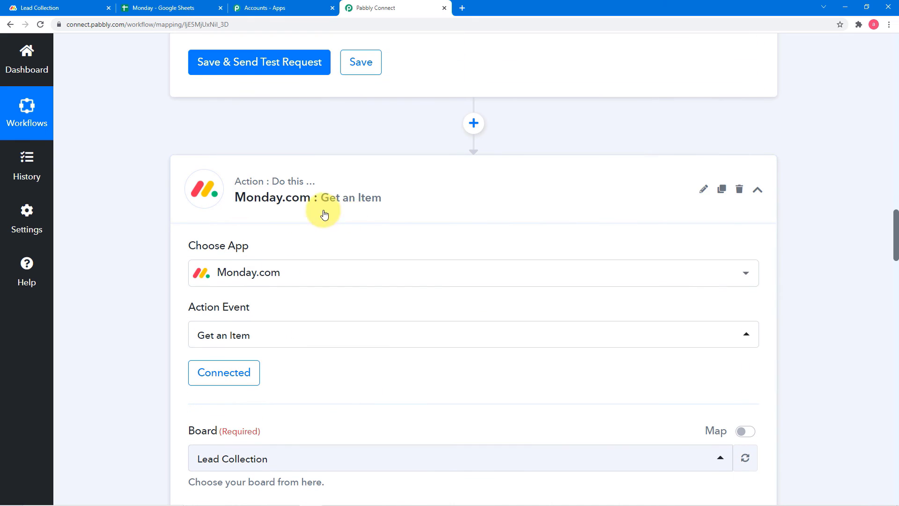
scroll(165, 256, down, 5)
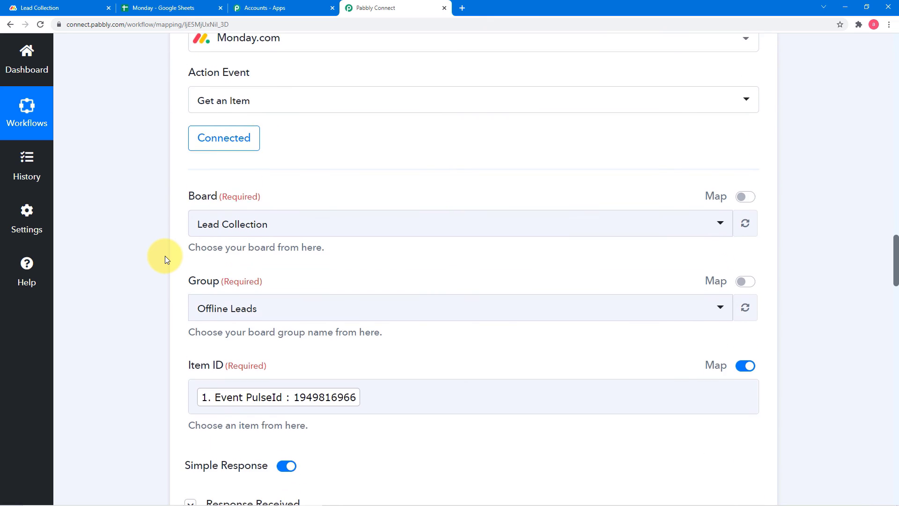
scroll(165, 256, up, 4)
scroll(165, 255, up, 9)
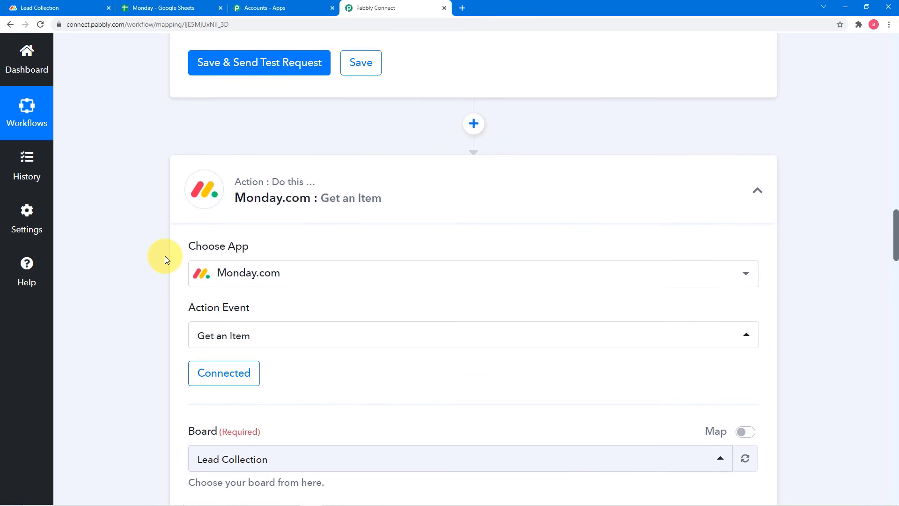
Review Get an Item's response listing the lead's email and India phone number.
click(50, 9)
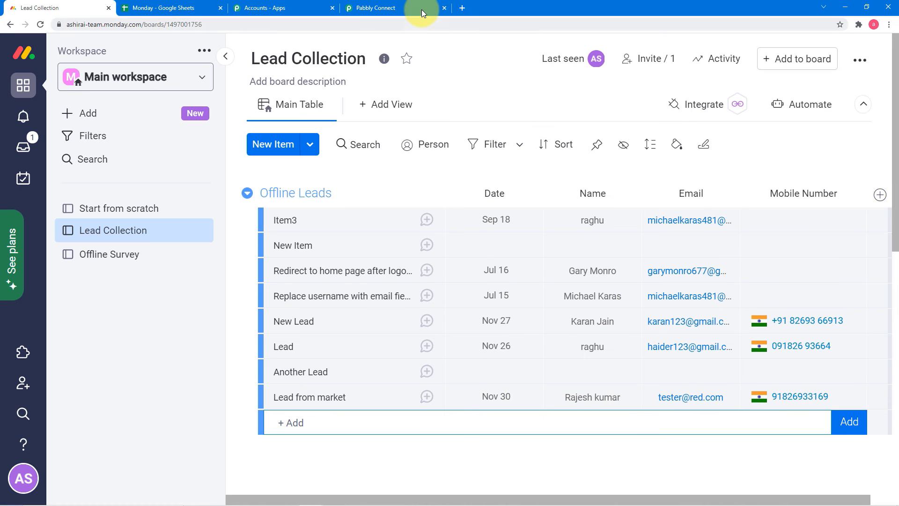
click(423, 12)
scroll(150, 224, down, 9)
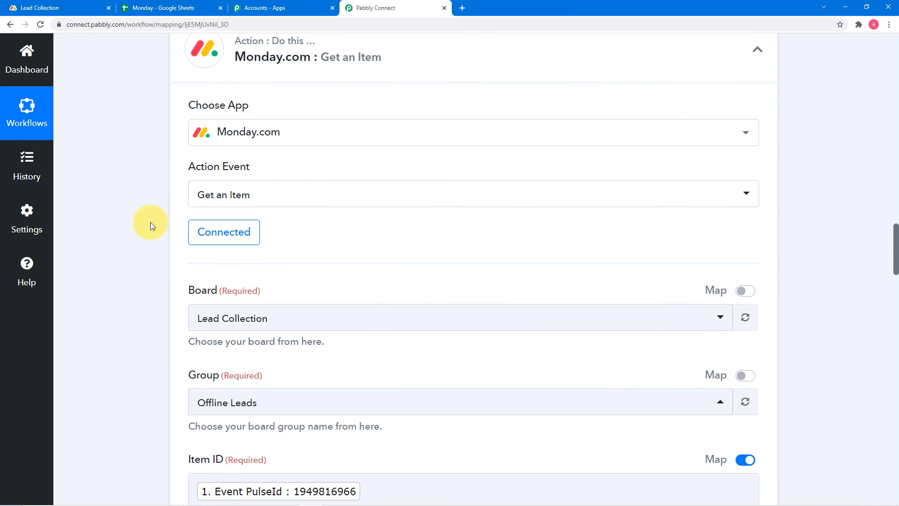
scroll(300, 255, down, 6)
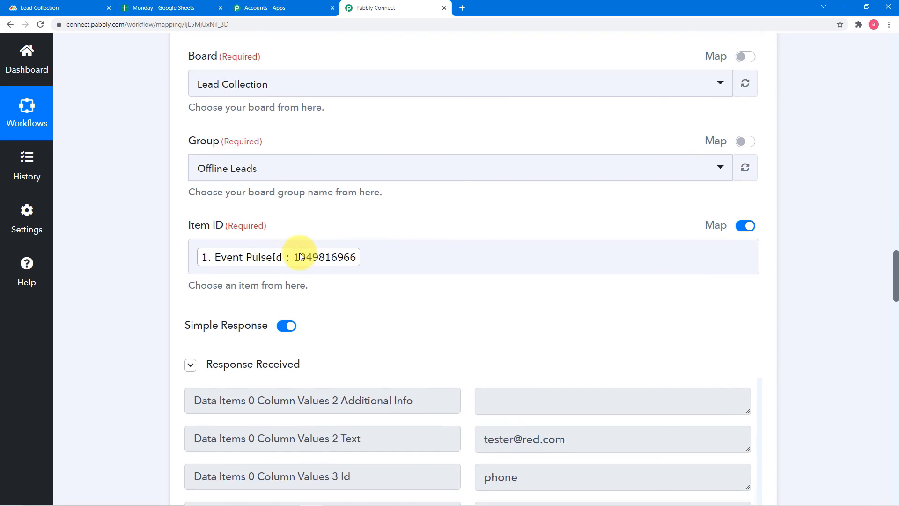
scroll(369, 330, down, 3)
scroll(328, 244, up, 3)
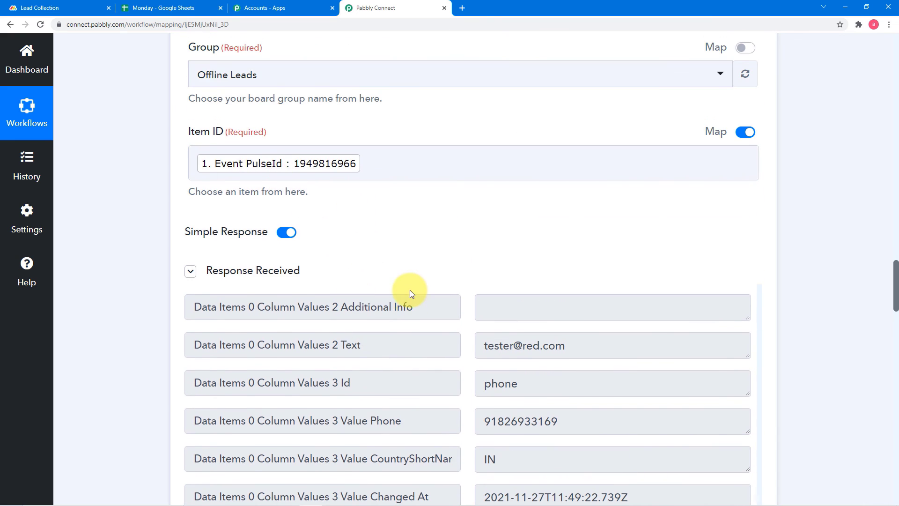
scroll(417, 318, down, 5)
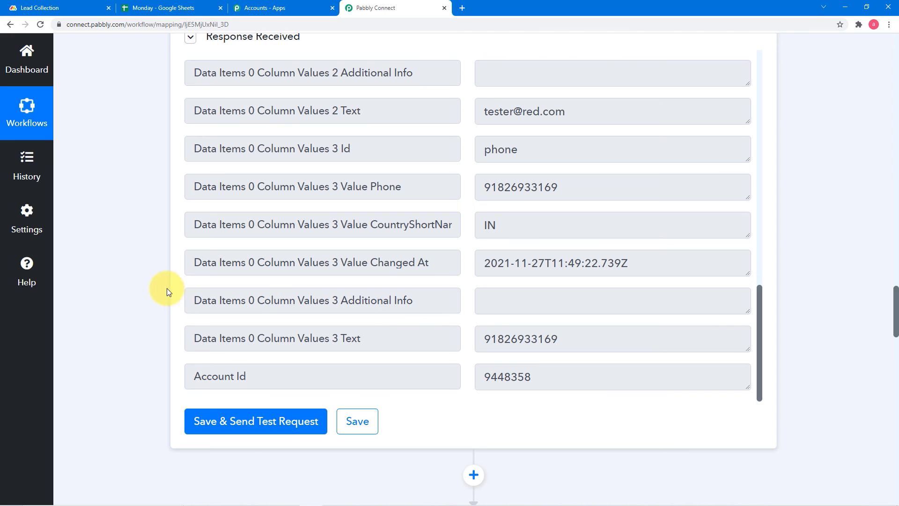
scroll(159, 290, up, 6)
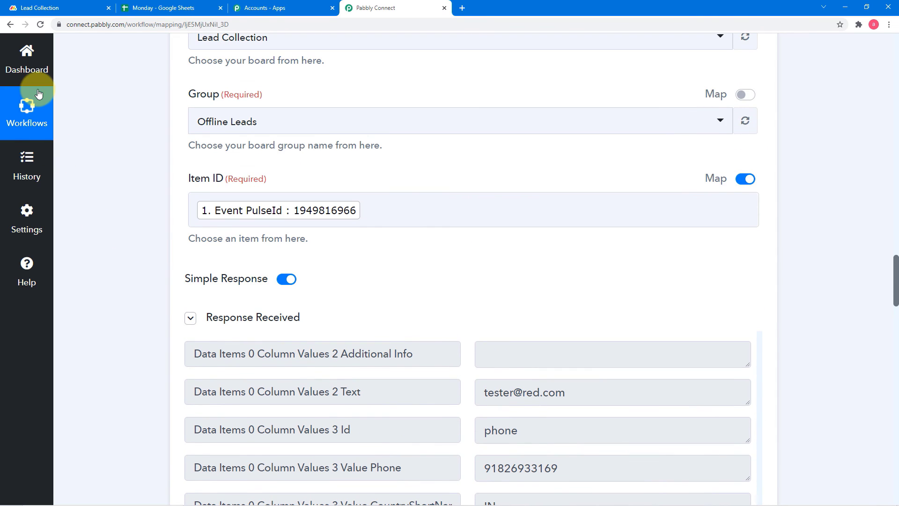
click(58, 10)
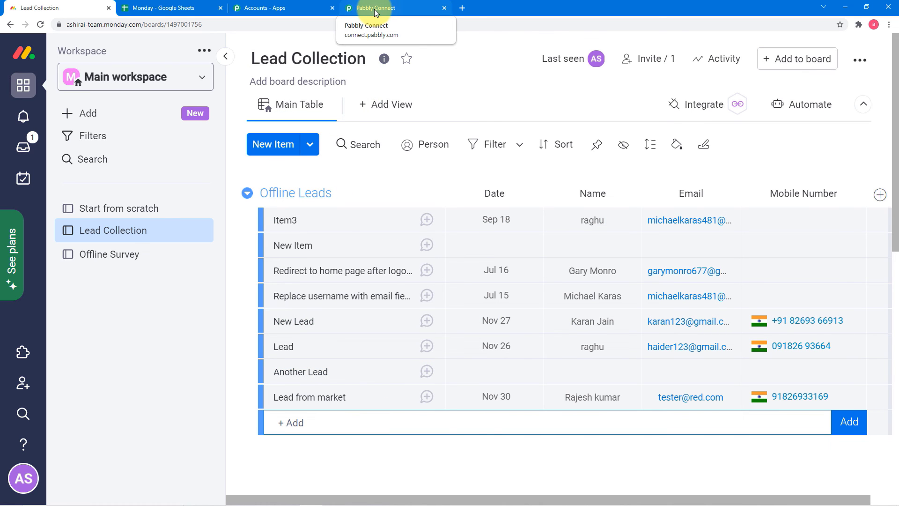
click(375, 9)
scroll(186, 161, up, 5)
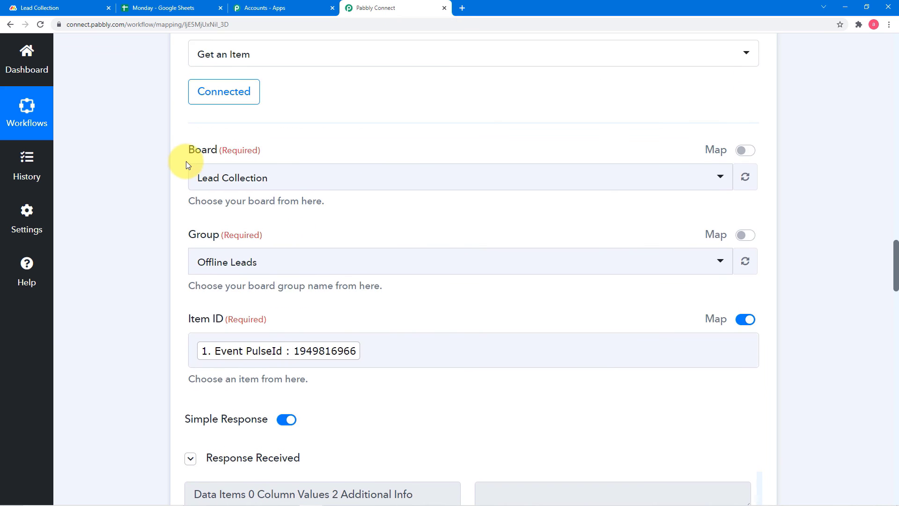
scroll(187, 161, up, 15)
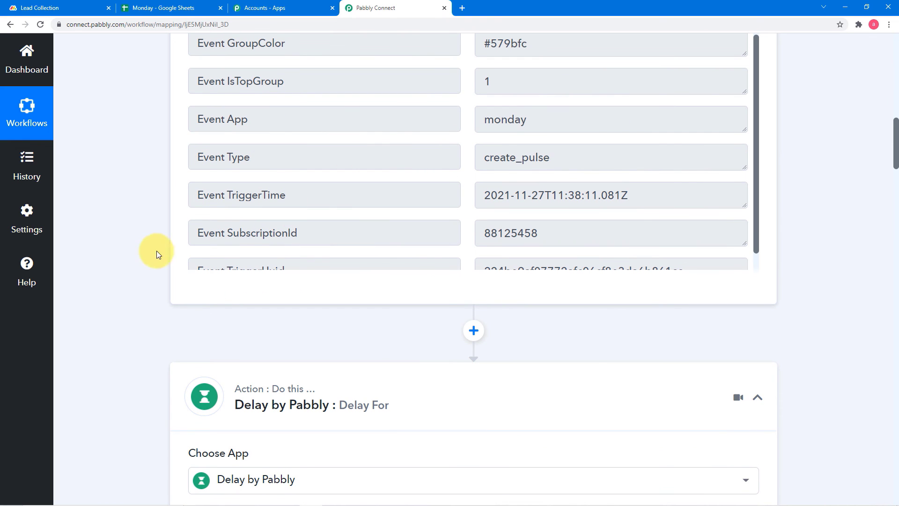
scroll(120, 315, down, 2)
scroll(120, 316, down, 2)
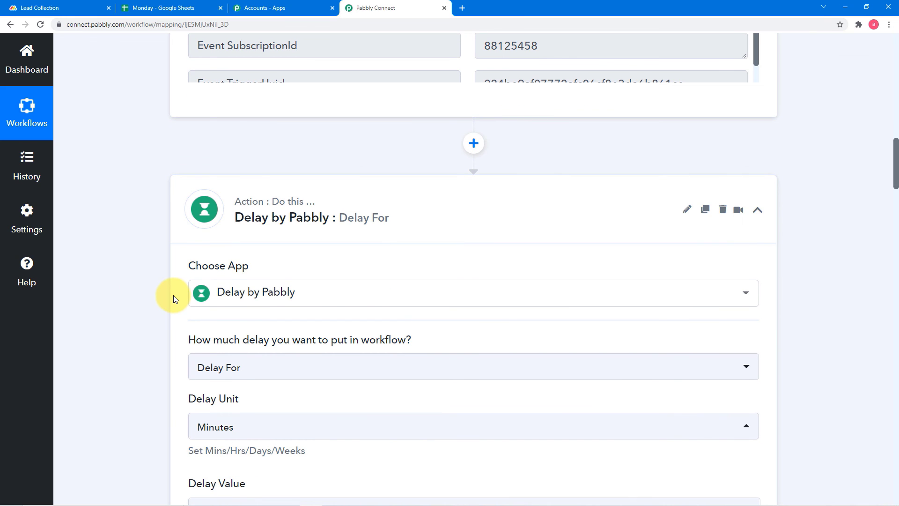
click(33, 8)
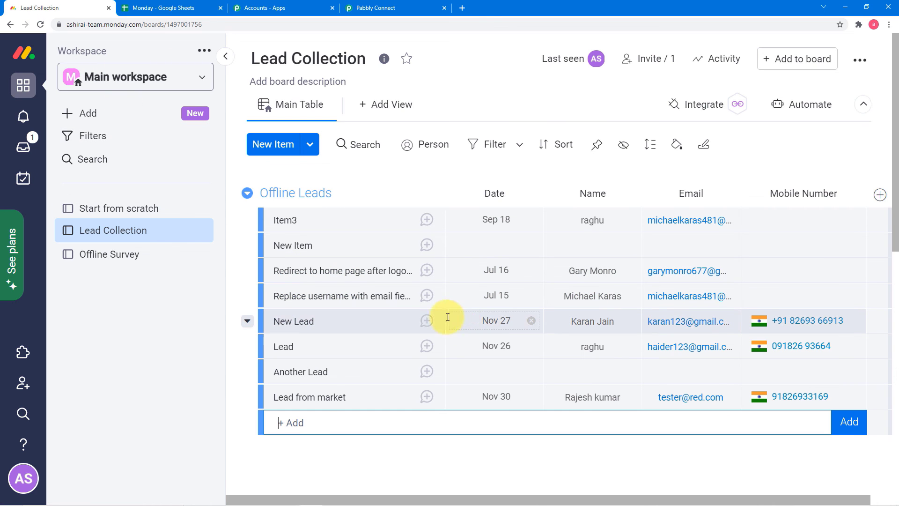
click(407, 10)
scroll(170, 262, down, 10)
scroll(170, 262, down, 15)
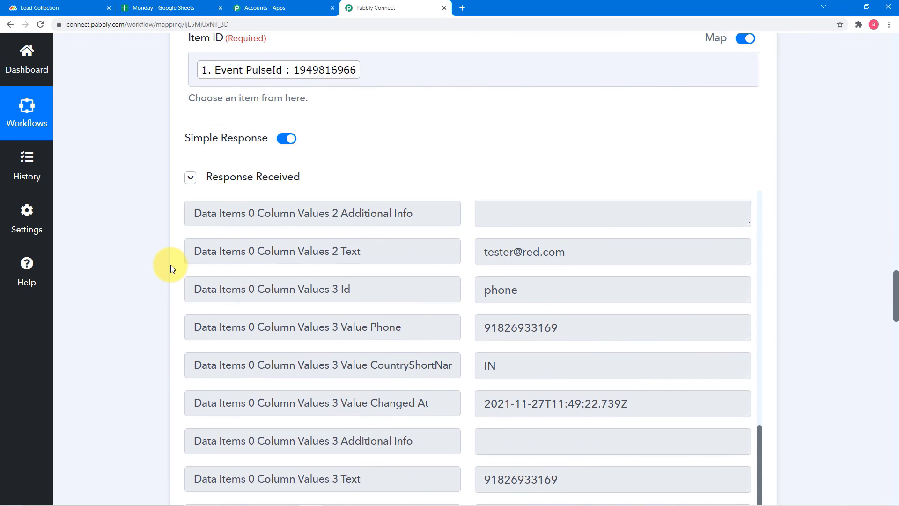
scroll(170, 265, down, 6)
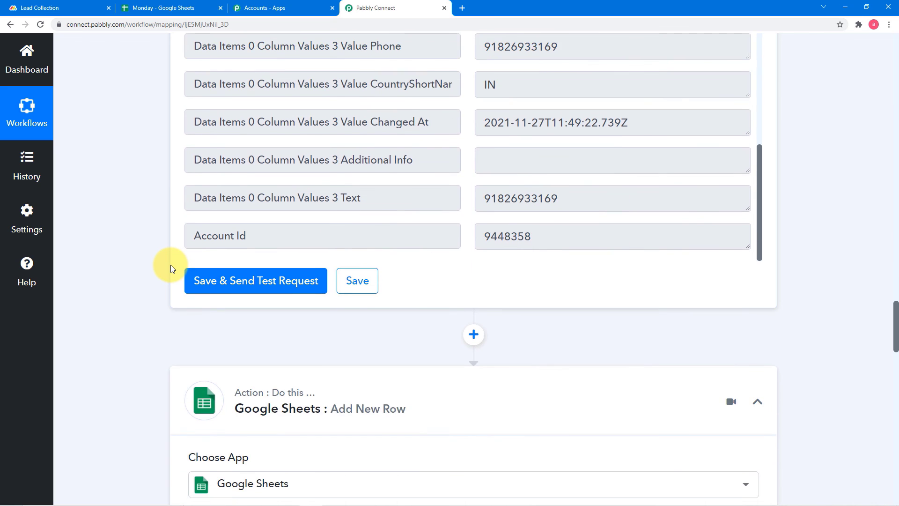
scroll(170, 265, down, 5)
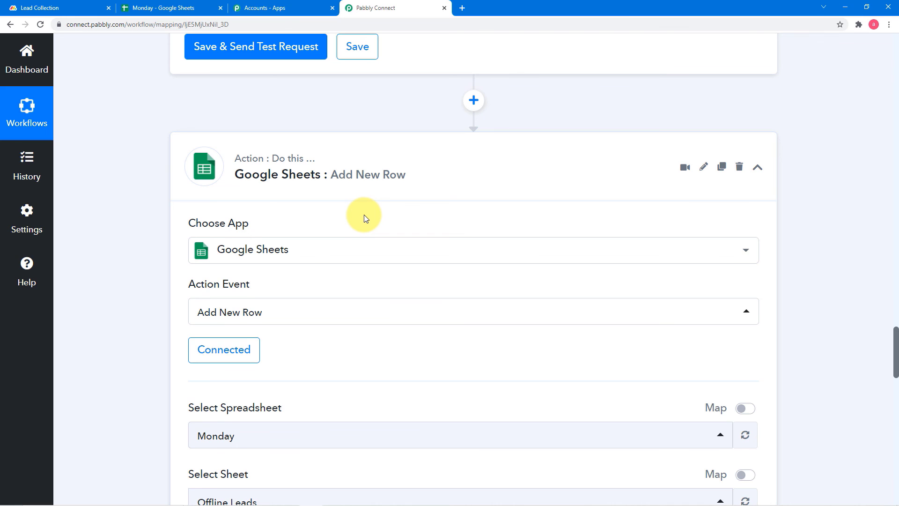
Review the four mapped fields, confirm row 7 in the sheet, and save the Add New Row step.
scroll(349, 222, down, 1)
scroll(112, 338, down, 5)
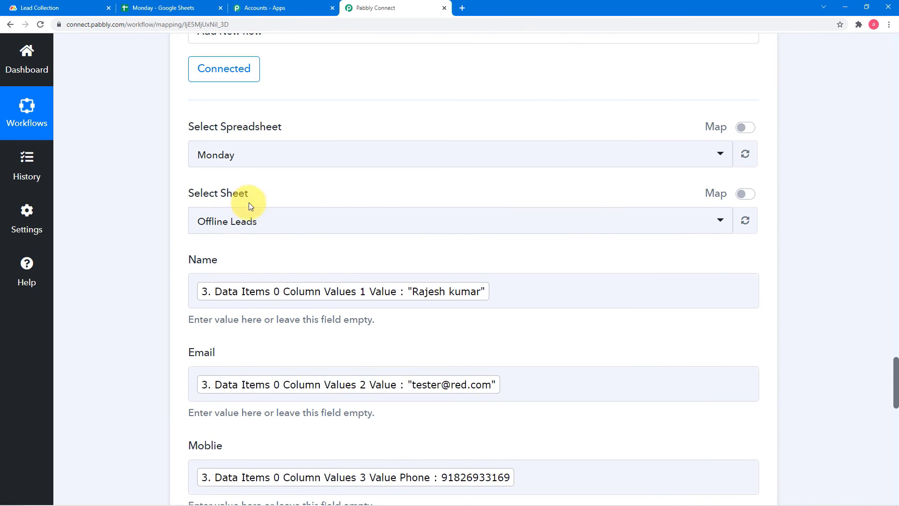
scroll(181, 305, down, 3)
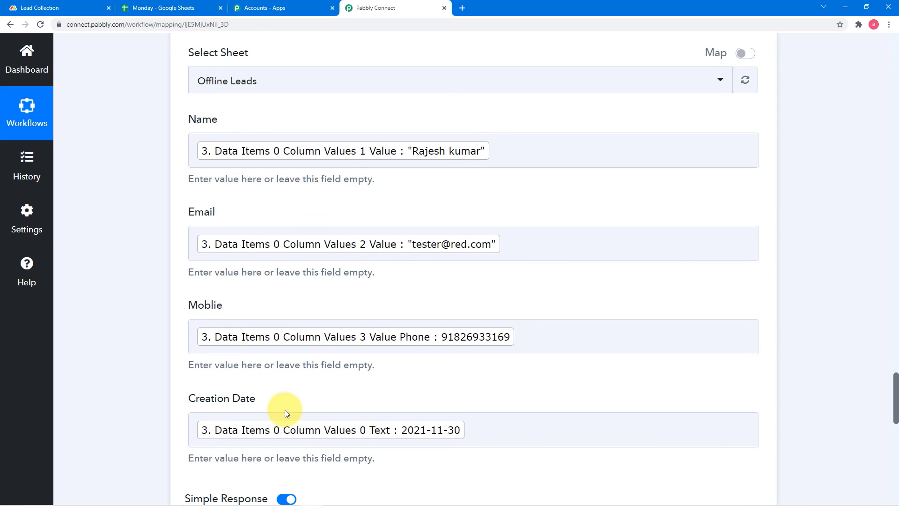
scroll(154, 339, down, 4)
scroll(142, 338, down, 7)
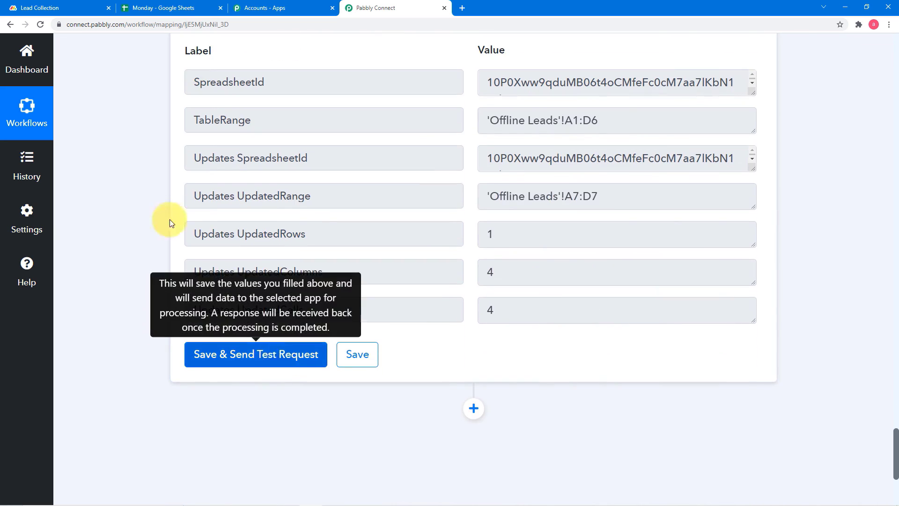
click(131, 10)
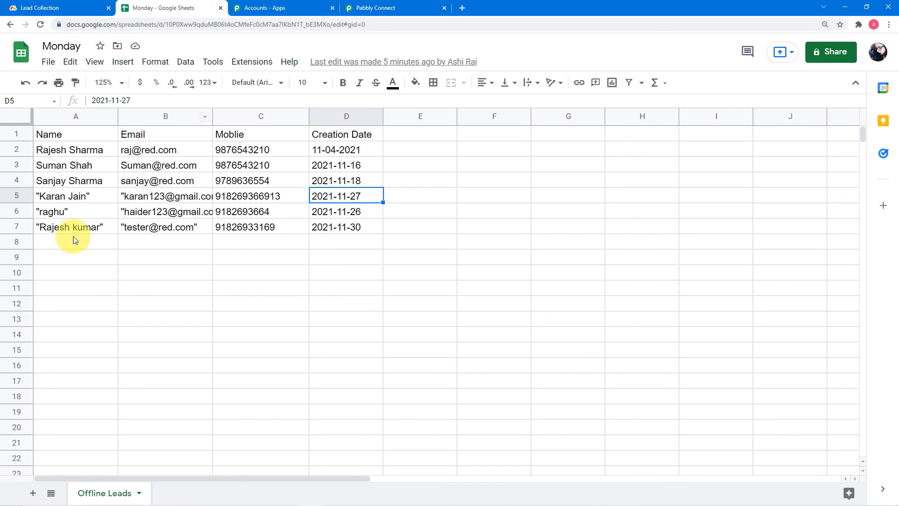
click(355, 7)
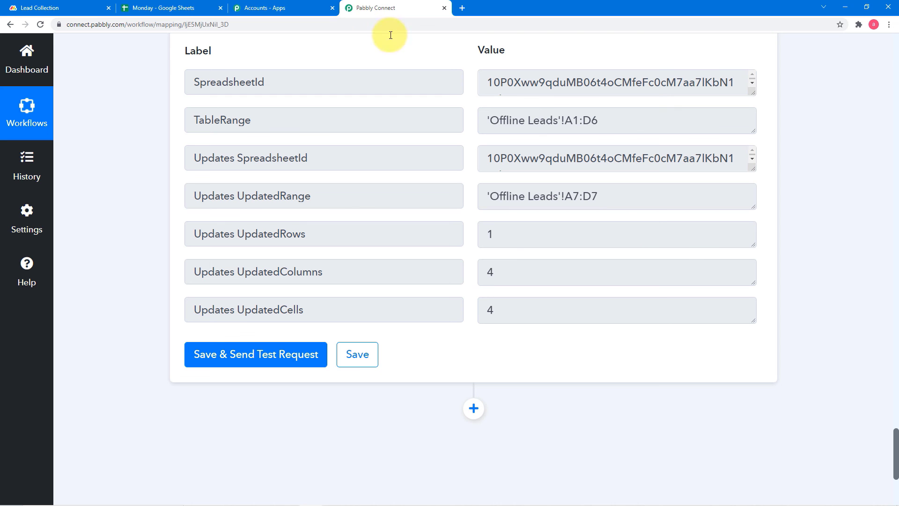
click(358, 358)
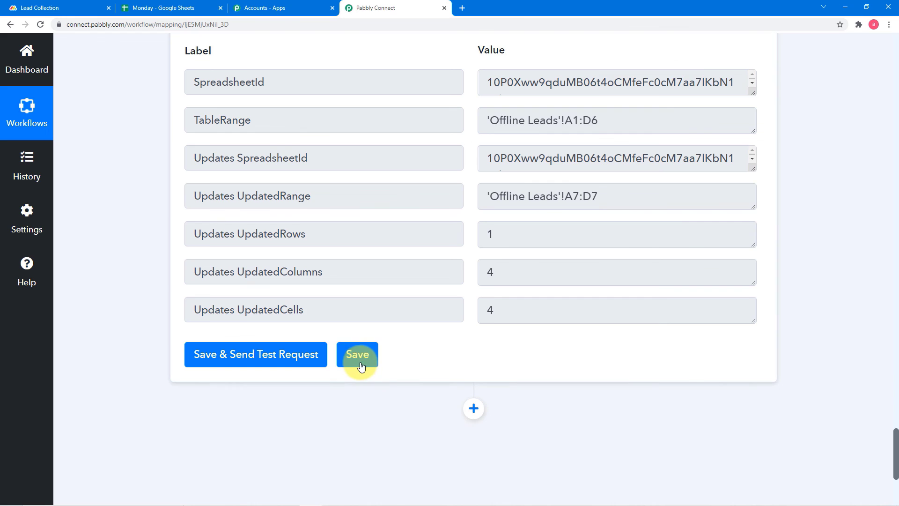